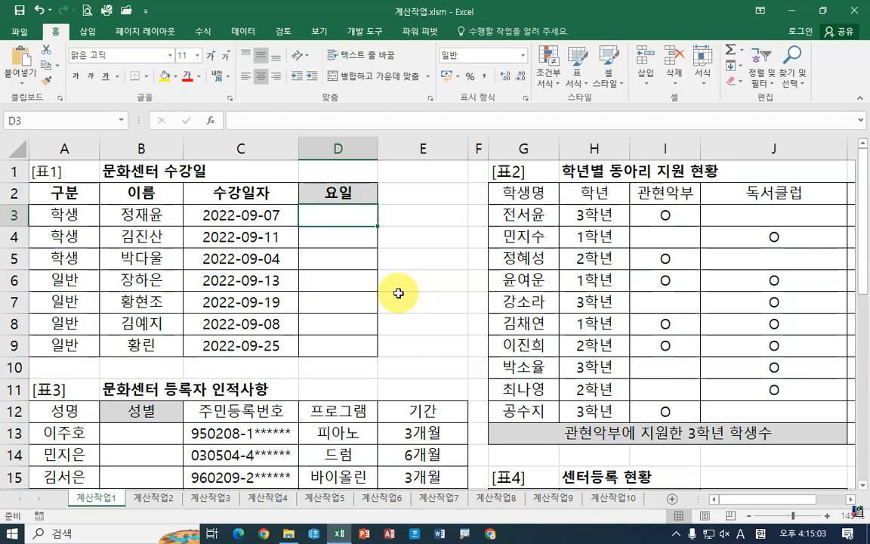
Start an IF function in cell D3 under 요일 and open its function arguments.
left_click(258, 214)
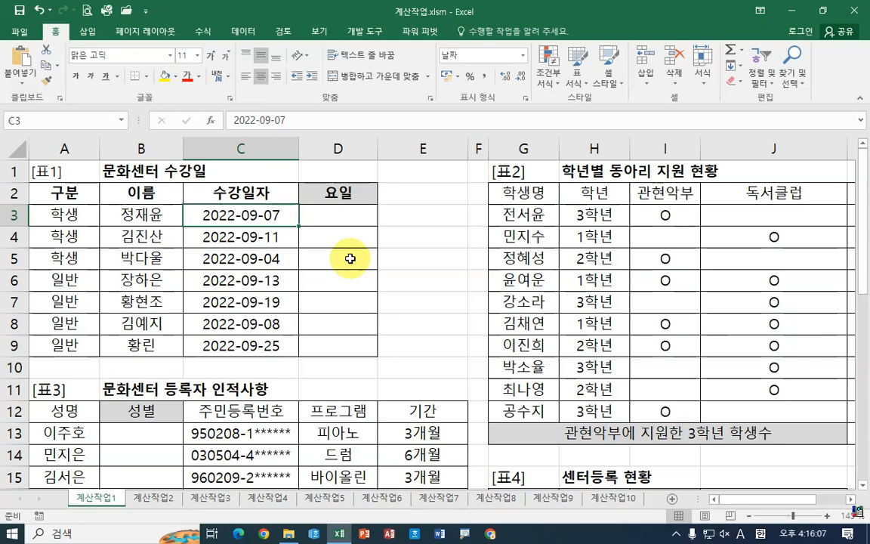
left_click(347, 214)
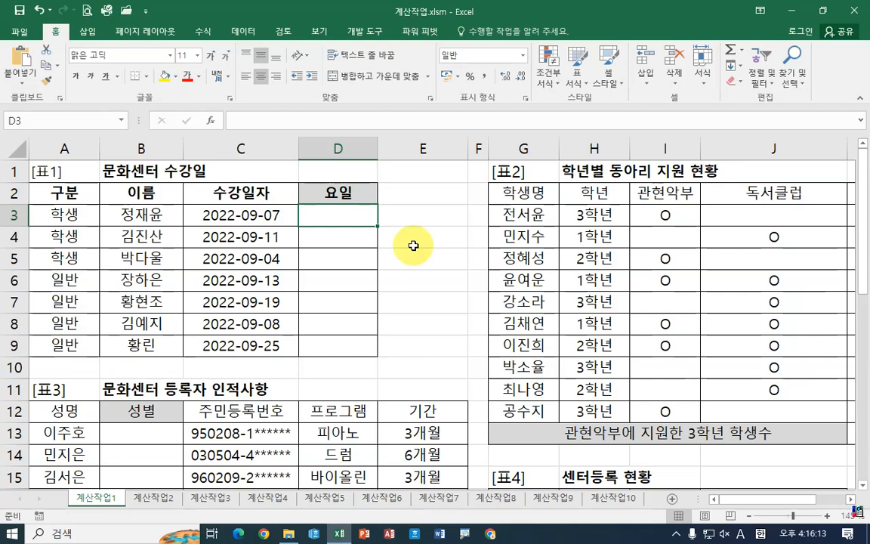
type("=")
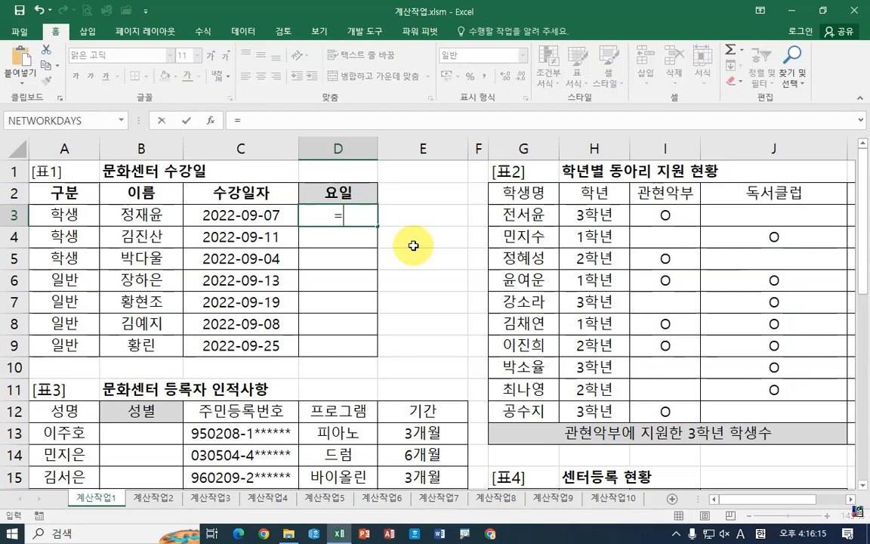
type("if")
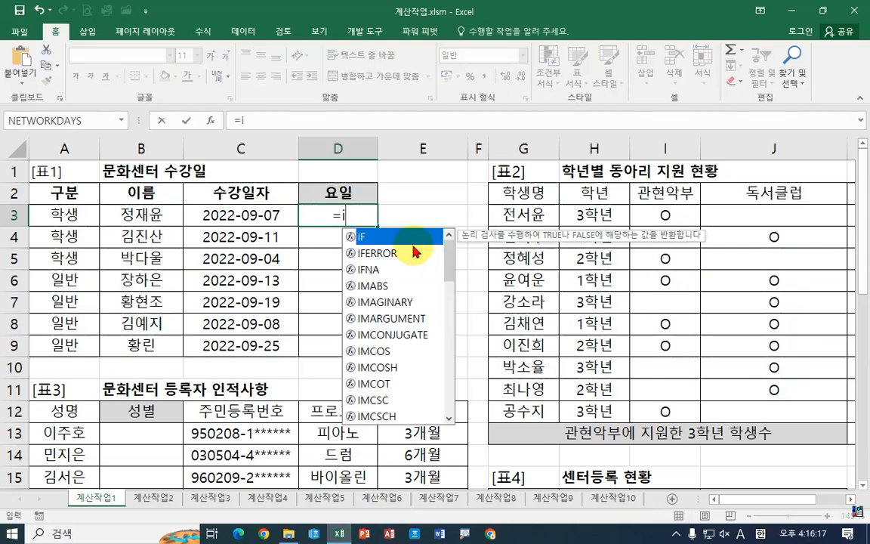
double_click(364, 237)
left_click(211, 121)
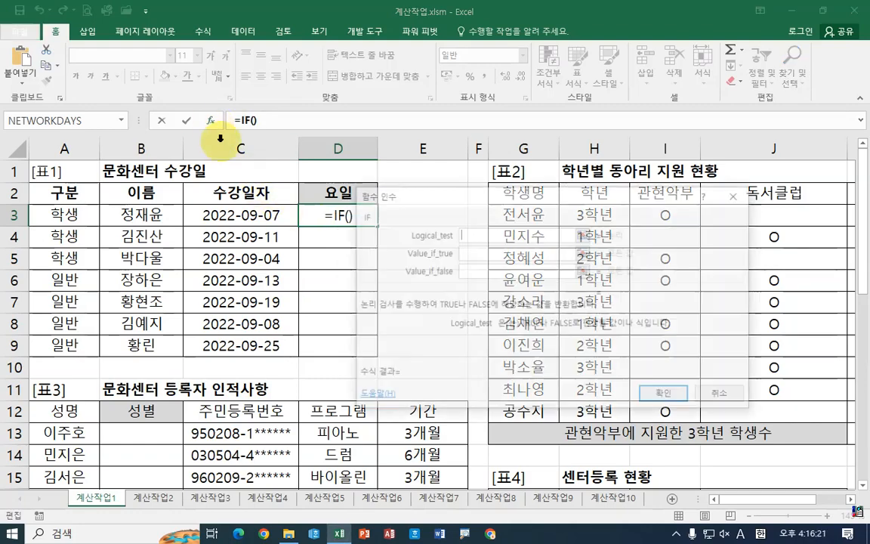
left_click_drag(438, 187, 227, 254)
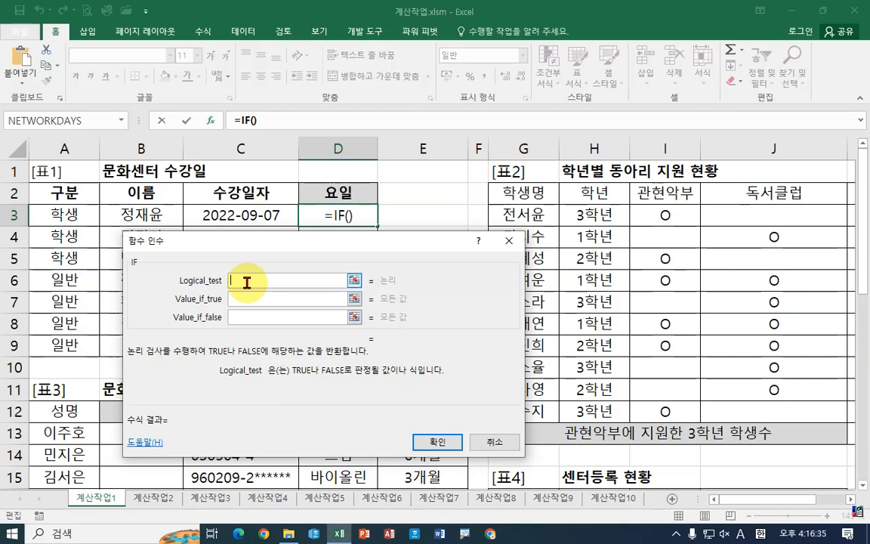
Nest WEEKDAY in the IF logical test, with C3 as the serial number and 2 as the return type.
type("w")
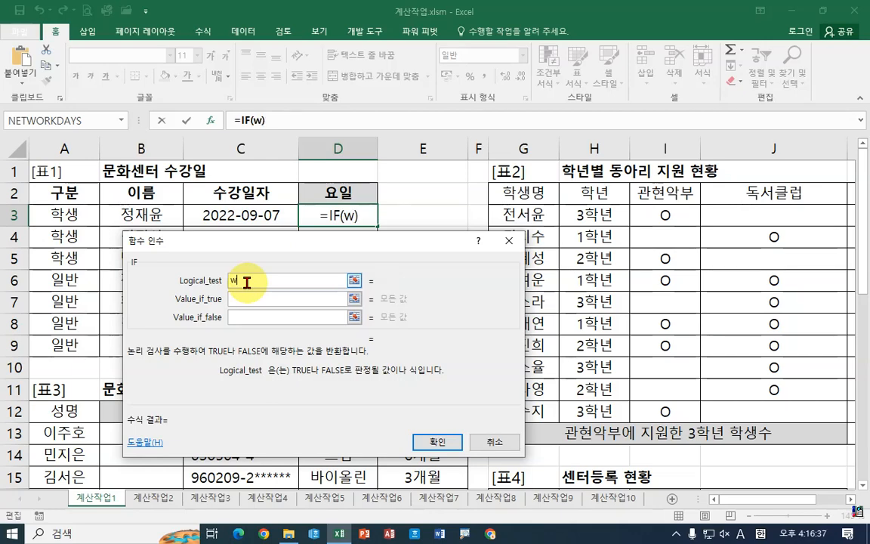
type("eek")
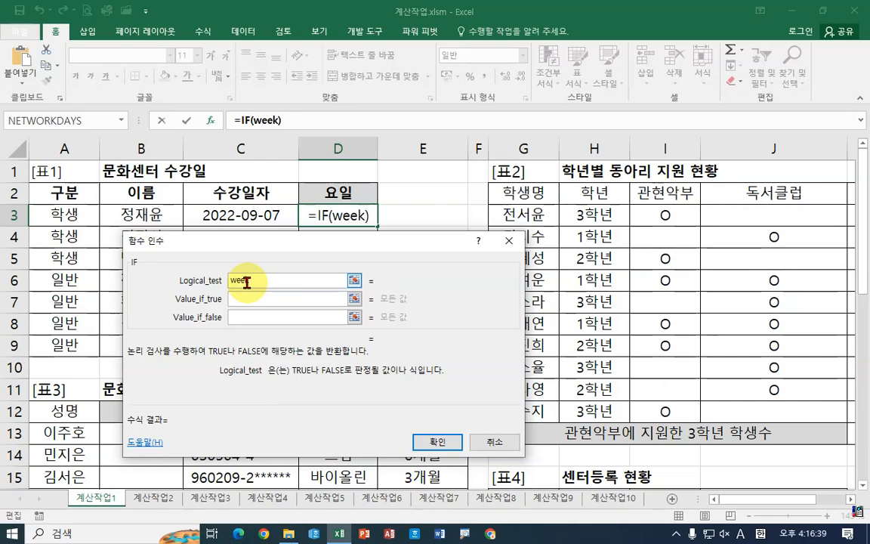
type("day")
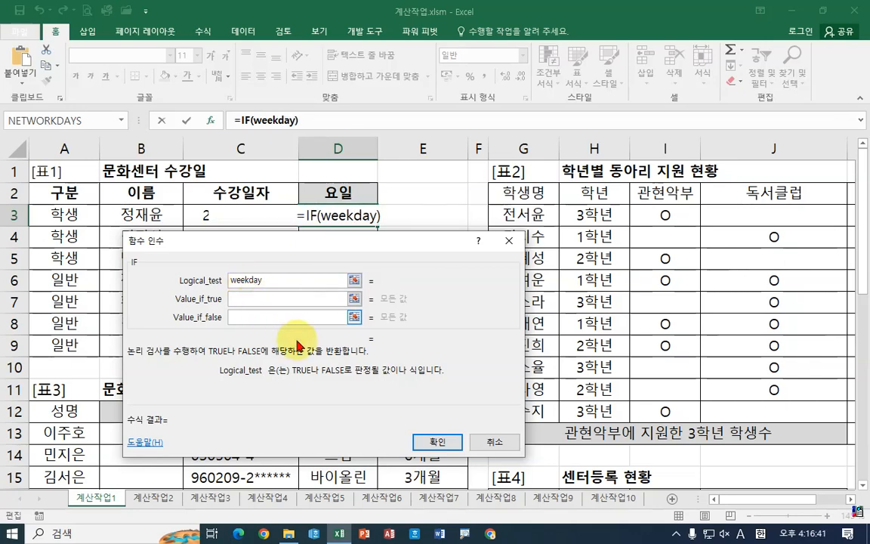
type("()")
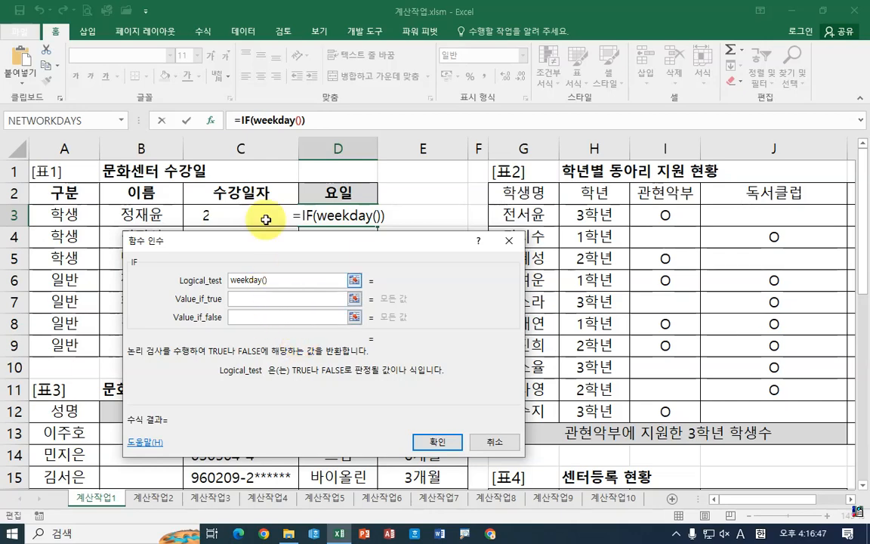
left_click(256, 119)
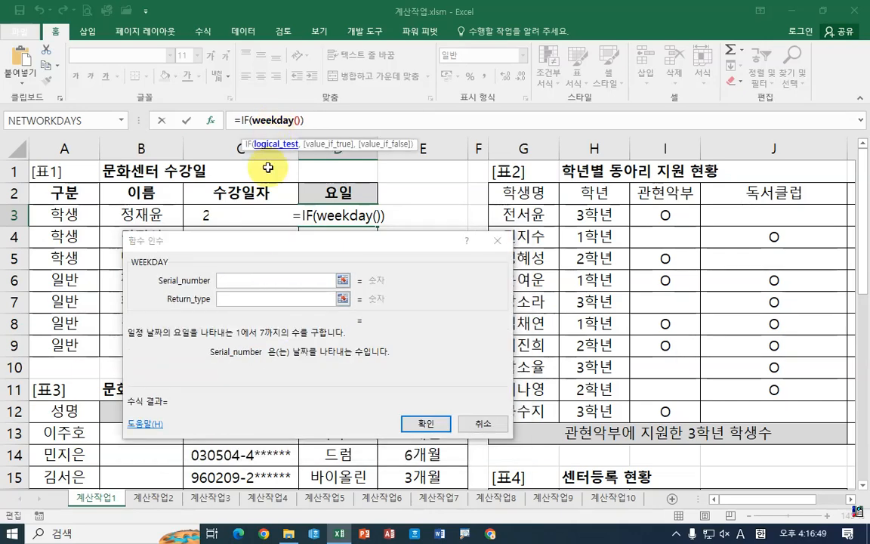
left_click(237, 282)
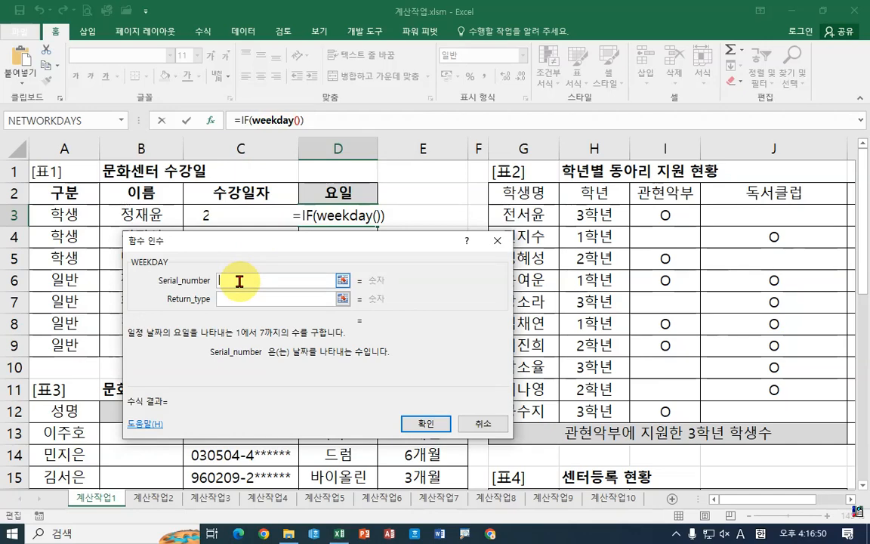
left_click(209, 219)
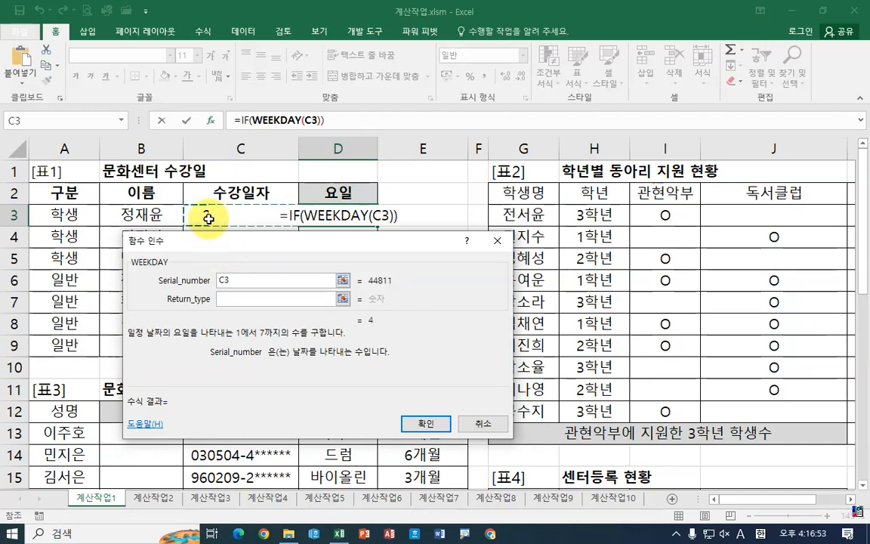
left_click(228, 299)
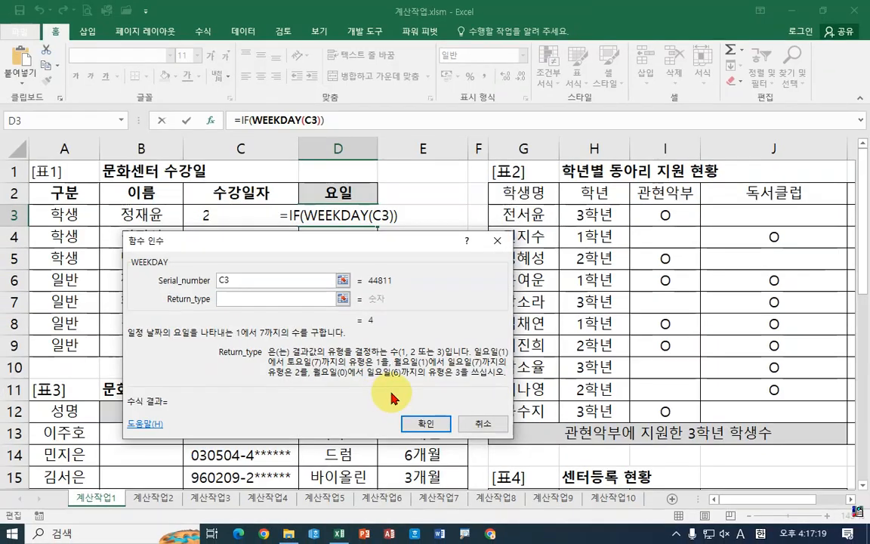
left_click(238, 300)
type("2")
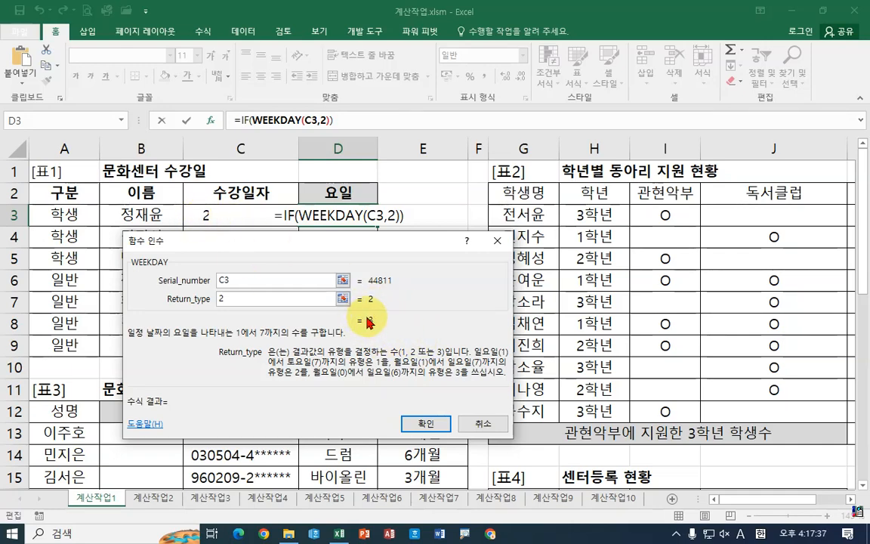
left_click(244, 120)
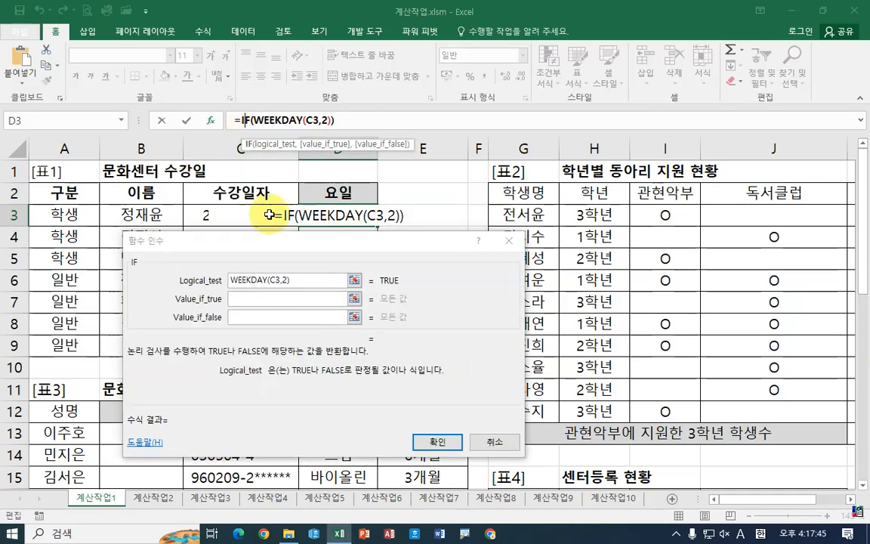
left_click(318, 281)
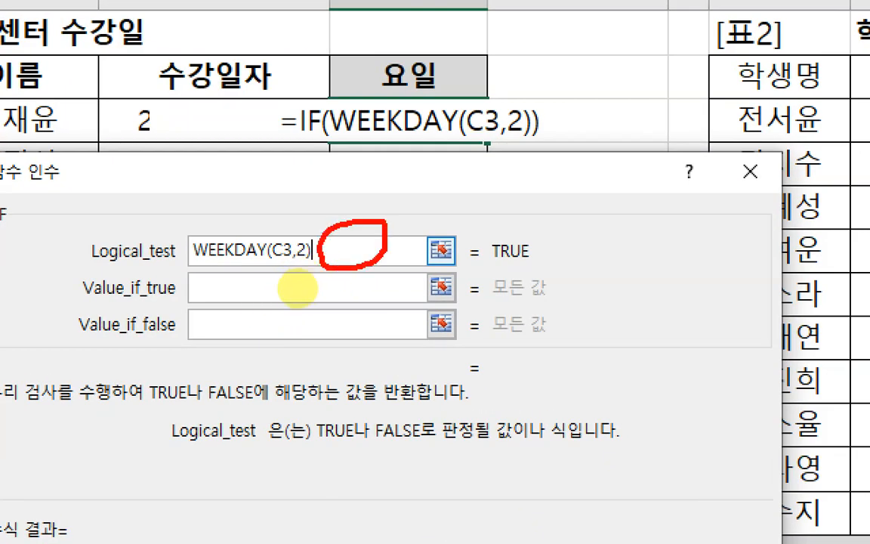
left_click_drag(204, 286, 248, 285)
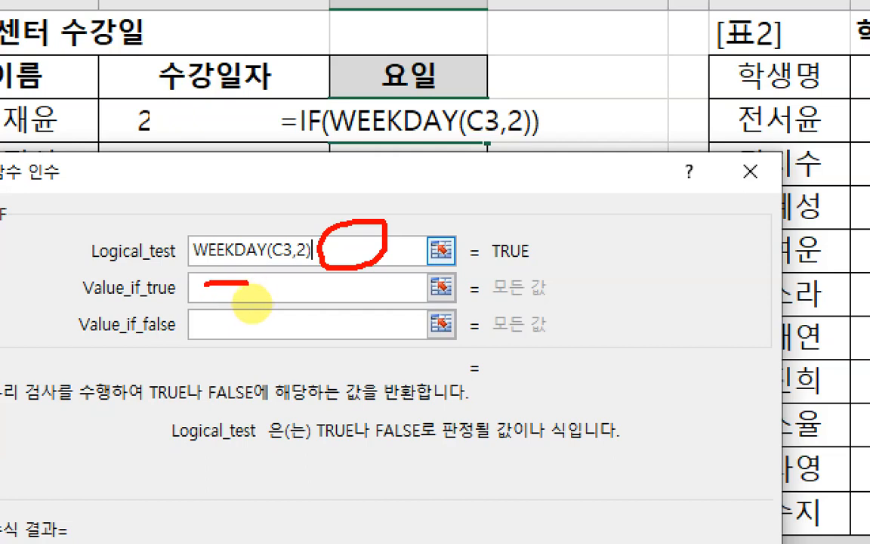
left_click_drag(200, 326, 263, 326)
left_click_drag(274, 285, 330, 284)
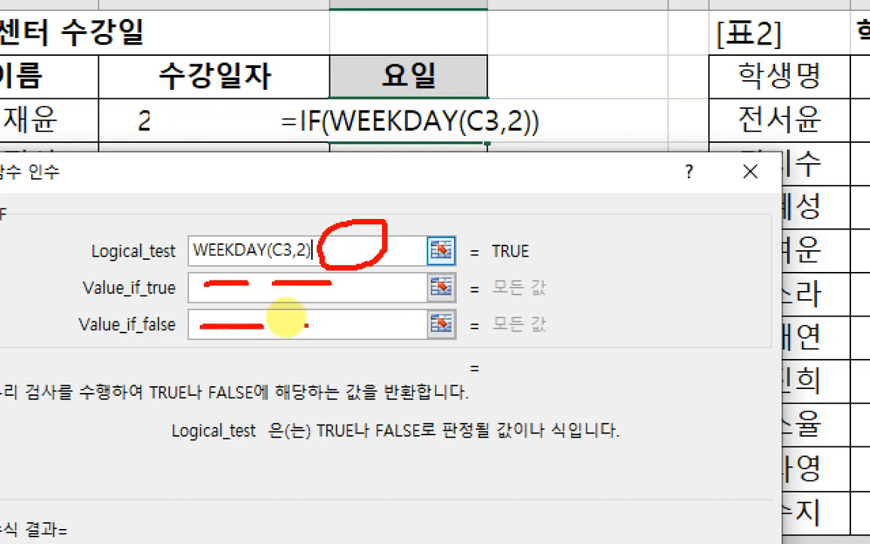
left_click_drag(294, 329, 367, 328)
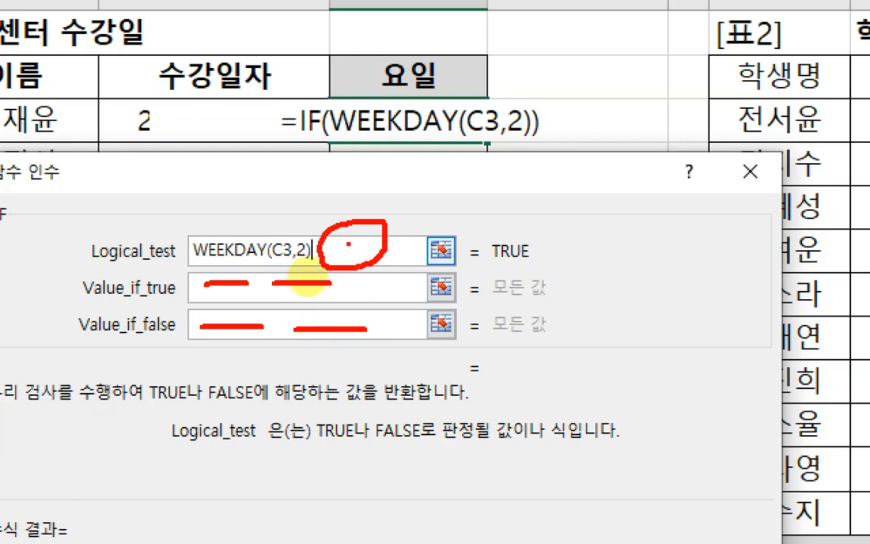
key("Escape")
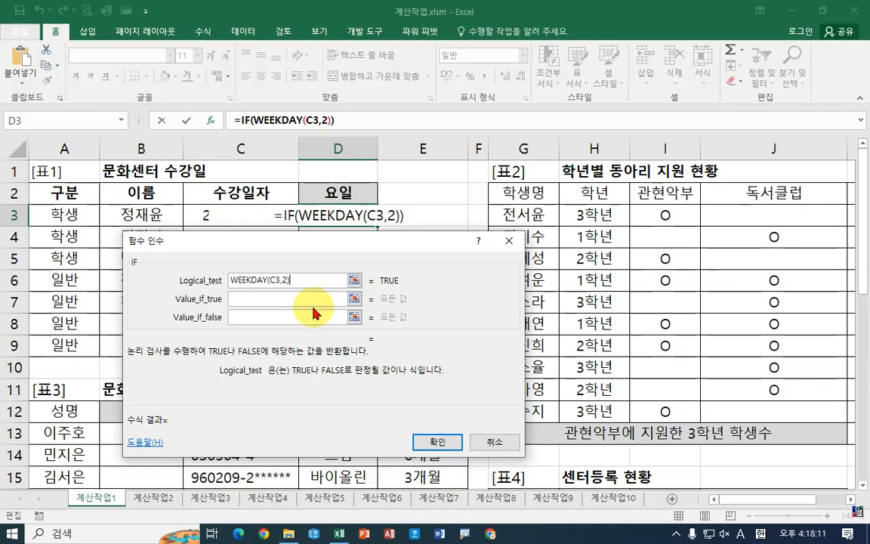
Complete the IF logical test as WEEKDAY(C3,2)<6.
type(">6")
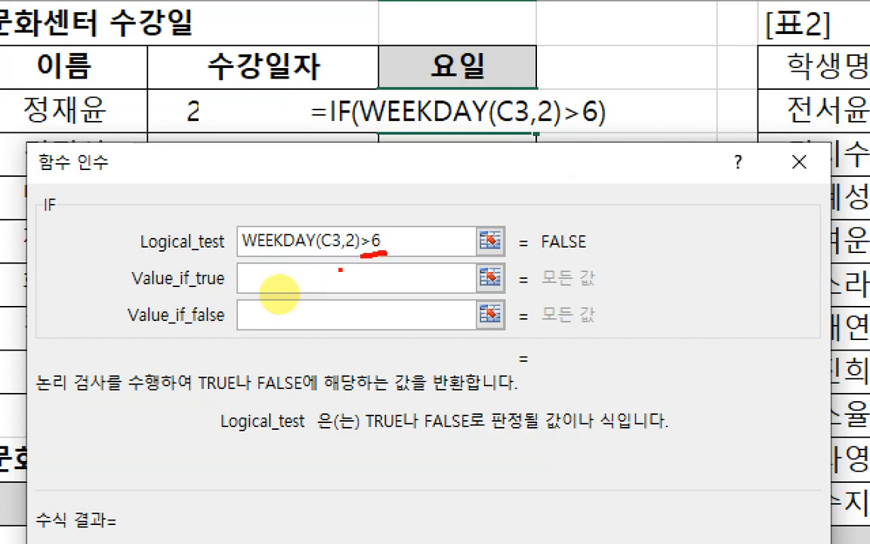
mouse_move(290, 290)
left_mouse_down()
mouse_move(248, 298)
mouse_move(277, 246)
mouse_move(289, 285)
left_mouse_up()
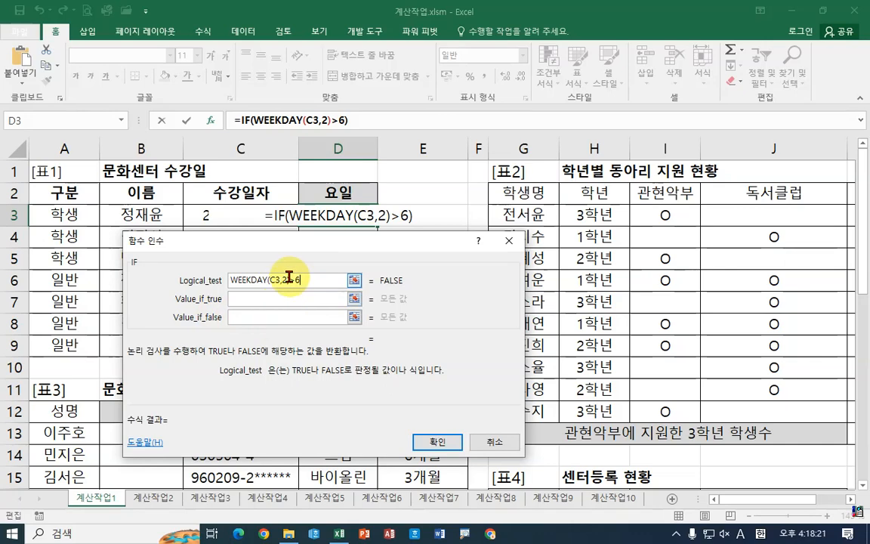
key("BackSpace")
type("<")
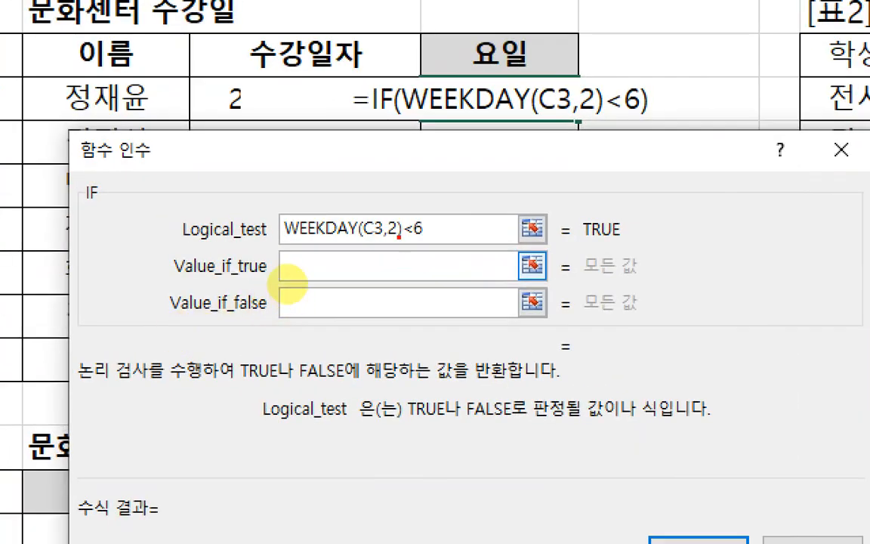
left_click_drag(287, 283, 319, 287)
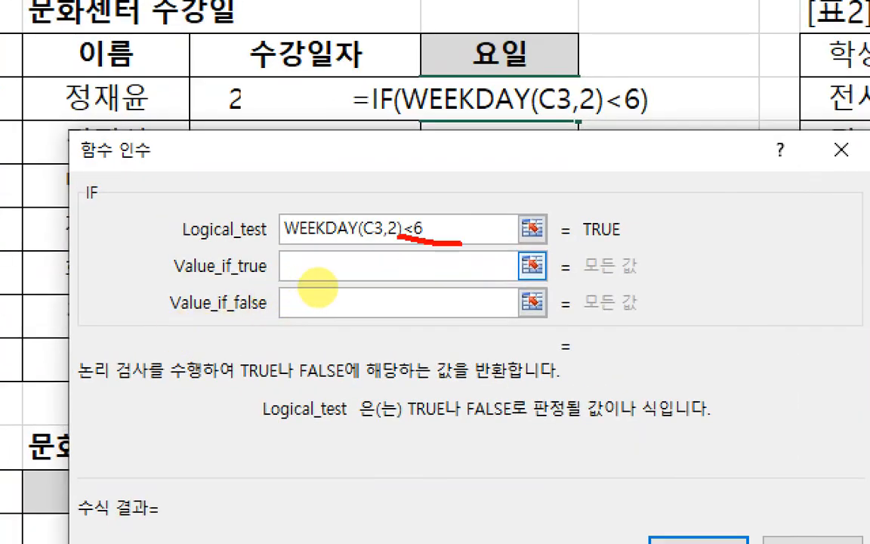
mouse_move(246, 306)
left_mouse_down()
mouse_move(233, 291)
mouse_move(249, 320)
mouse_move(248, 306)
mouse_move(247, 338)
left_mouse_up()
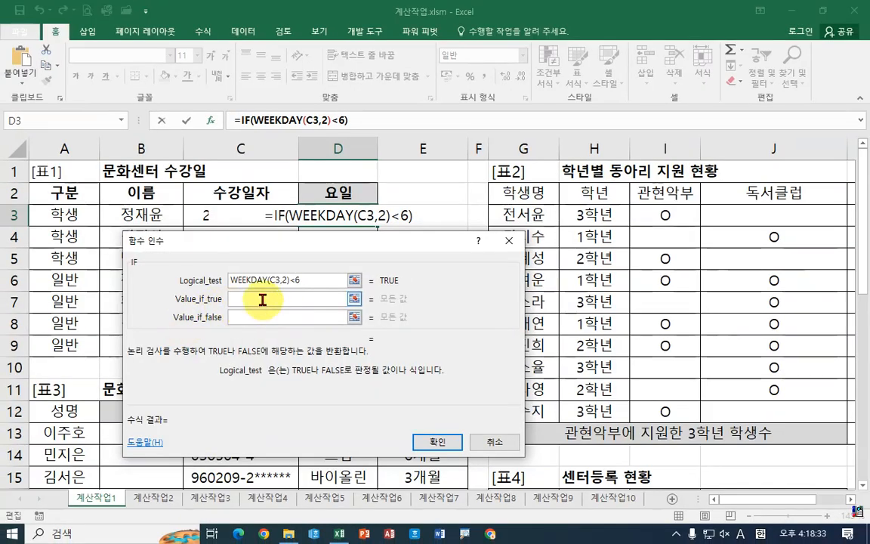
Make the IF function return 평일반 when the test is true and 주말반 when it is false.
left_click(346, 266)
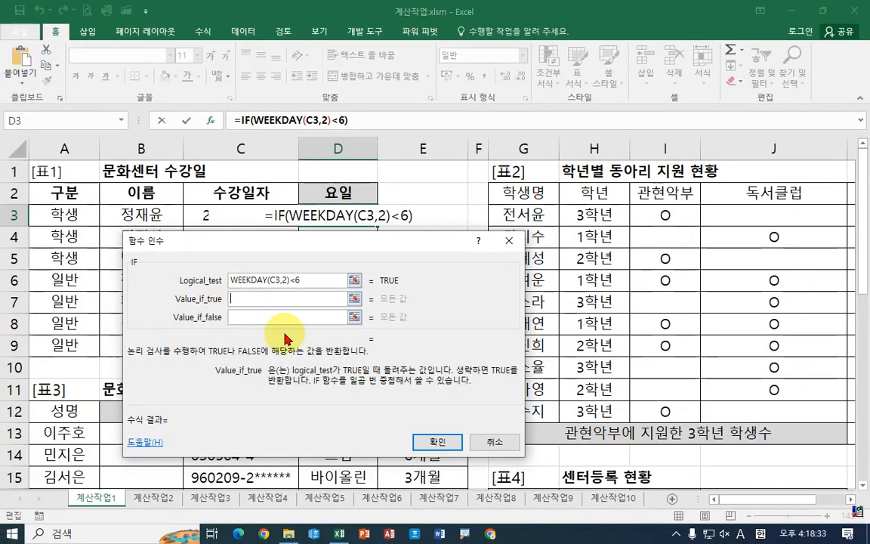
type("vud")
key("BackSpace")
key("BackSpace")
key("BackSpace")
key("Hangul")
type("ㅍ")
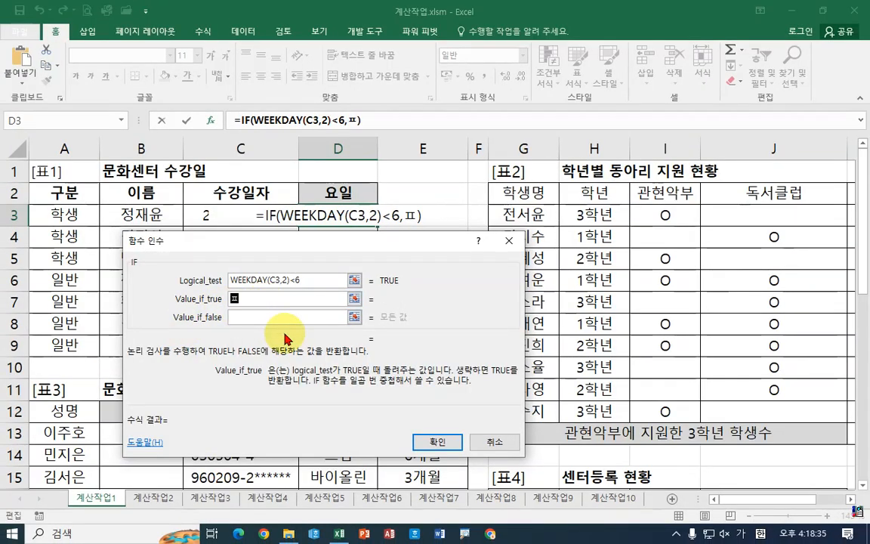
type("ㅕㅇ일바")
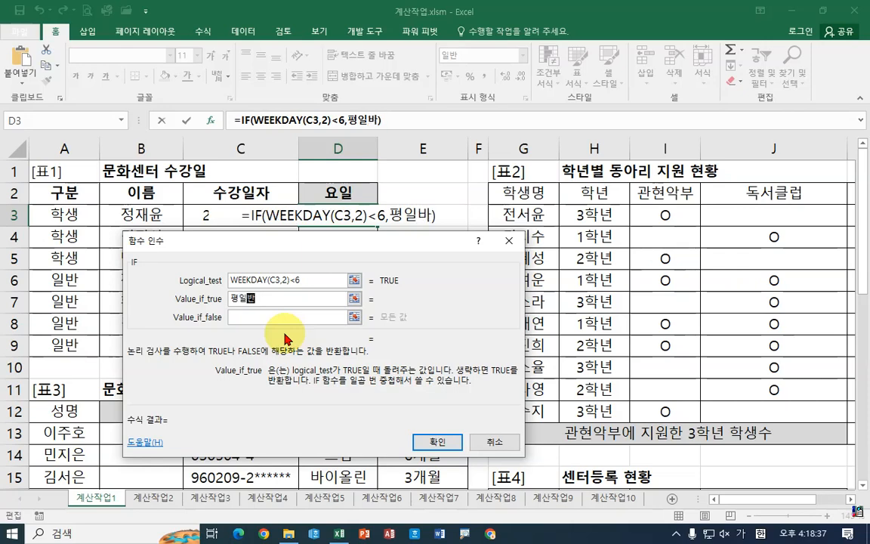
type("ㄴ")
left_click(269, 317)
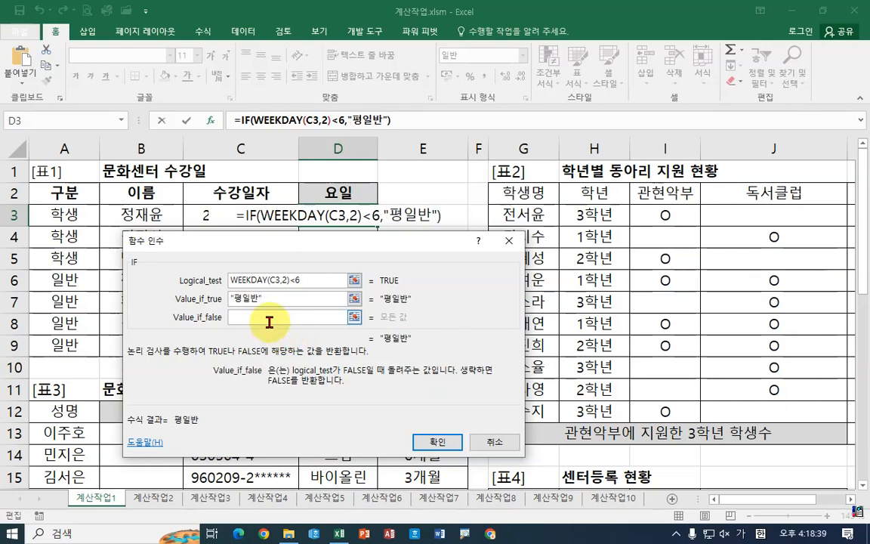
type("주말바")
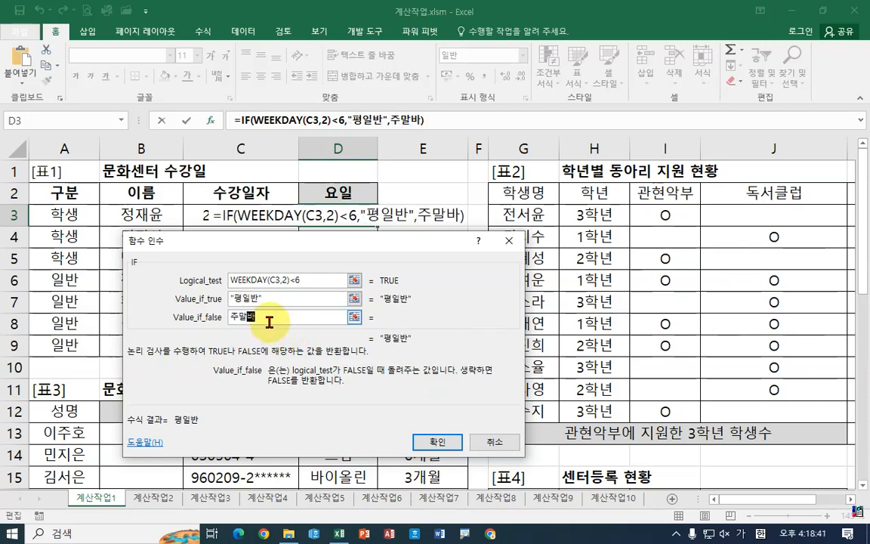
type("ㄴ")
left_click(296, 300)
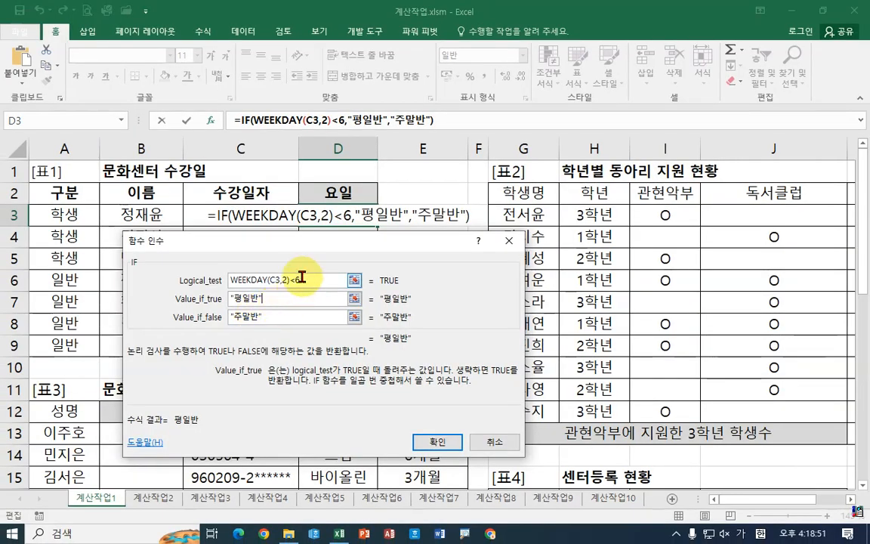
Change the IF logical test for cell D3 to WEEKDAY(C3,2)>=6.
left_click(412, 253)
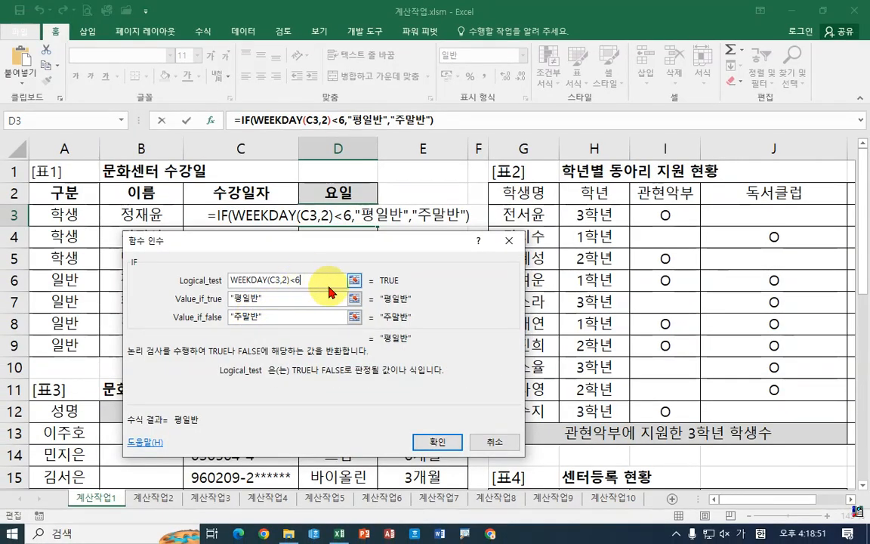
key("BackSpace")
key("BackSpace")
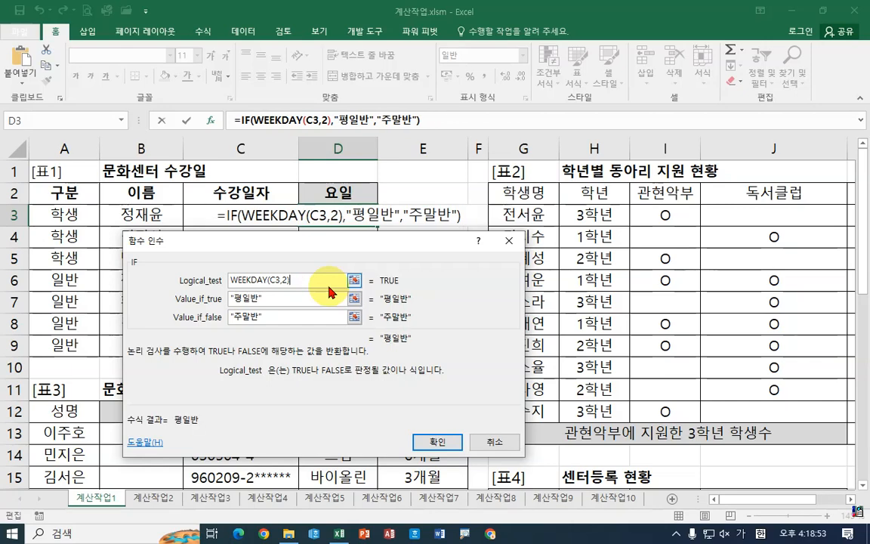
type(">=")
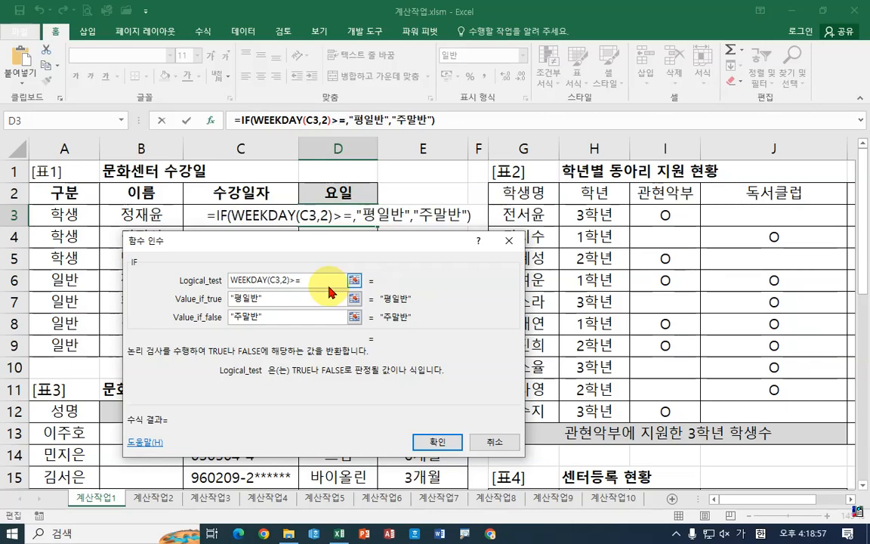
type("6")
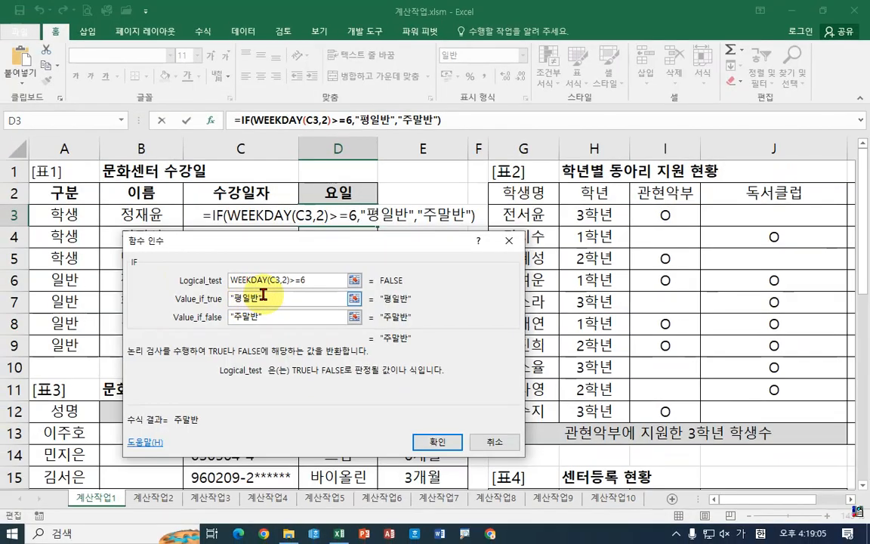
Swap the IF results so that true returns 주말반 and false returns 평일반.
left_click(263, 296)
key("BackSpace")
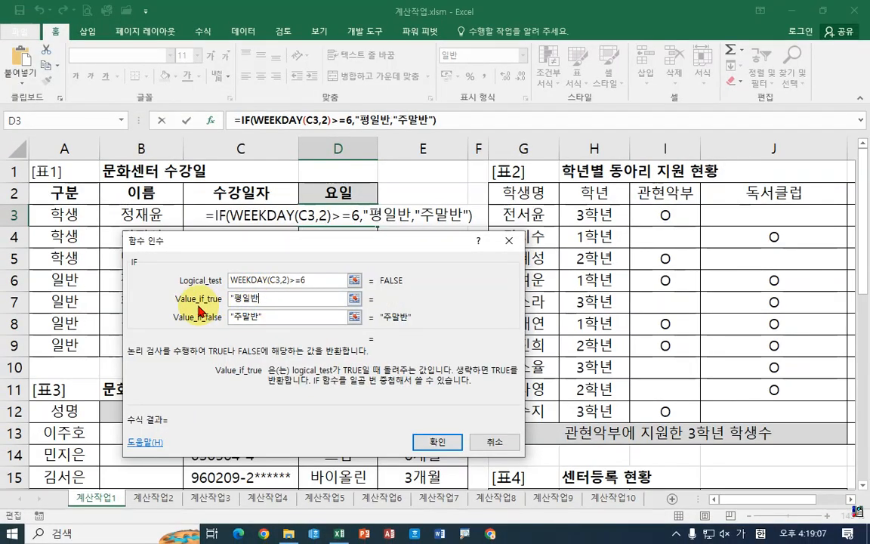
key("BackSpace")
key("BackSpace")
key("BackSpace")
key("BackSpace")
type("주말반")
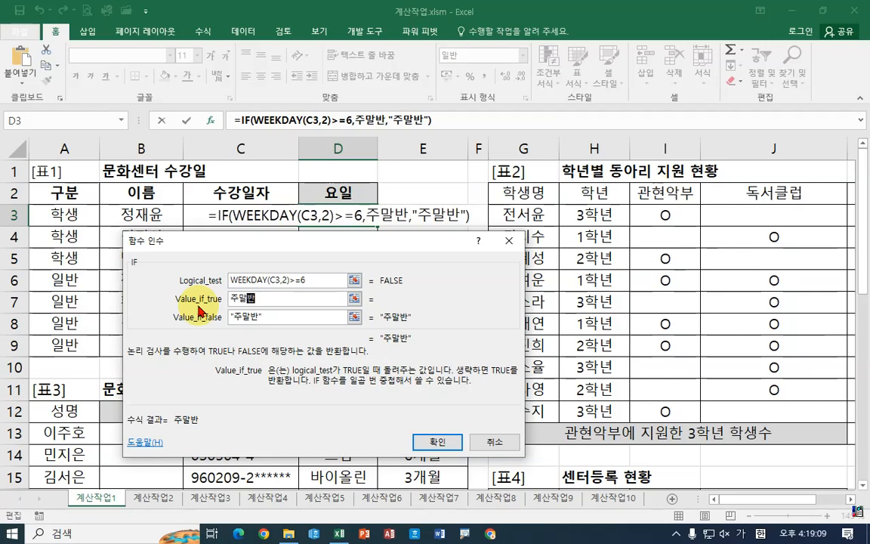
left_click(272, 315)
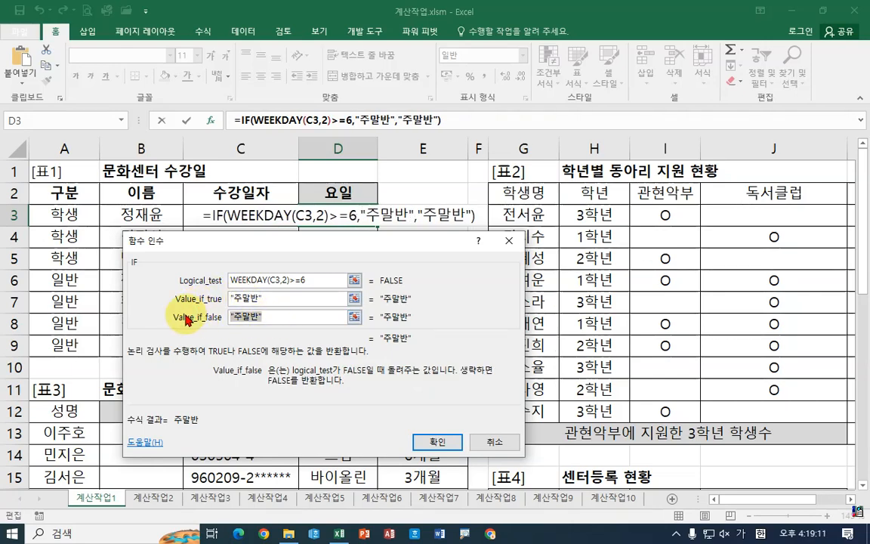
type("평일반")
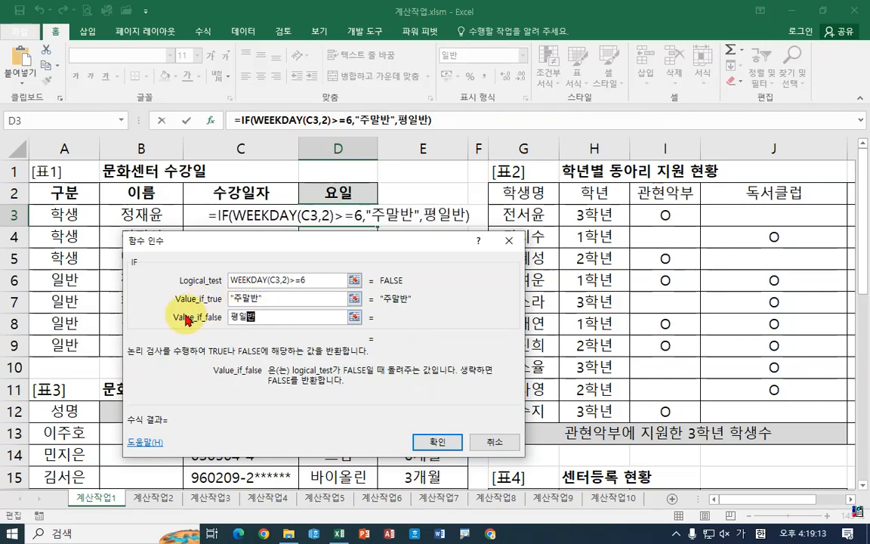
left_click(291, 302)
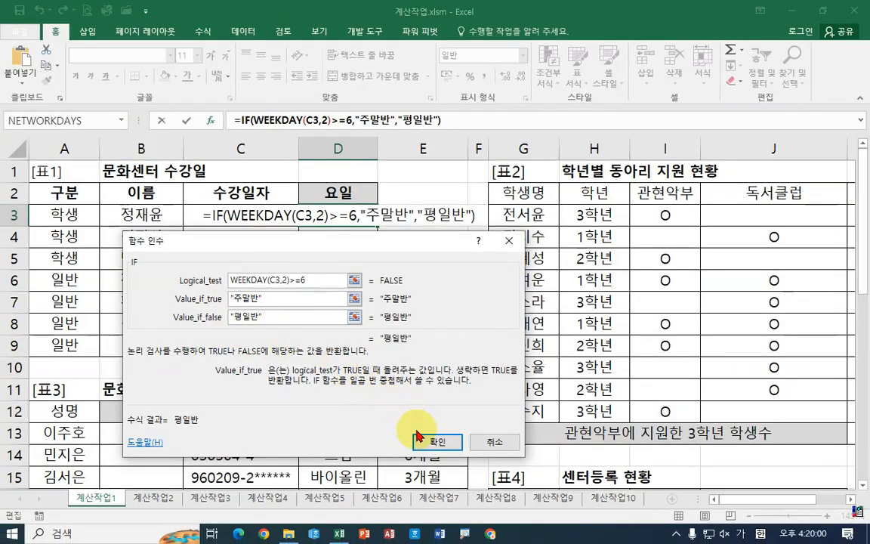
Accept the IF formula in D3 and copy it down the 요일 column through D9.
left_click(672, 541)
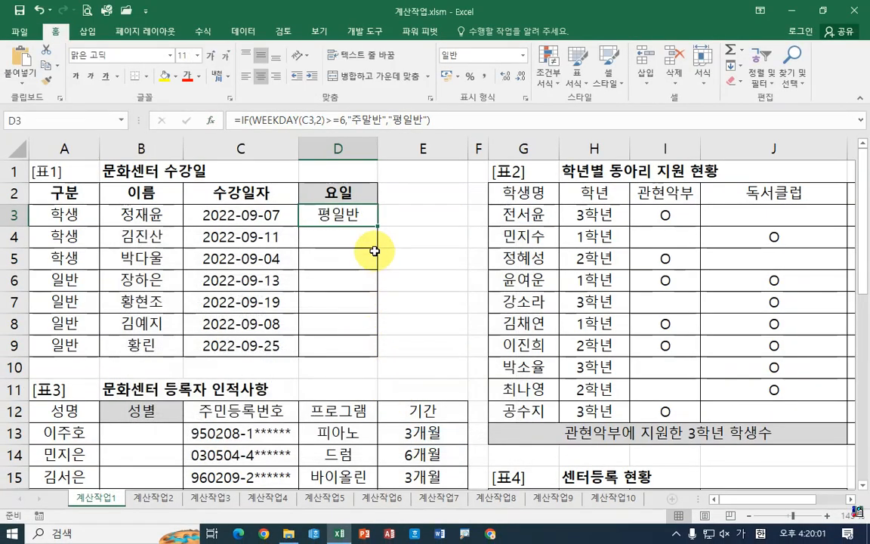
left_click_drag(377, 226, 381, 344)
left_click(369, 218)
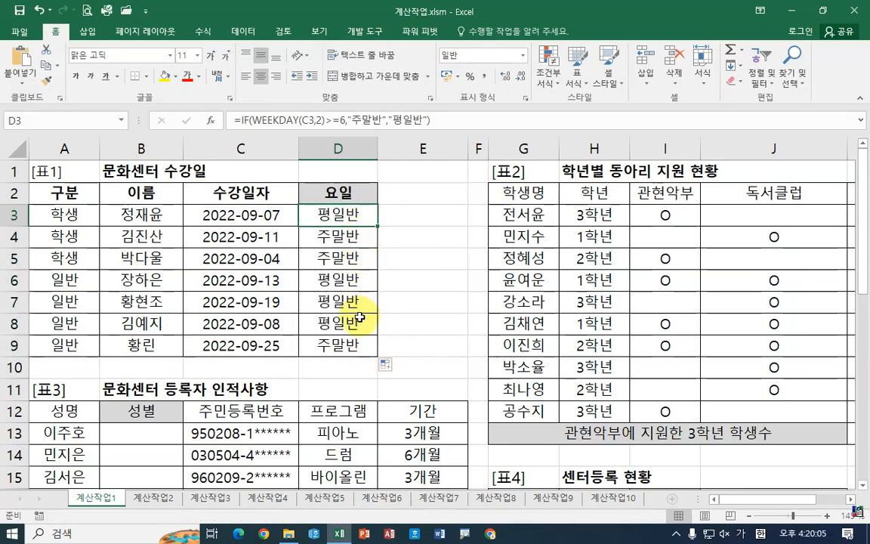
left_click(250, 236)
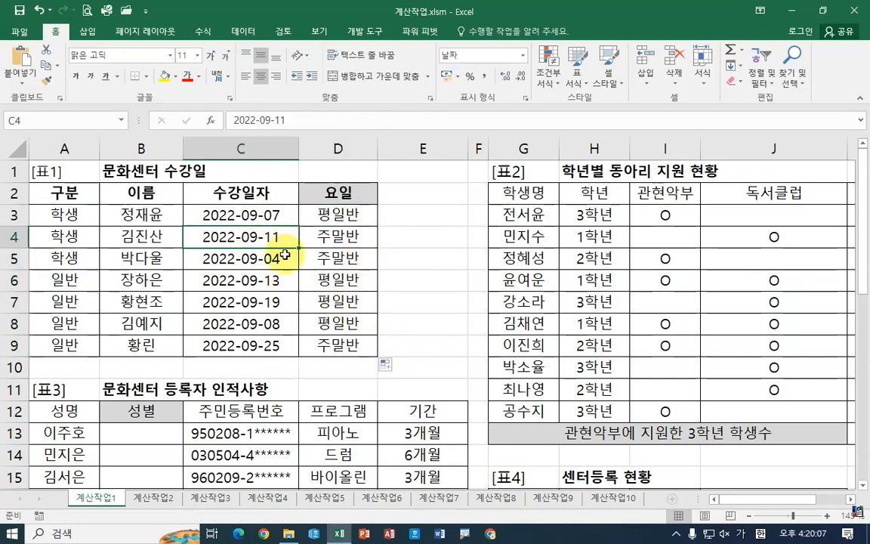
left_click(272, 257)
left_click_drag(346, 236, 355, 265)
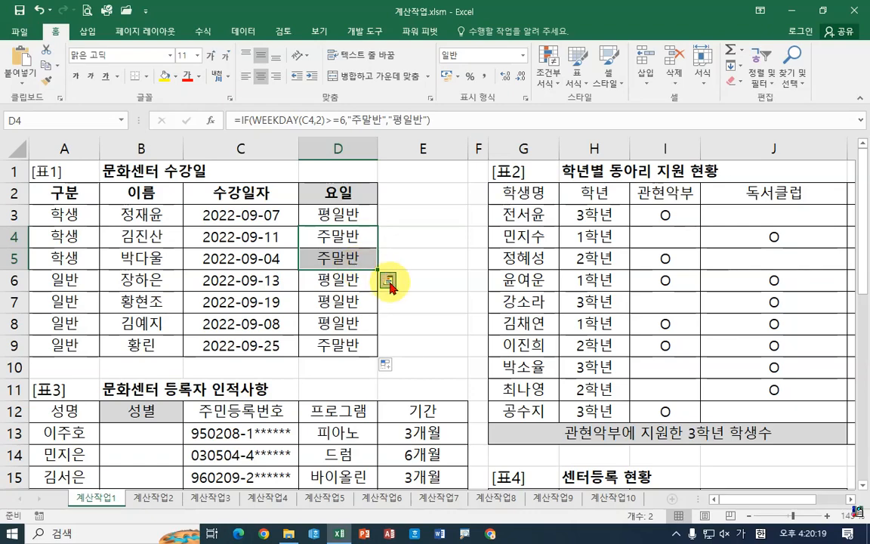
left_click(441, 313)
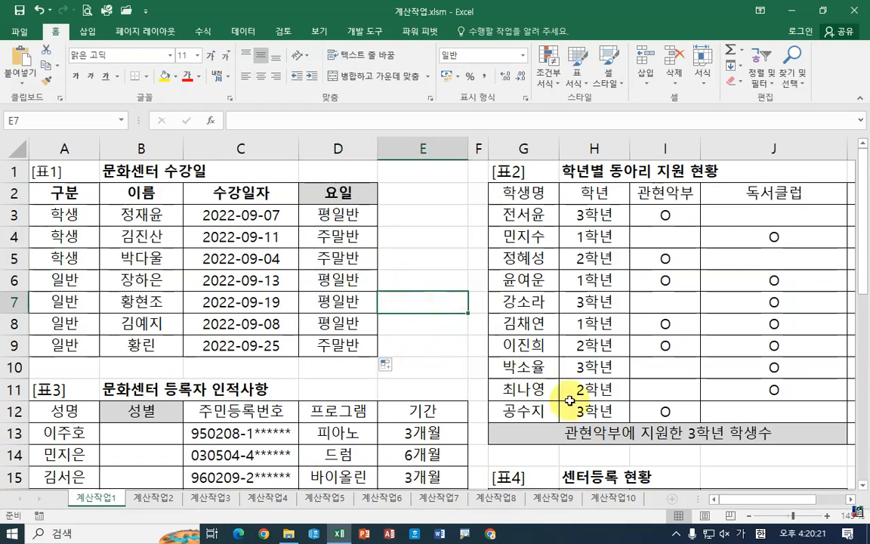
Examine table 2's 3학년 rows for 관현악부 applications, along with the result cell K13 and the criteria cells M12:M13.
left_click_drag(797, 504, 827, 504)
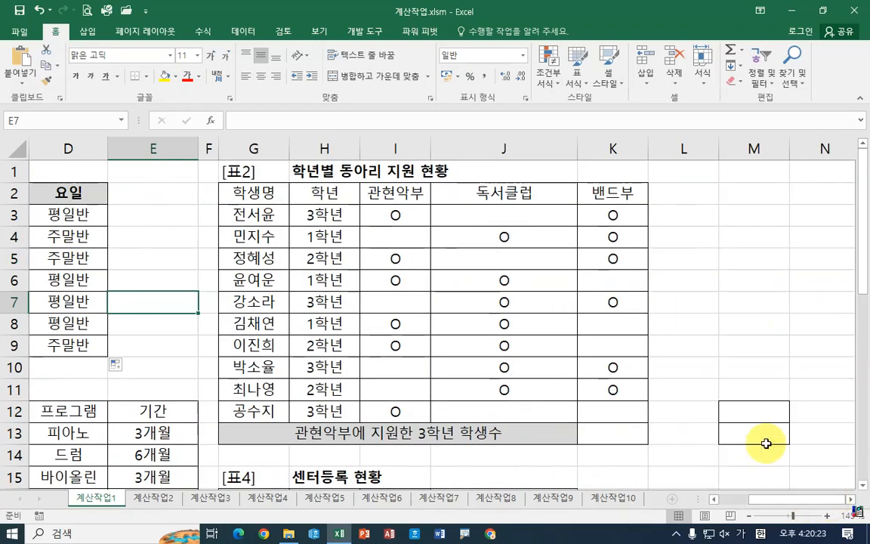
left_click(613, 434)
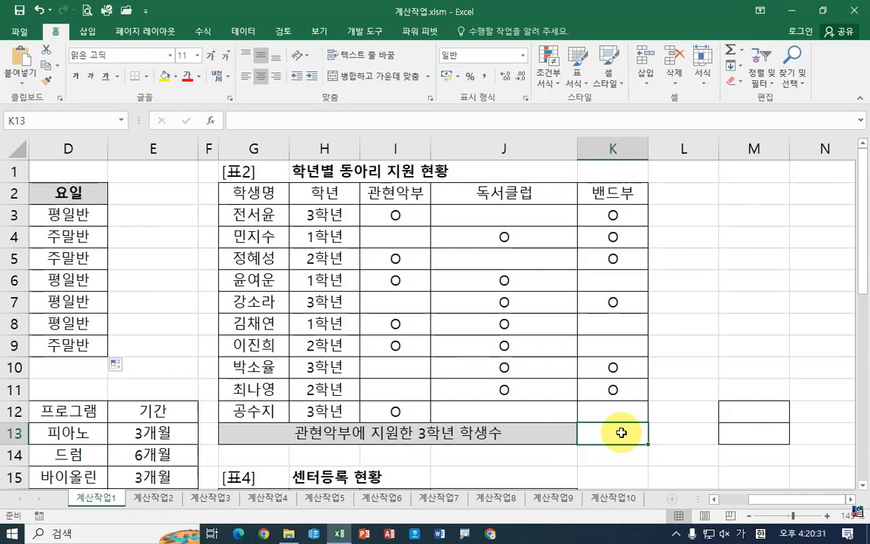
key("ctrl+2")
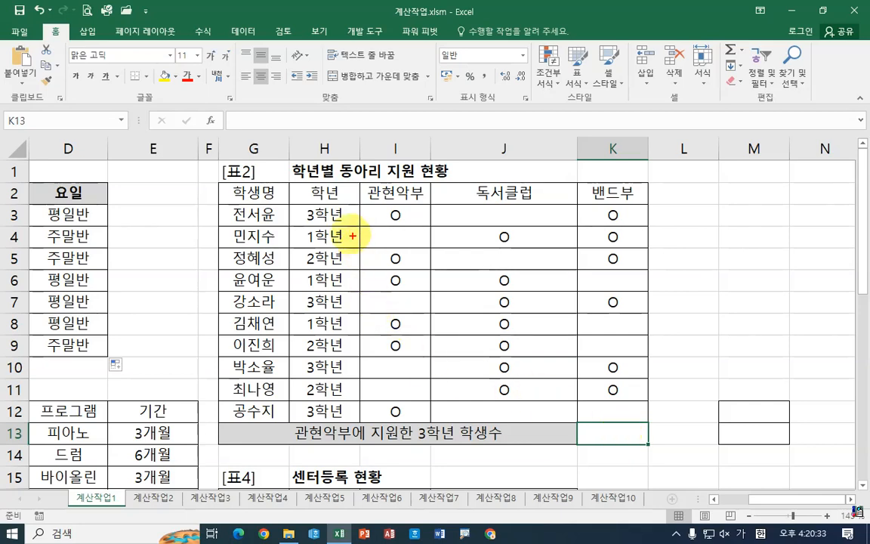
left_click_drag(300, 205, 358, 226)
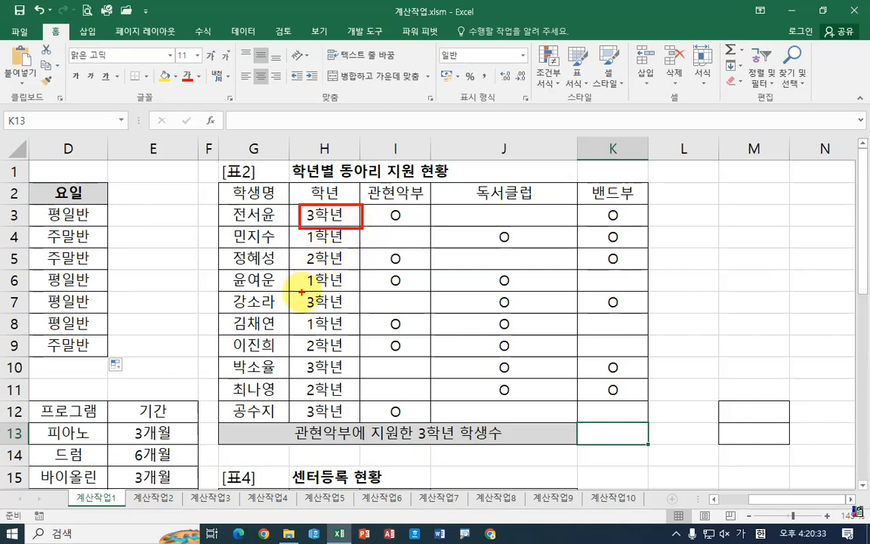
left_click_drag(302, 292, 350, 312)
left_click_drag(301, 357, 352, 378)
left_click_drag(299, 403, 355, 422)
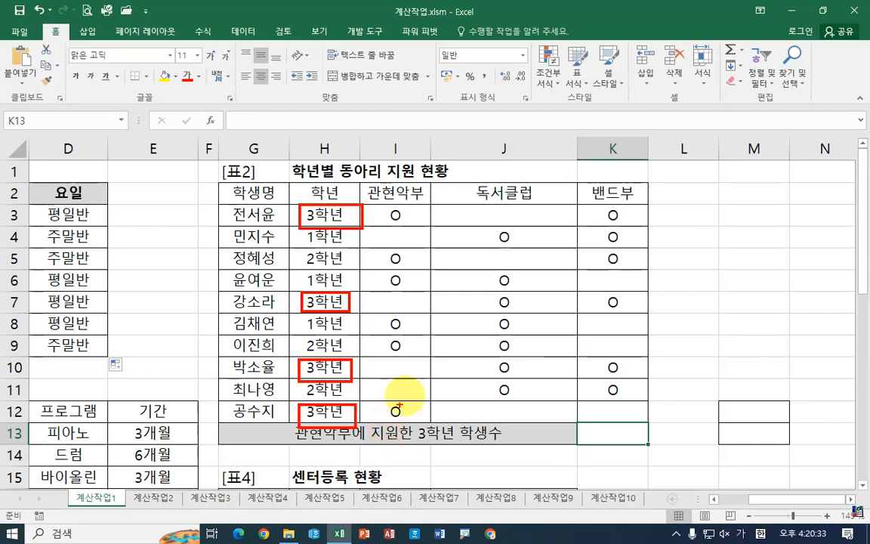
mouse_move(412, 210)
left_mouse_down()
mouse_move(421, 221)
mouse_move(445, 200)
left_mouse_up()
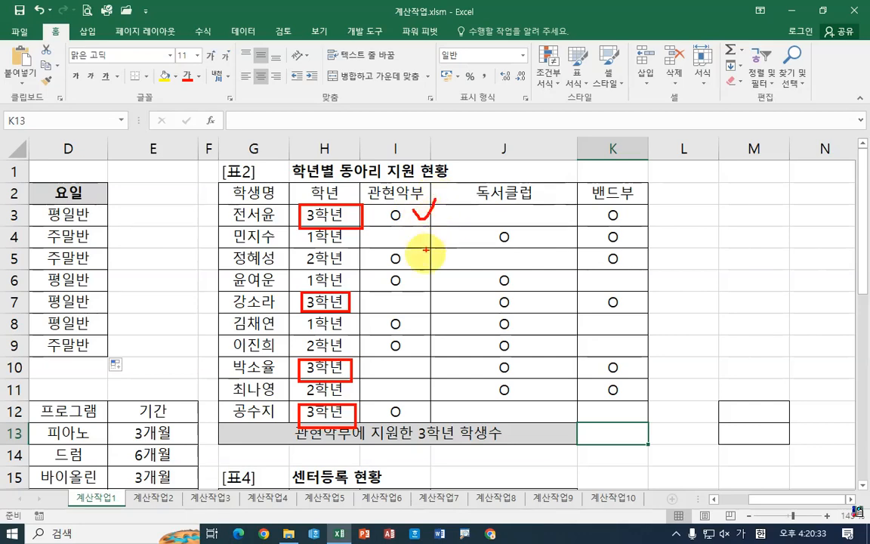
left_click_drag(407, 410, 431, 389)
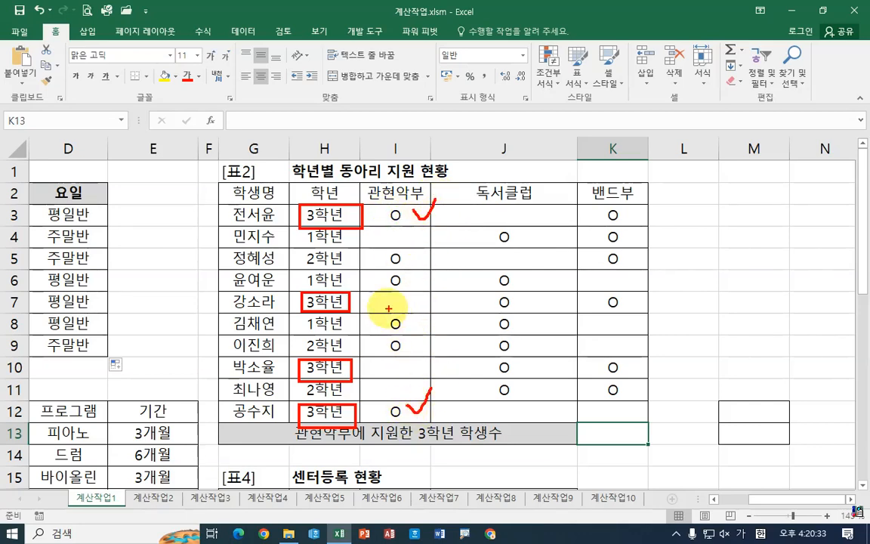
mouse_move(373, 308)
left_mouse_down()
mouse_move(418, 295)
mouse_move(394, 312)
left_mouse_up()
mouse_move(378, 363)
left_mouse_down()
mouse_move(410, 383)
mouse_move(377, 375)
left_mouse_up()
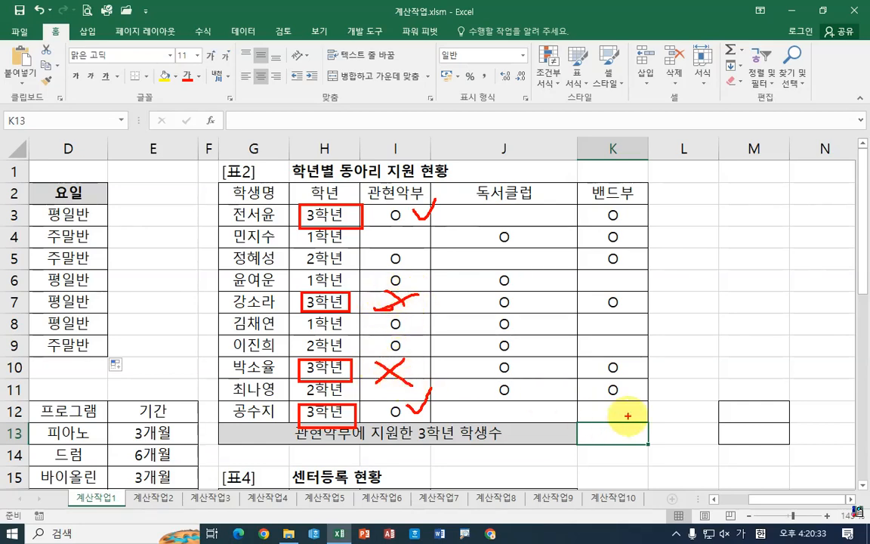
left_click_drag(603, 436, 650, 454)
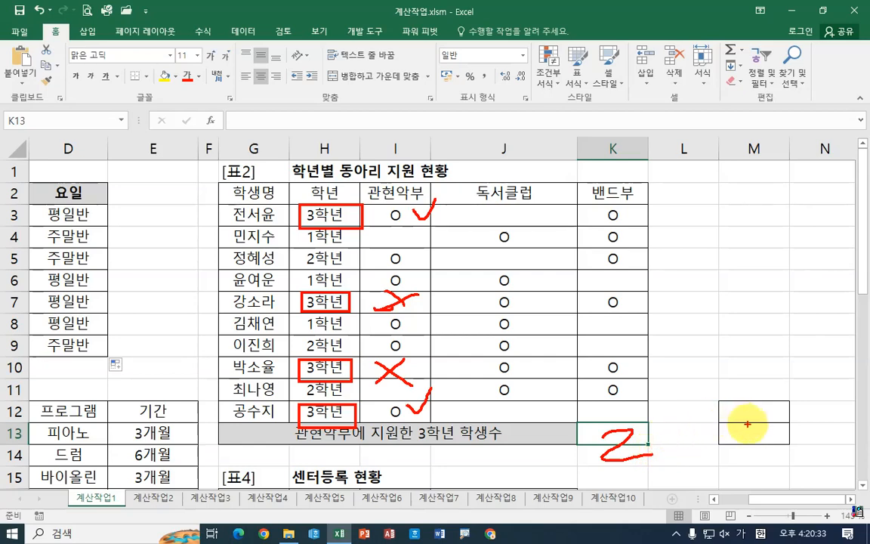
mouse_move(785, 451)
left_mouse_down()
mouse_move(723, 414)
mouse_move(778, 408)
mouse_move(765, 459)
left_mouse_up()
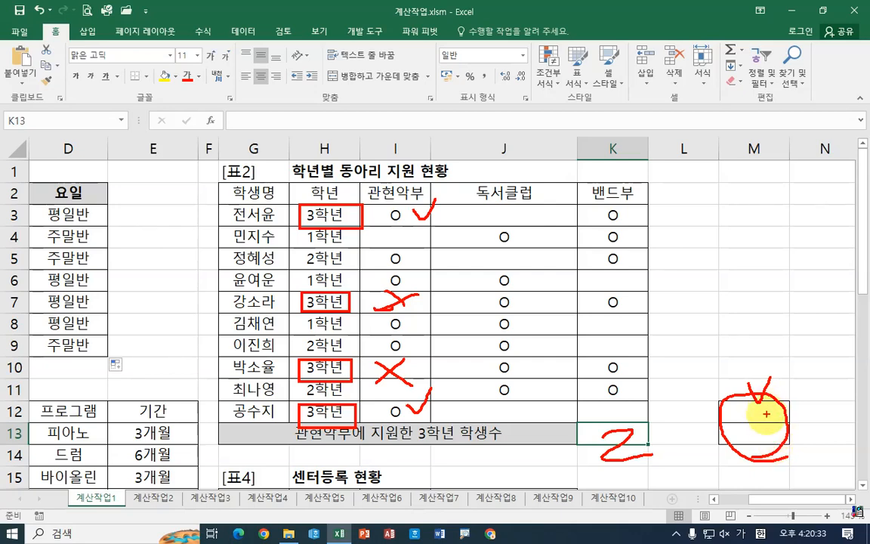
mouse_move(766, 414)
left_mouse_down()
mouse_move(755, 382)
mouse_move(772, 414)
mouse_move(787, 398)
mouse_move(745, 454)
left_mouse_up()
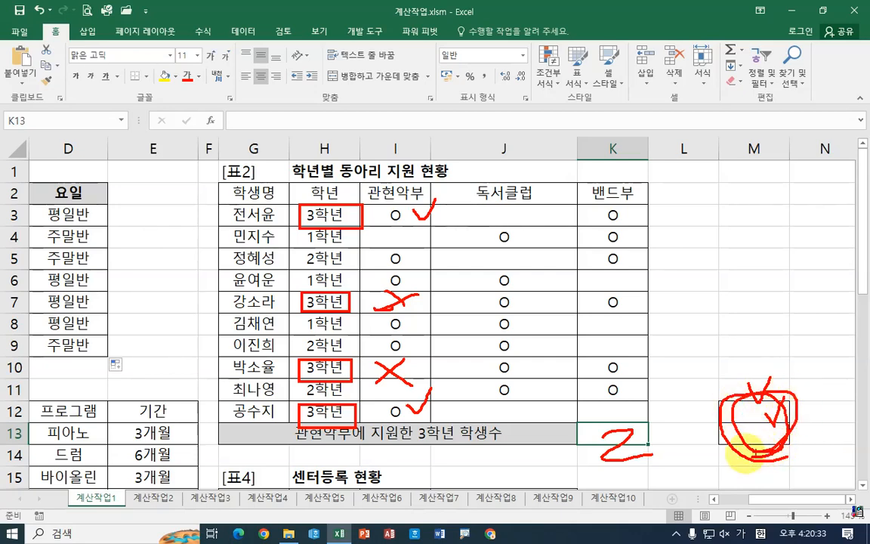
left_click_drag(635, 429, 642, 452)
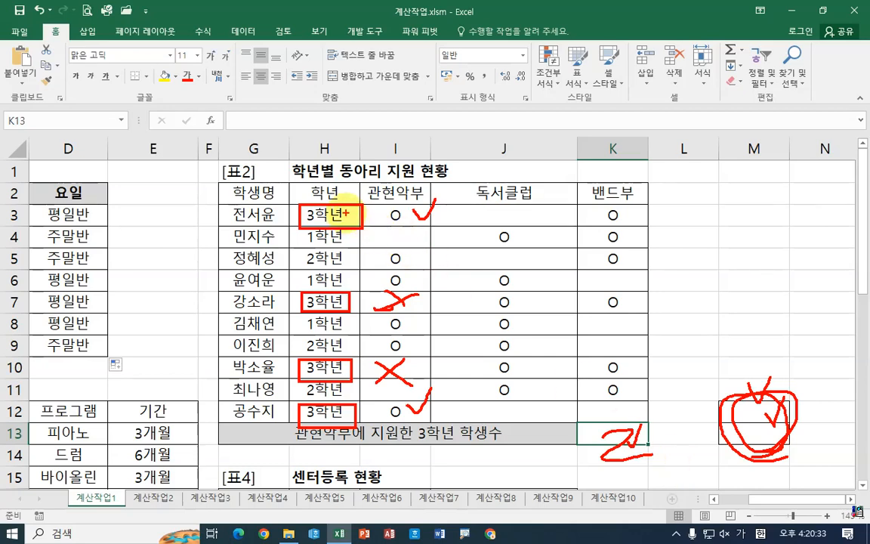
mouse_move(355, 216)
left_mouse_down()
mouse_move(289, 171)
mouse_move(316, 226)
left_mouse_up()
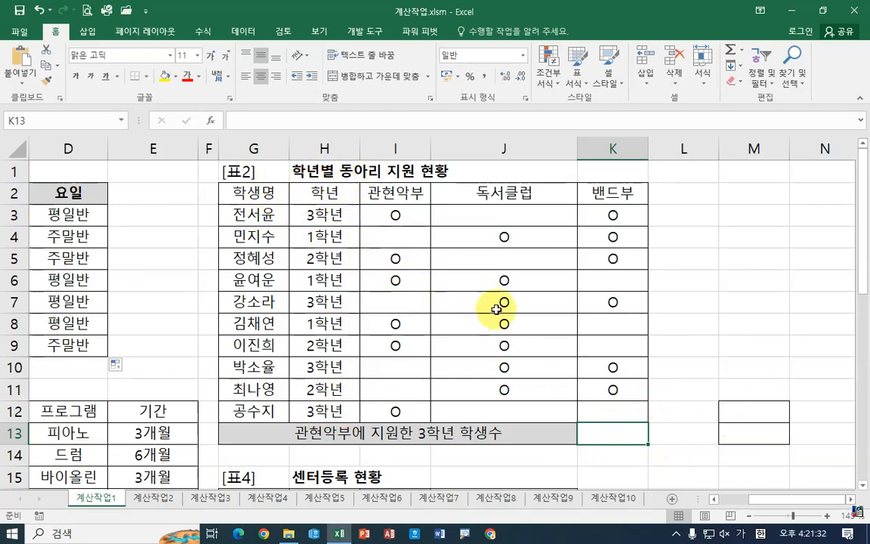
Build the criteria range in M12:M13 by copying the 학년 heading and the value 3학년 from table 2.
left_click(750, 410)
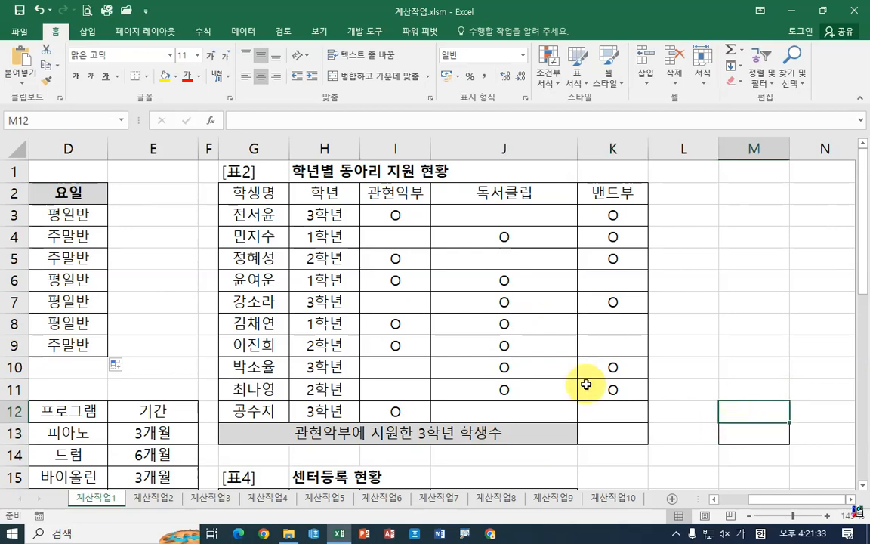
left_click(330, 189)
key("ctrl+c")
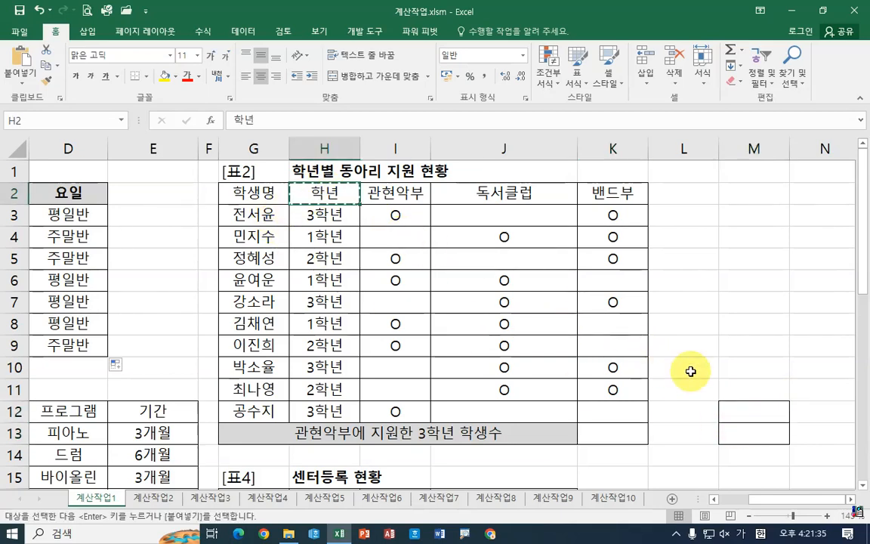
left_click(769, 411)
key("ctrl+v")
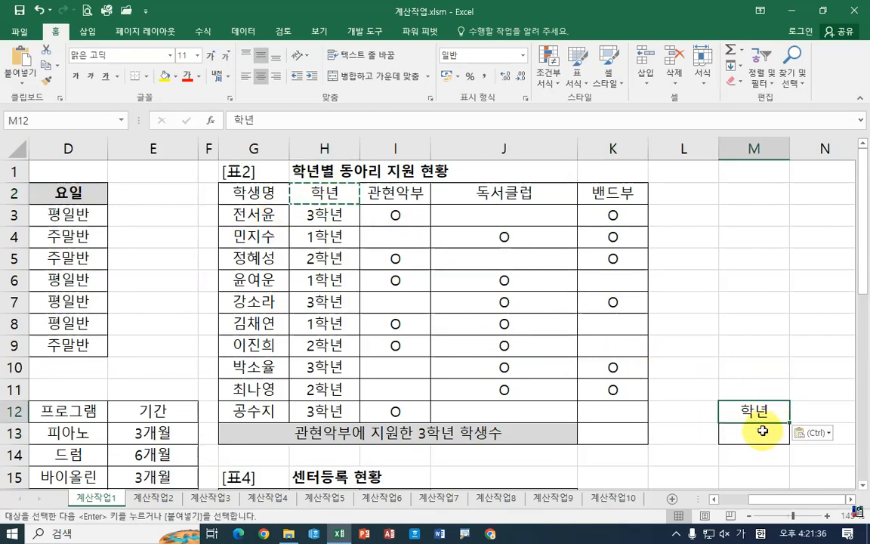
left_click(336, 216)
key("ctrl+c")
left_click(727, 435)
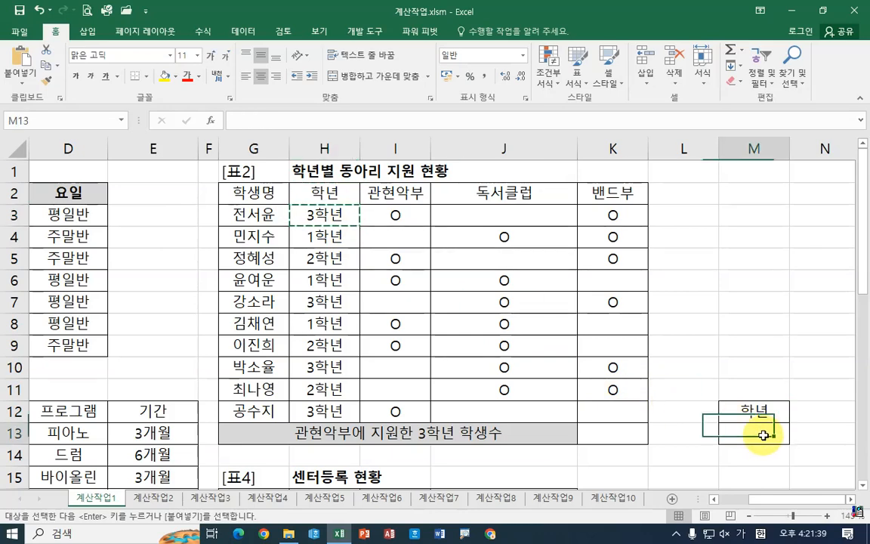
key("ctrl+v")
left_click(690, 436)
key("Escape")
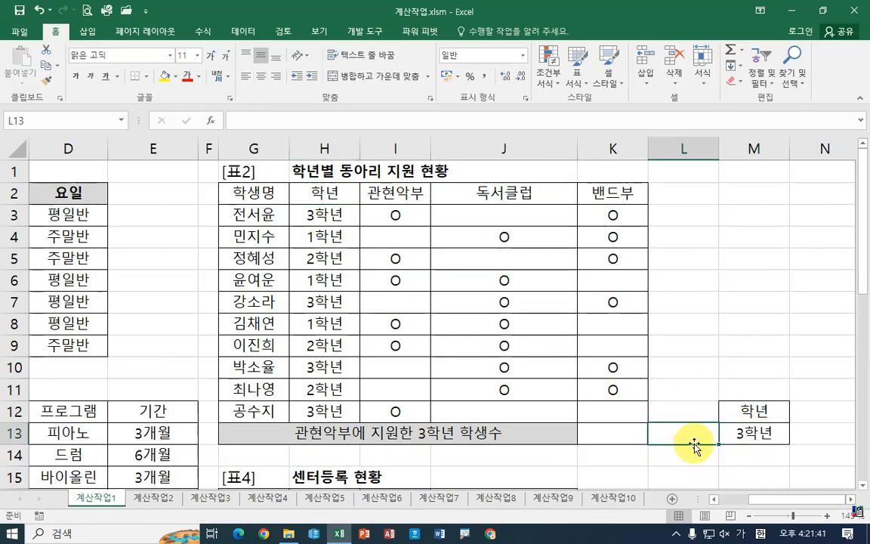
Start a DCOUNTA function in K13 with the whole of table 2, G2:K12, as its database.
left_click(608, 435)
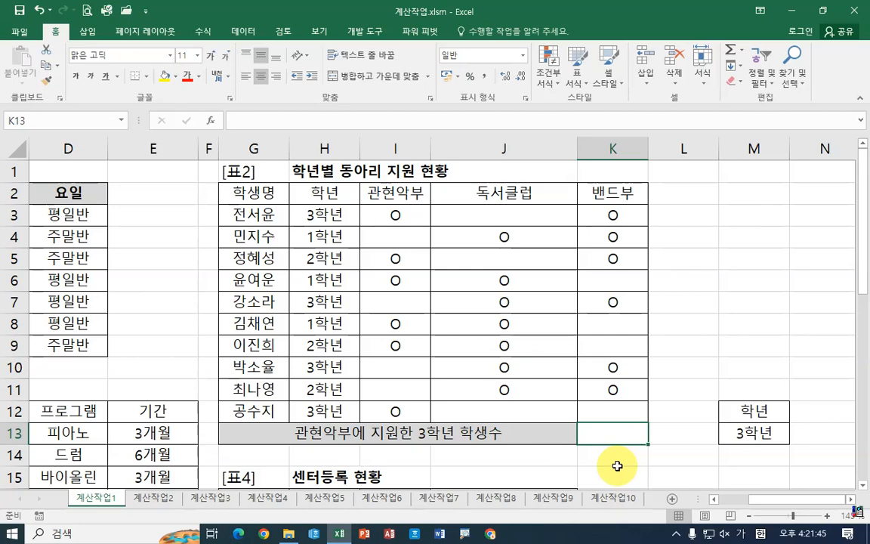
type("=d")
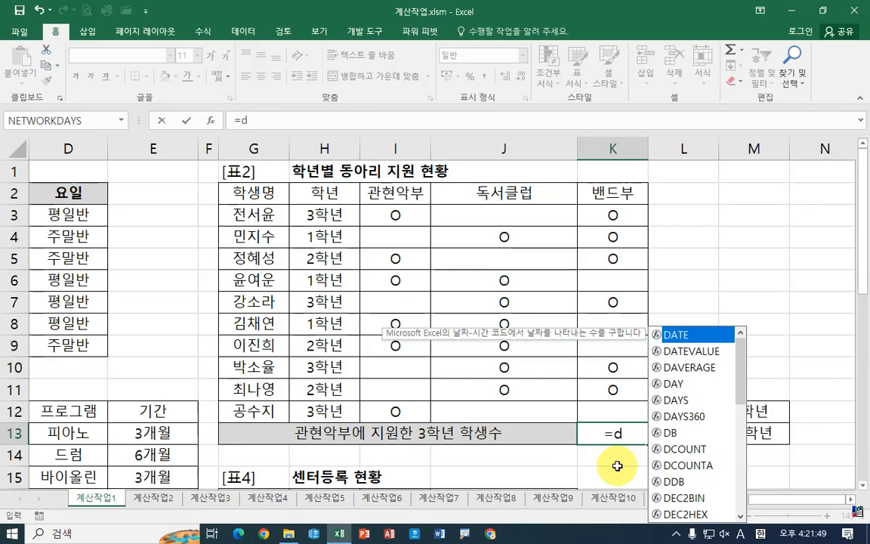
type("c")
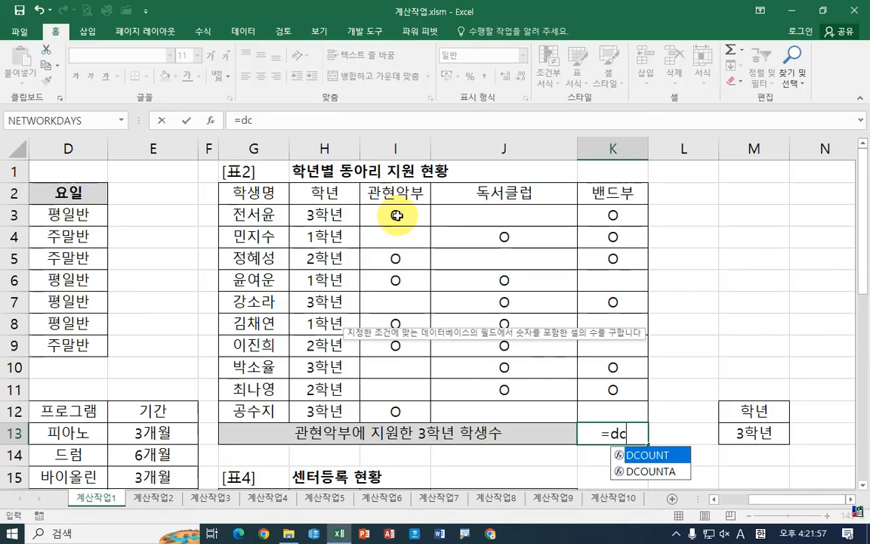
double_click(651, 471)
left_click(211, 120)
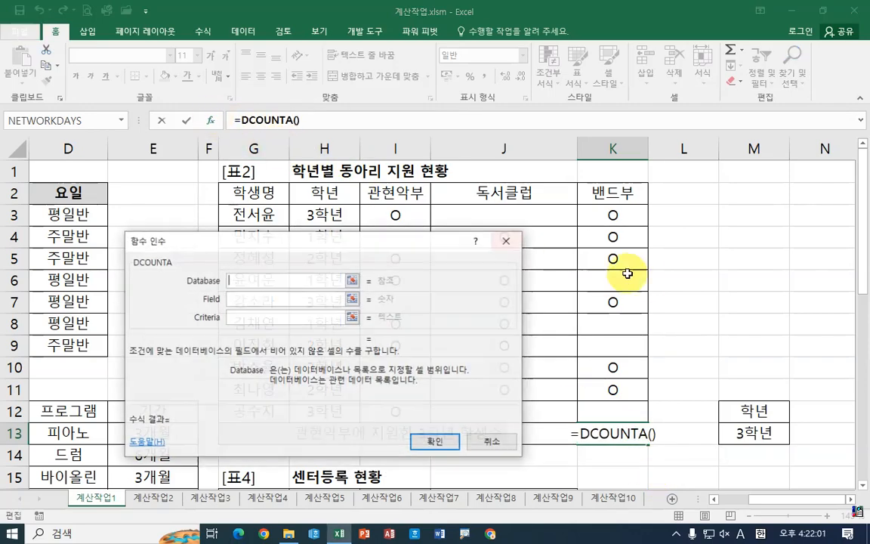
left_click_drag(360, 242, 803, 182)
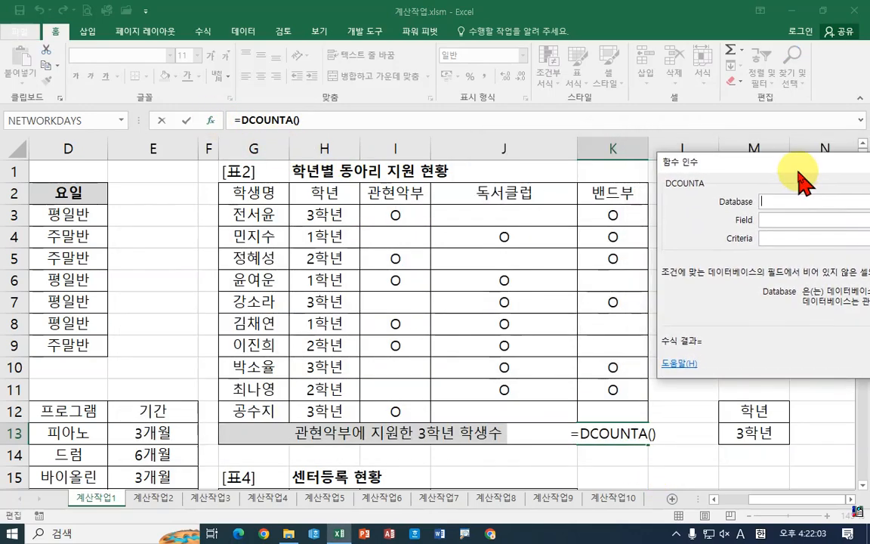
left_click_drag(268, 195, 616, 409)
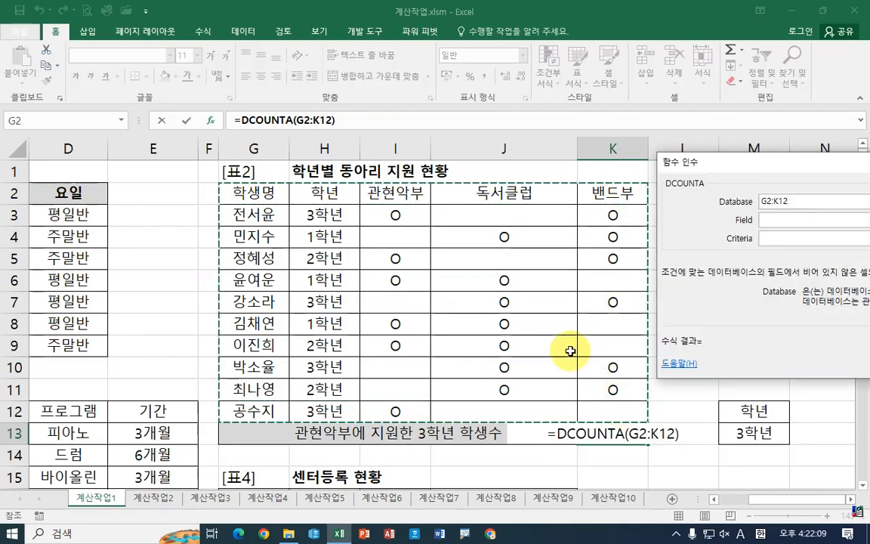
left_click_drag(767, 162, 548, 102)
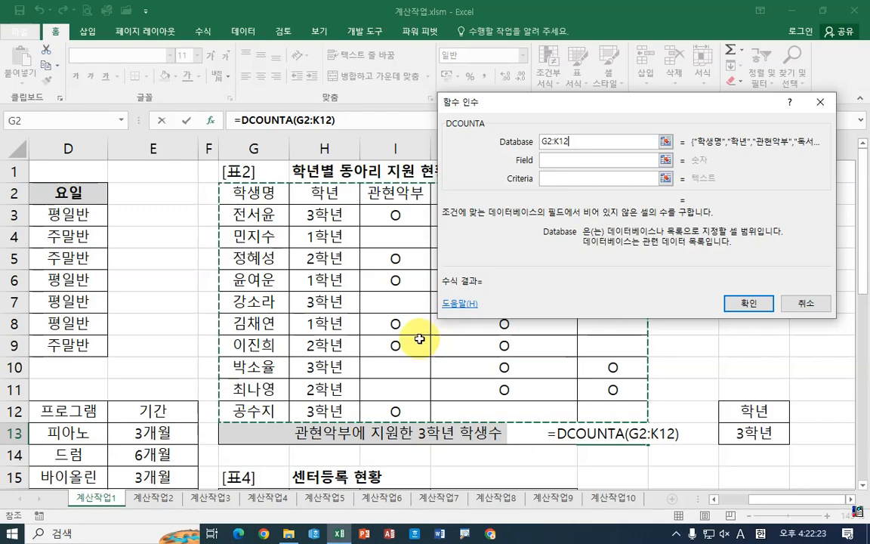
Set the DCOUNTA criteria to M12:M13 and the field to the 관현악부 heading I2, and accept the formula.
left_click(547, 179)
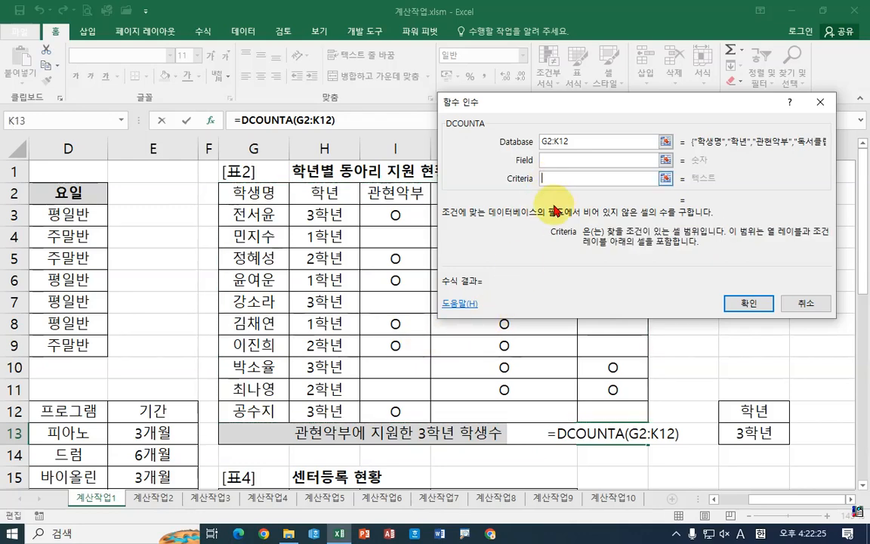
mouse_move(753, 412)
left_mouse_down()
mouse_move(762, 436)
mouse_move(757, 428)
left_mouse_up()
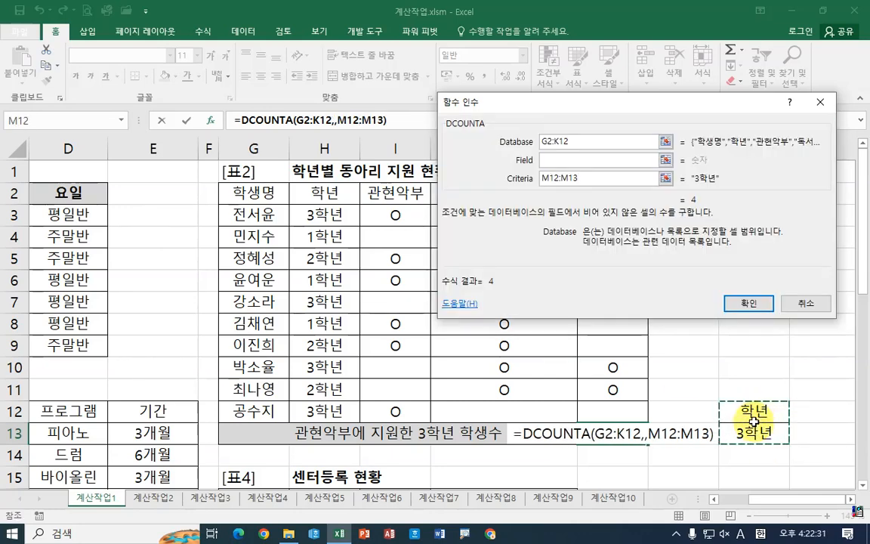
left_click(561, 161)
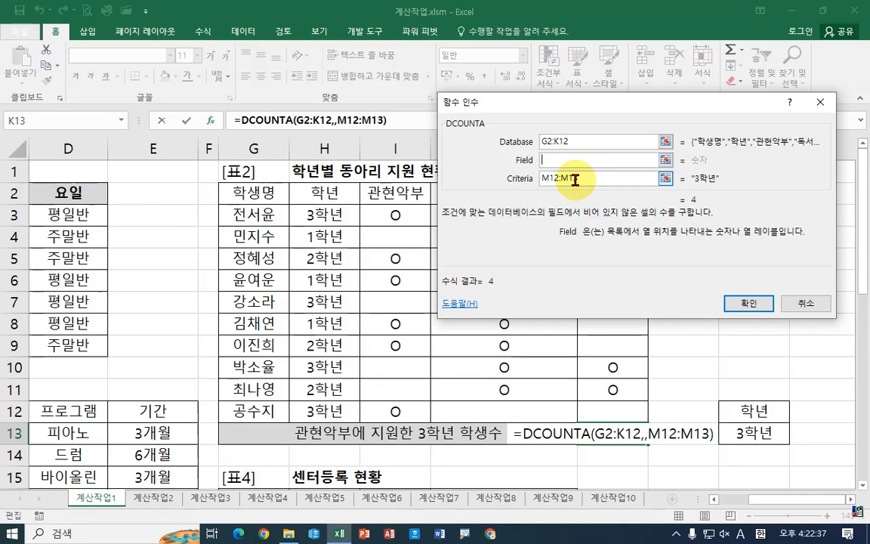
left_click_drag(561, 106, 306, 237)
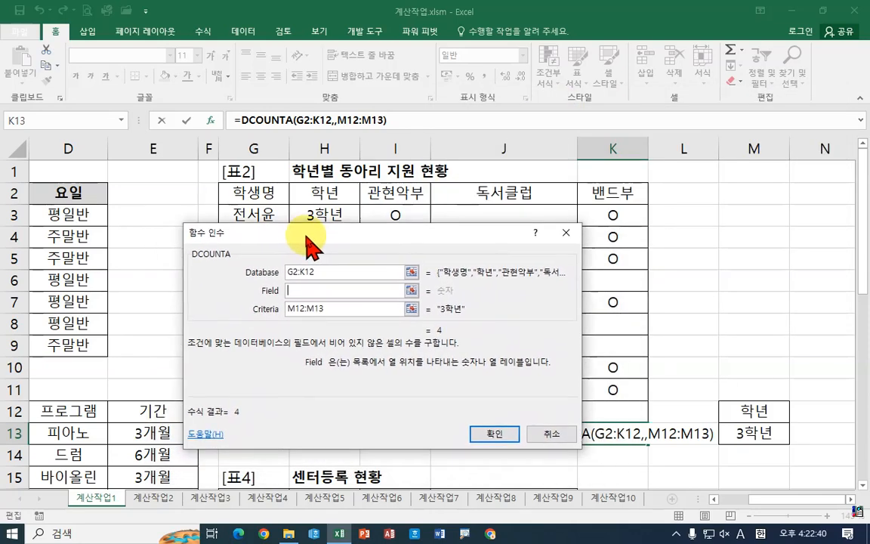
left_click(395, 195)
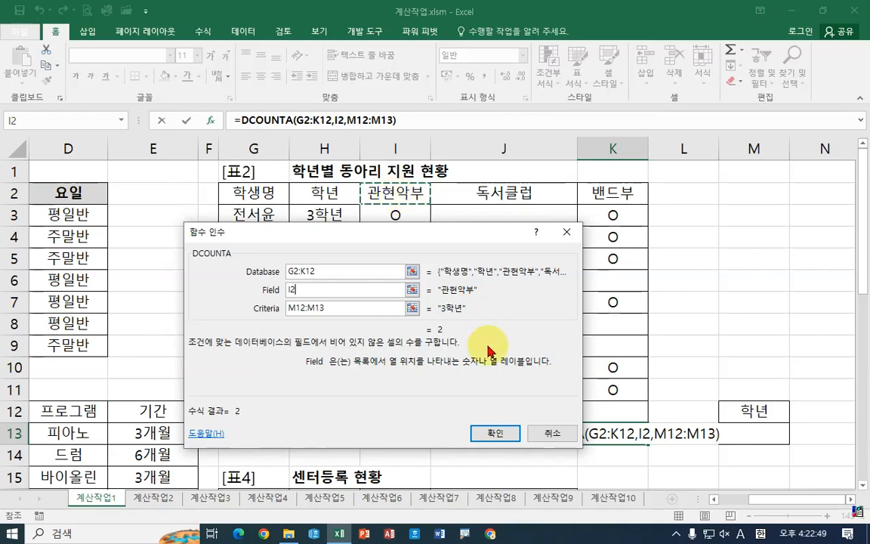
left_click(493, 441)
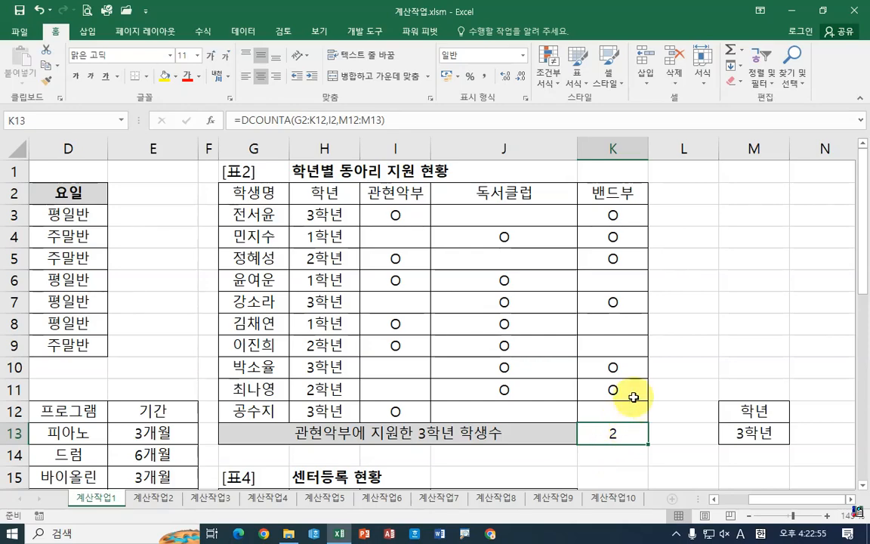
Start an IF function in B13, the first 성별 cell of table 3.
left_click_drag(773, 501, 761, 495)
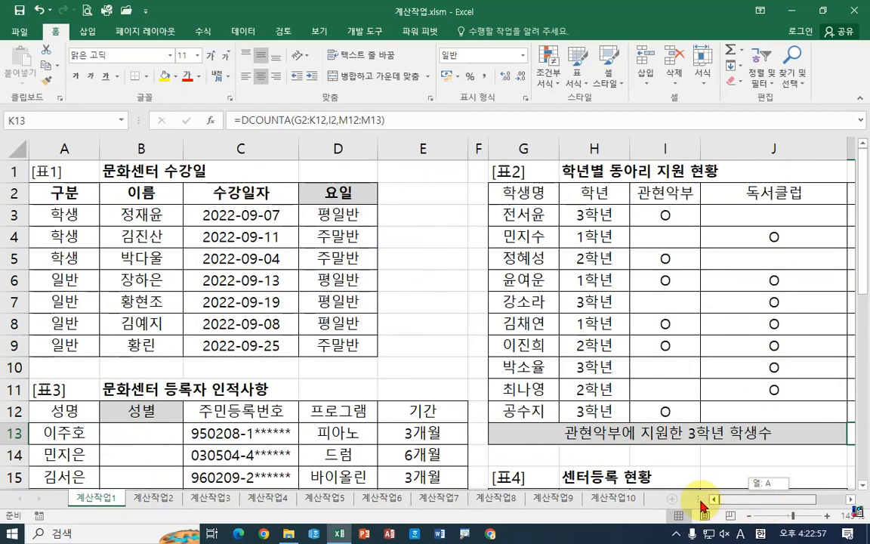
scroll(470, 292, "down", 4)
scroll(501, 300, "up", 2)
scroll(501, 305, "down", 1)
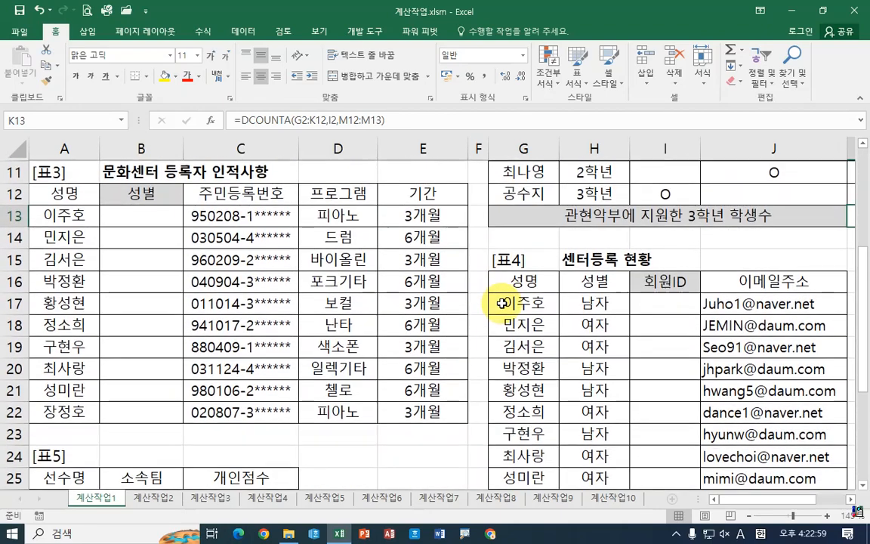
left_click(154, 220)
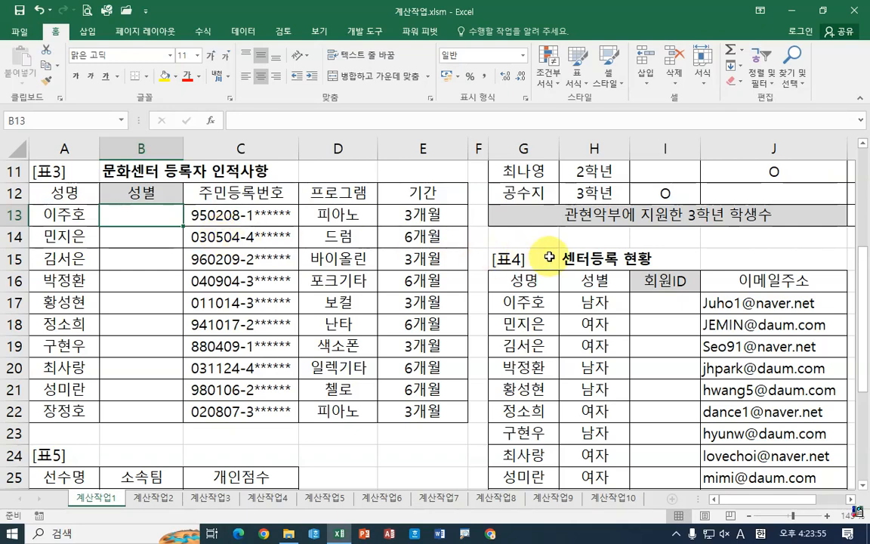
type("=")
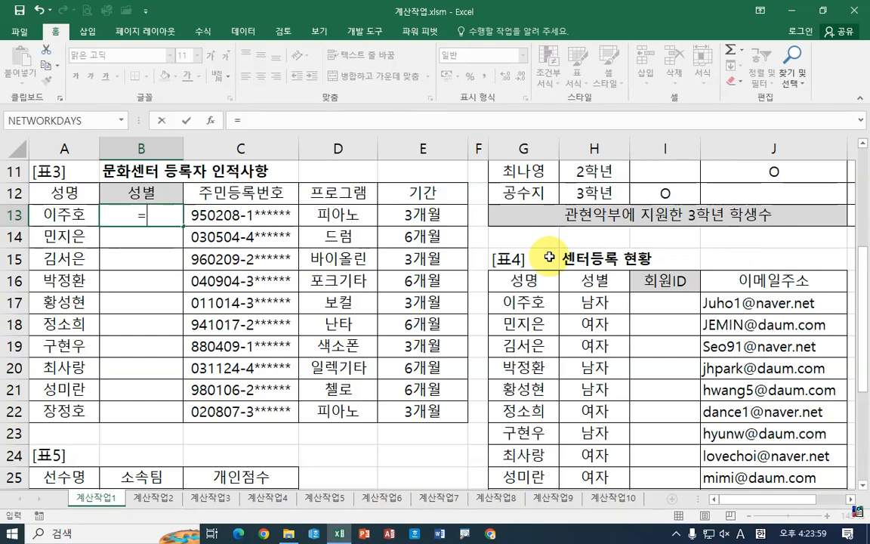
type("if")
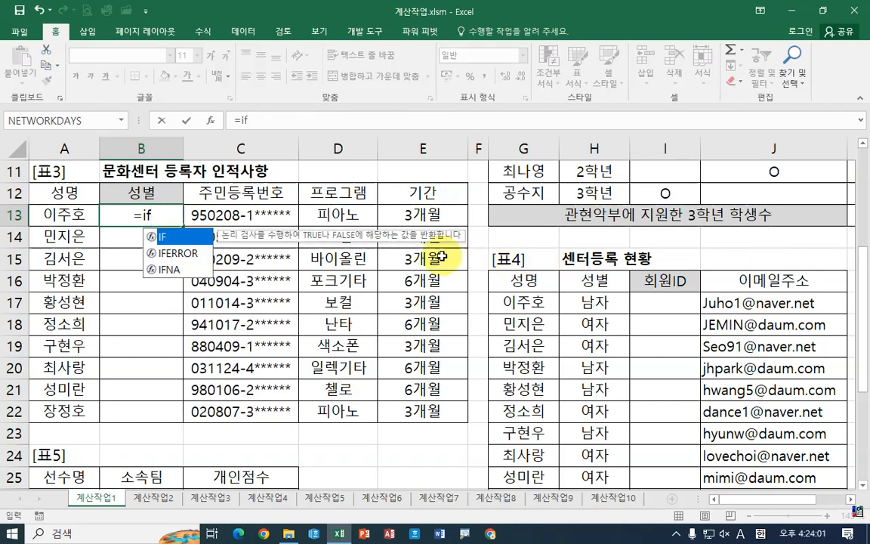
double_click(170, 236)
left_click(210, 123)
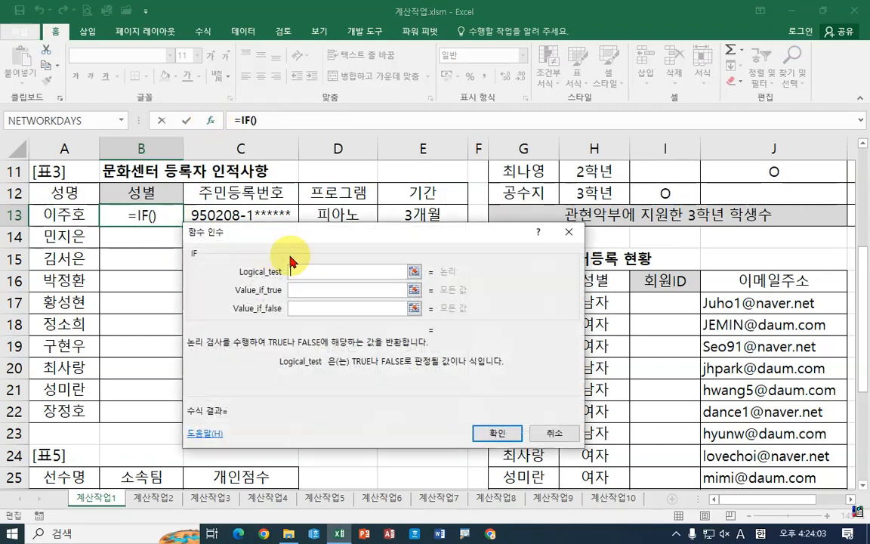
left_click_drag(317, 237, 193, 243)
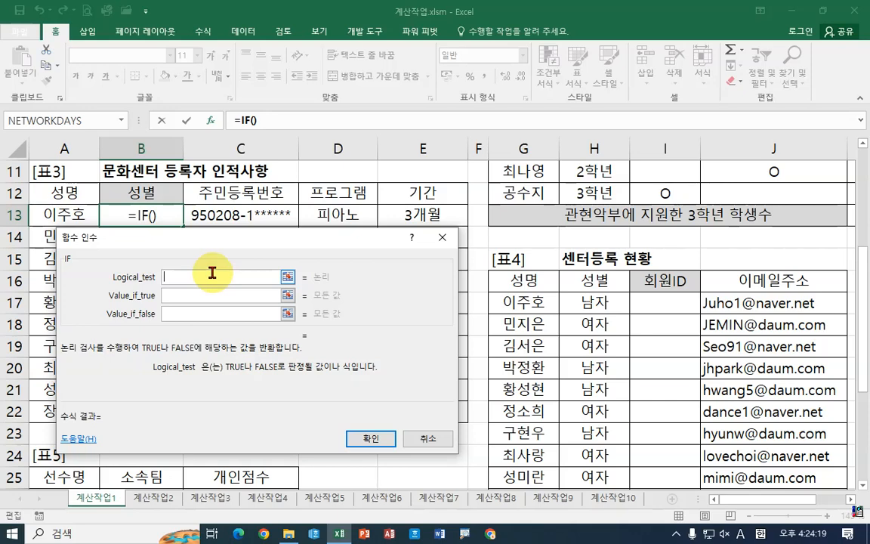
Nest an OR function as the logical test of the IF in B13 and open its arguments.
type("or()")
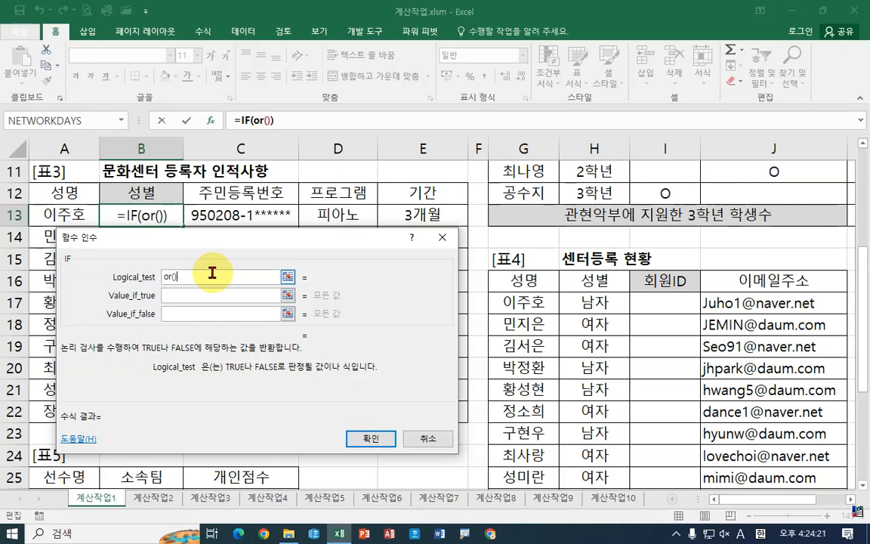
left_click(261, 119)
left_click(154, 276)
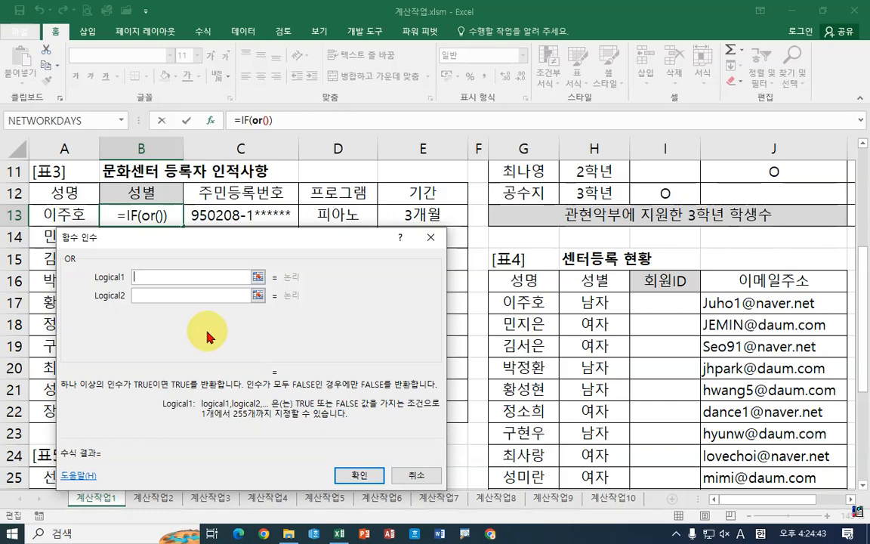
type("=1")
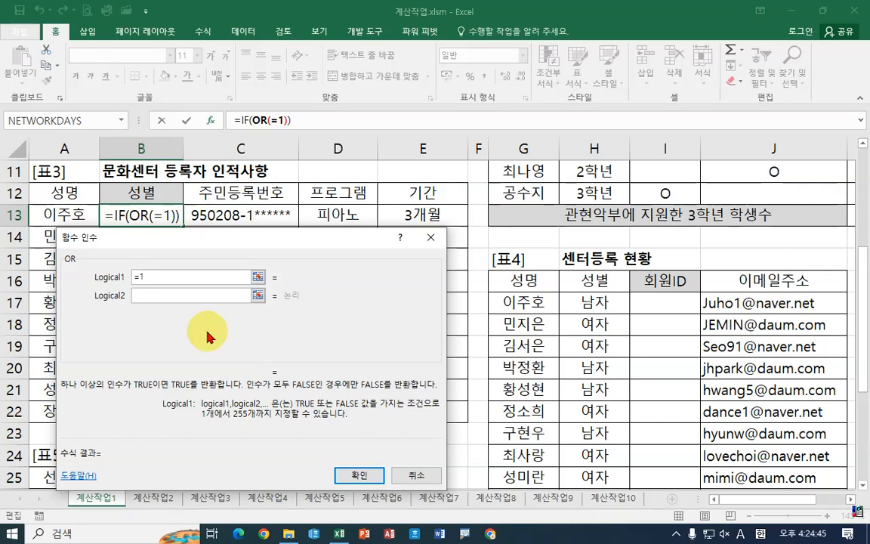
left_click(181, 297)
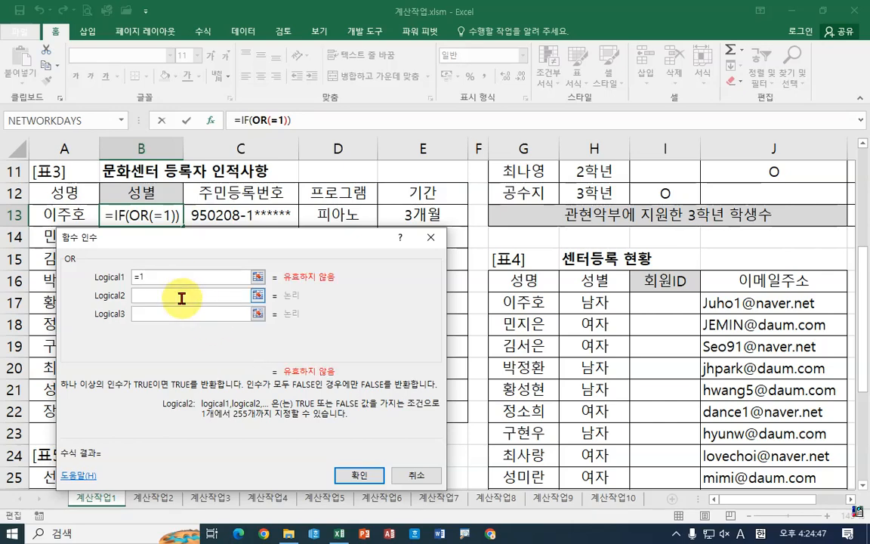
type("=3")
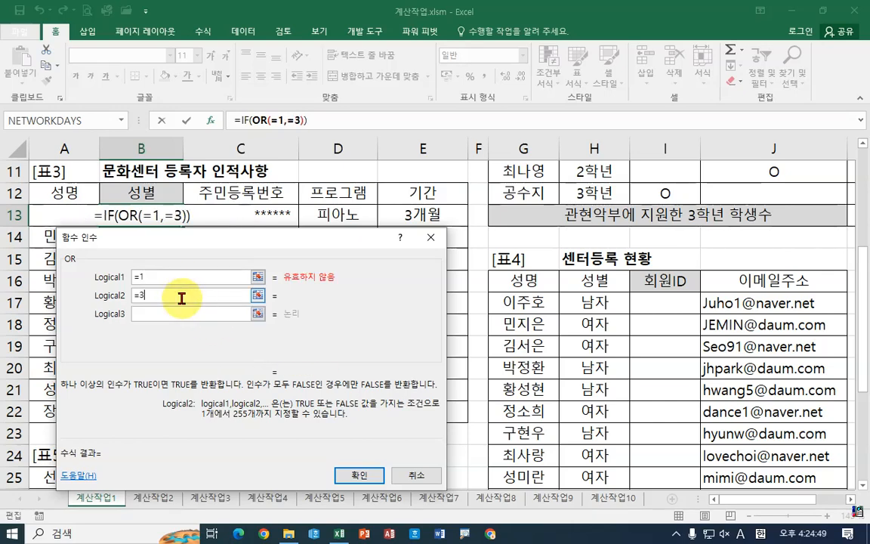
left_click(137, 277)
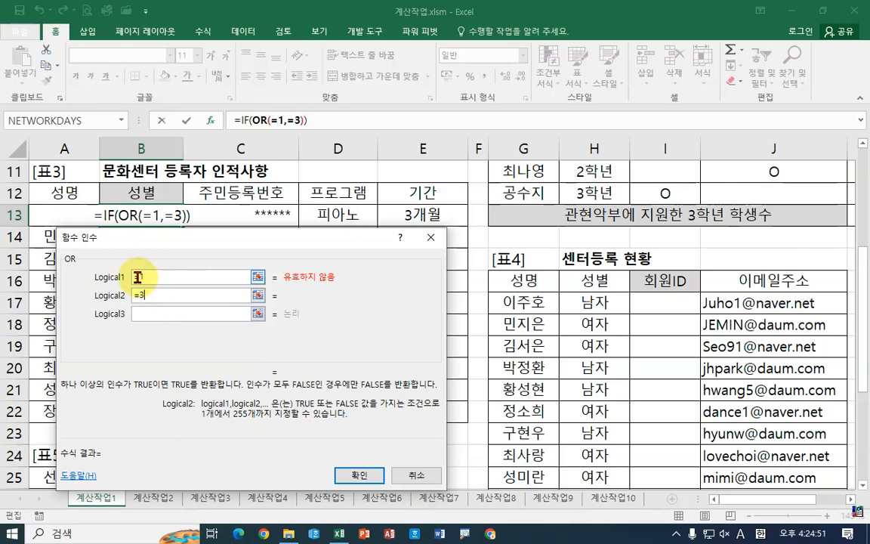
type("mid()")
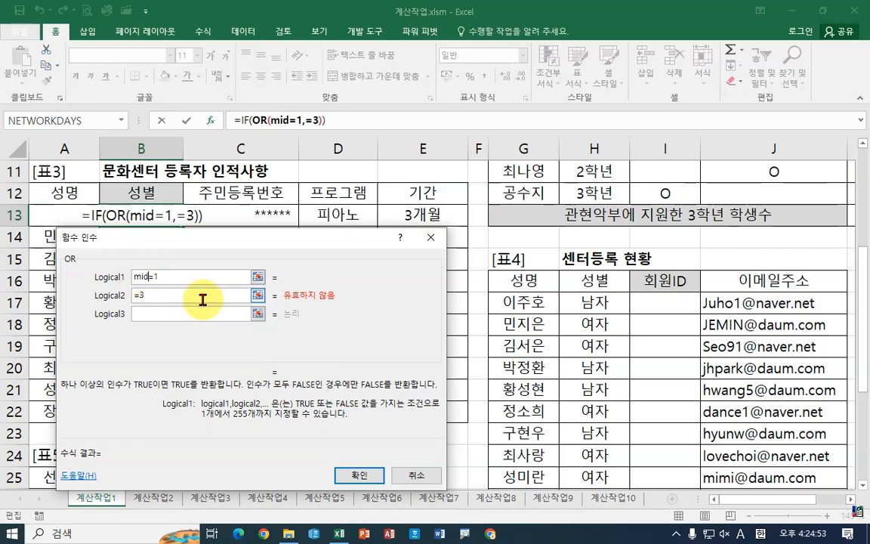
left_click(135, 296)
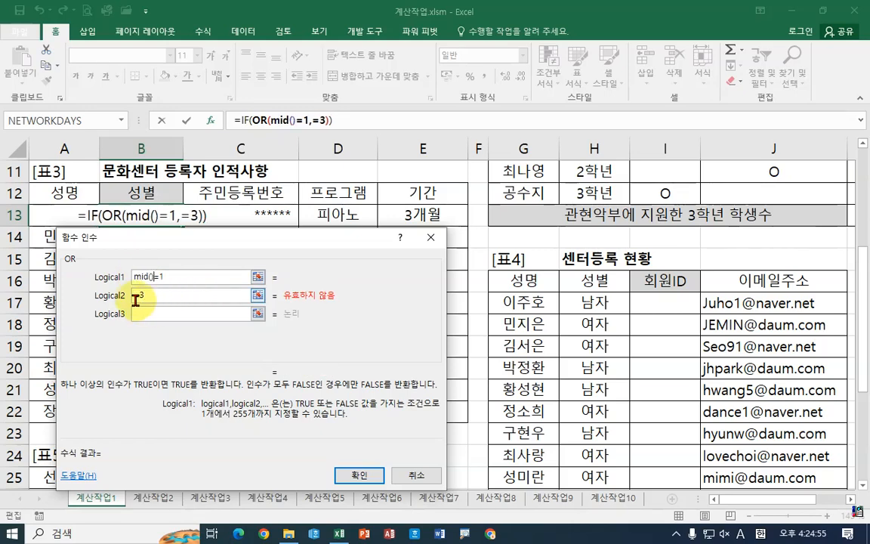
type("mid()")
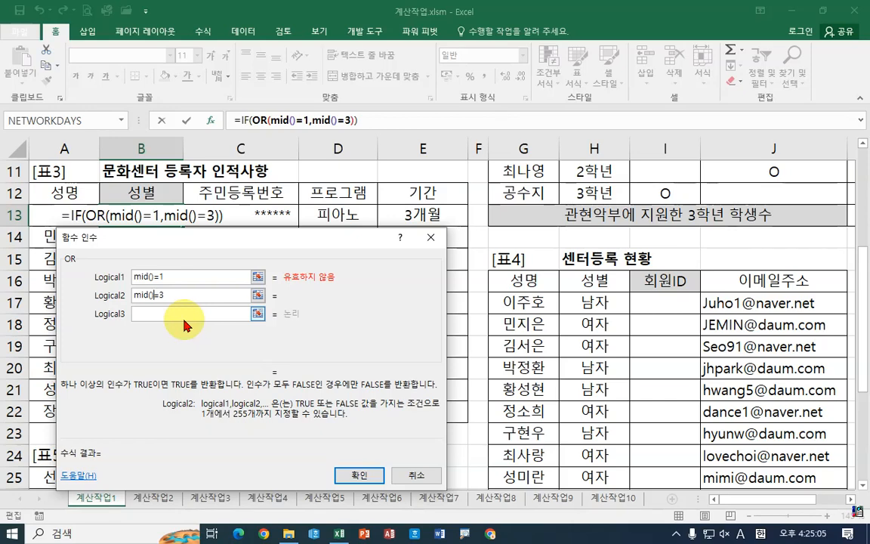
left_click_drag(169, 296, 85, 296)
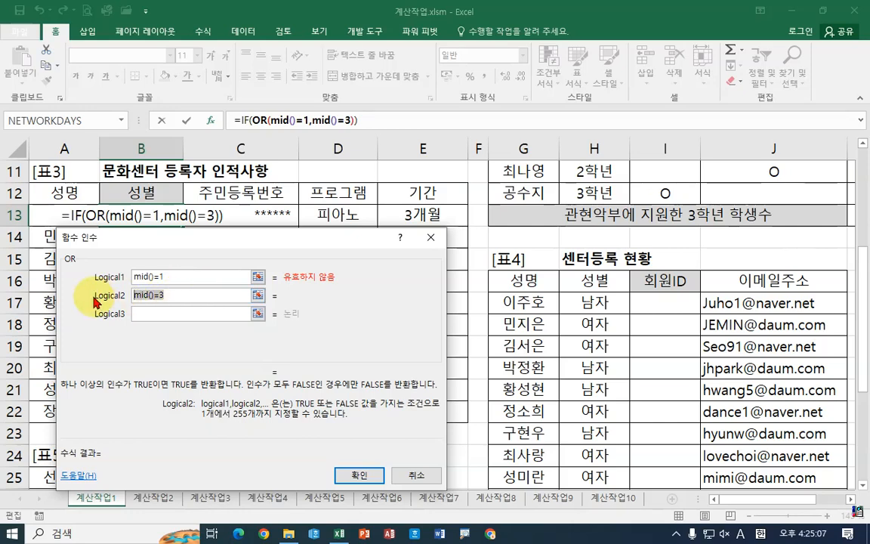
key("Delete")
left_click_drag(158, 276, 114, 277)
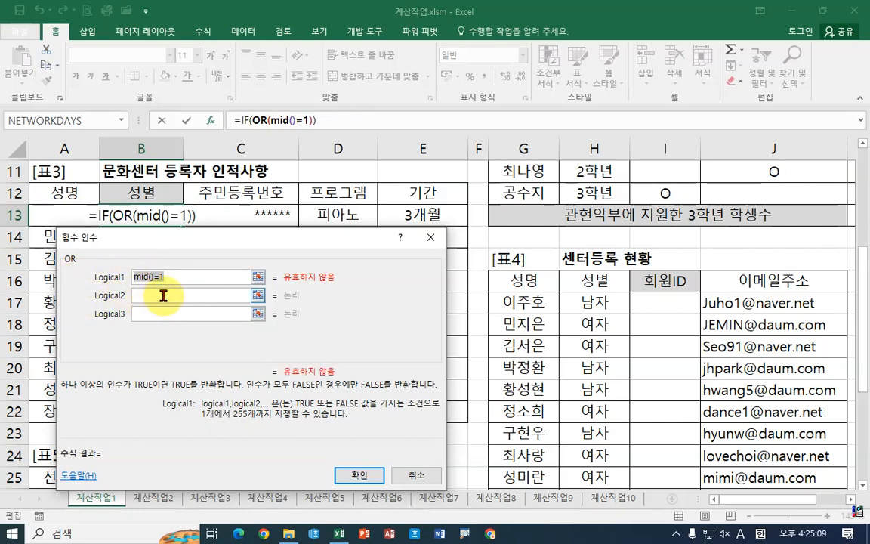
key("Delete")
Nest a MID function in the OR's first condition, extracting 1 character from C13 starting at position 8.
type("mid()")
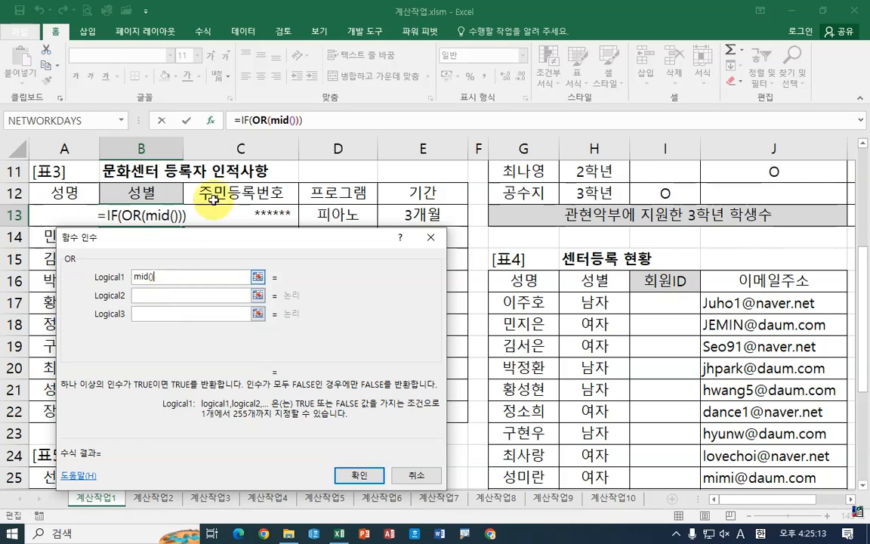
left_click(281, 120)
left_click(159, 276)
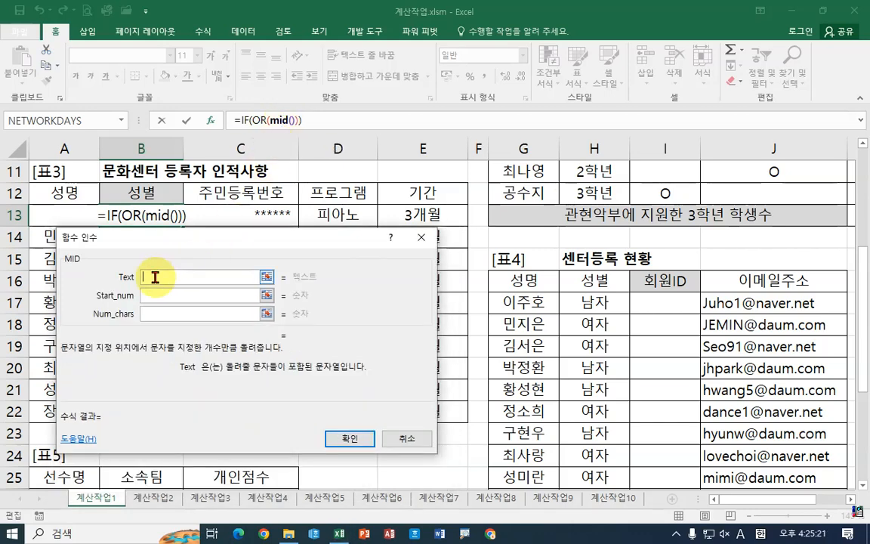
left_click(258, 215)
left_click(184, 294)
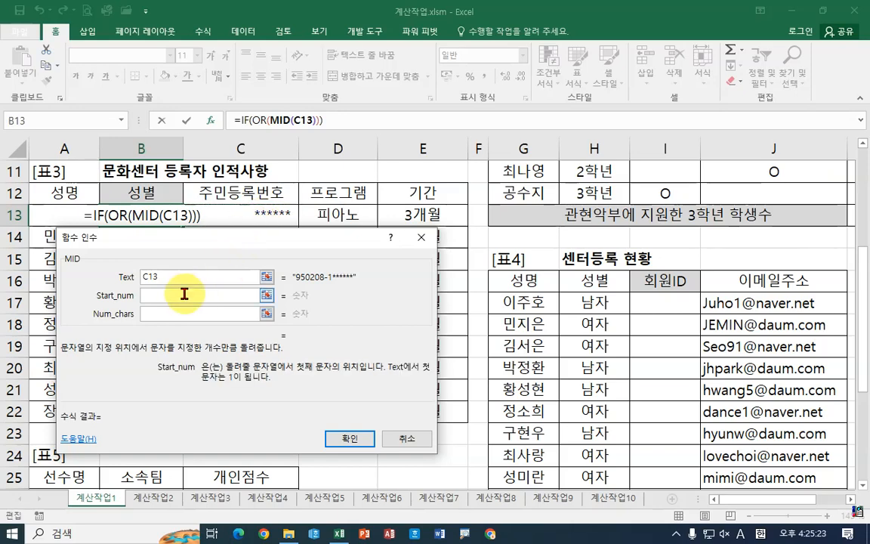
type("8")
left_click(169, 312)
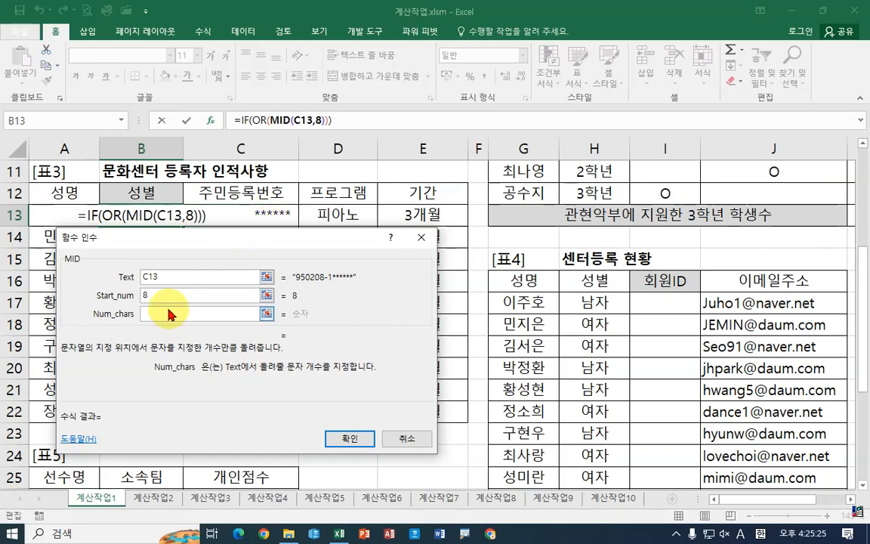
type("1")
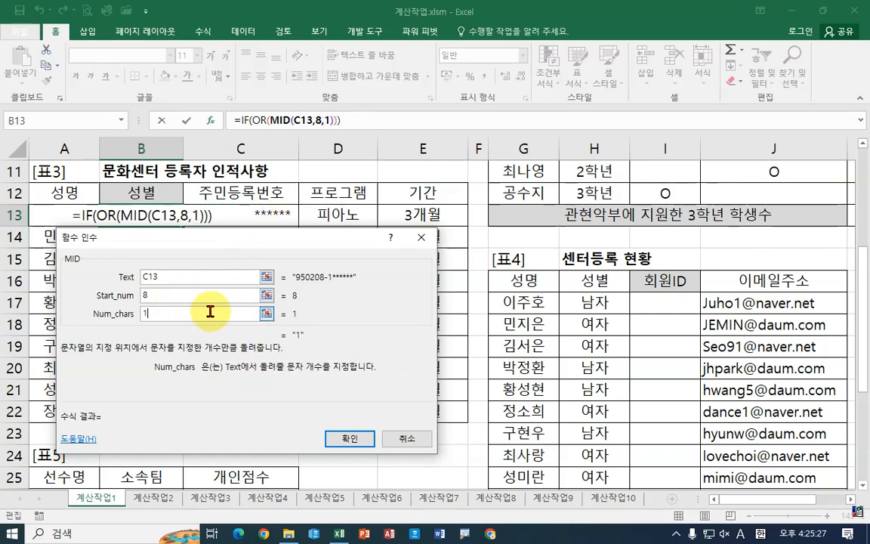
Complete the OR's first condition by comparing the MID result with the text value "1".
left_click(255, 120)
left_click(217, 276)
type("=1")
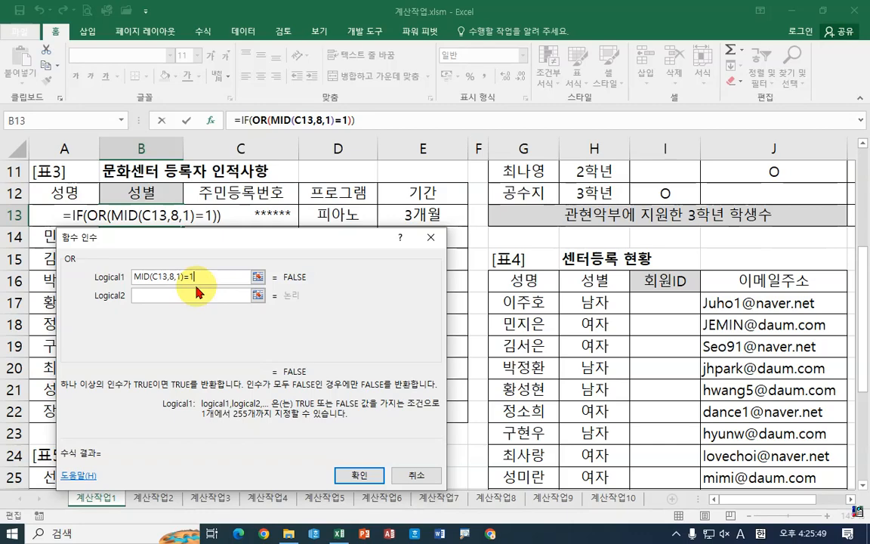
type("\"")
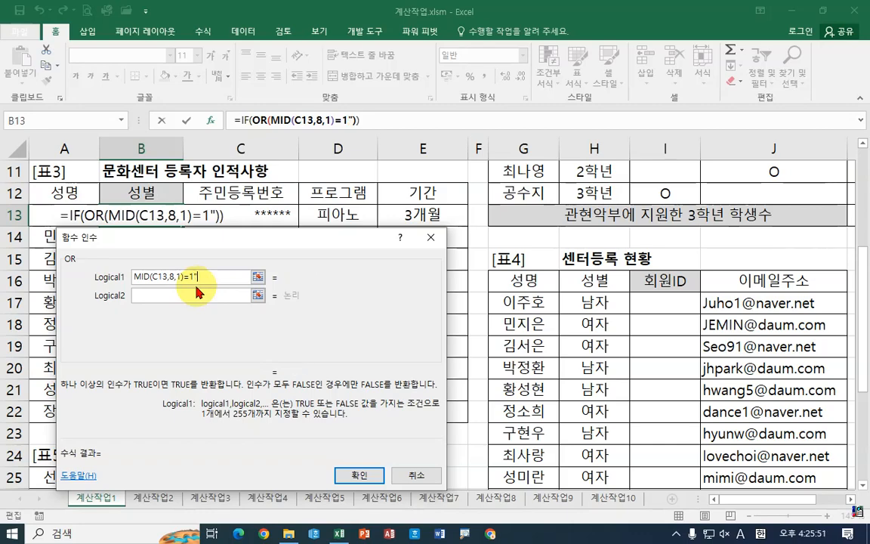
key("Left")
key("Left")
type("\"")
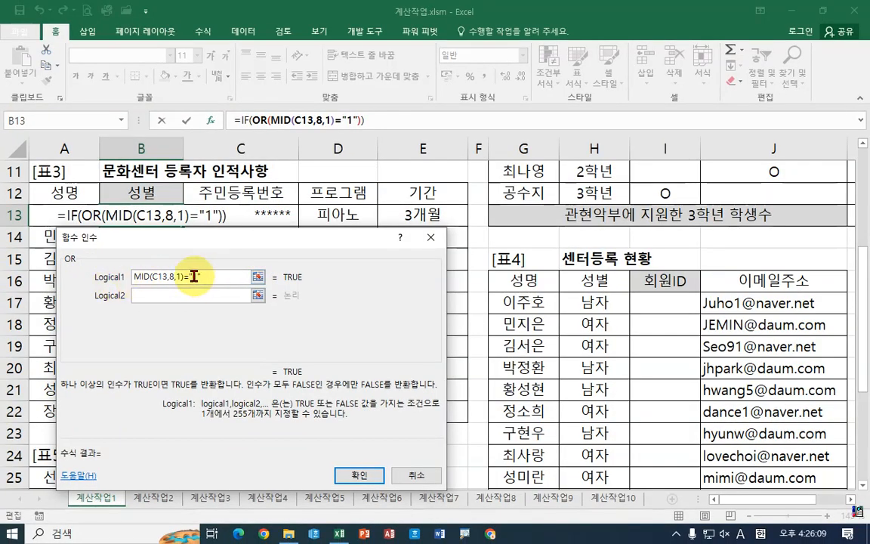
Copy the first OR condition into the second one and change its comparison value to "3".
left_click_drag(194, 278, 102, 282)
key("ctrl+c")
left_click(148, 295)
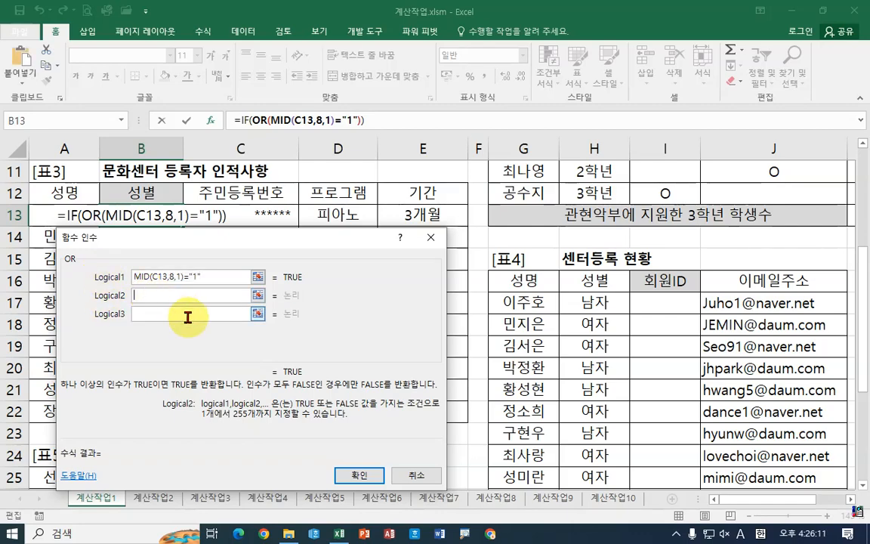
key("ctrl+v")
double_click(195, 295)
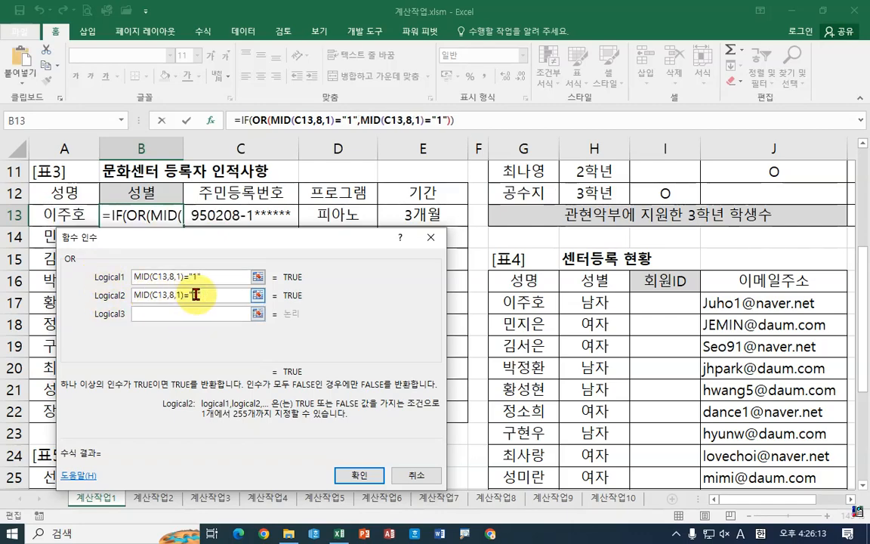
type("3")
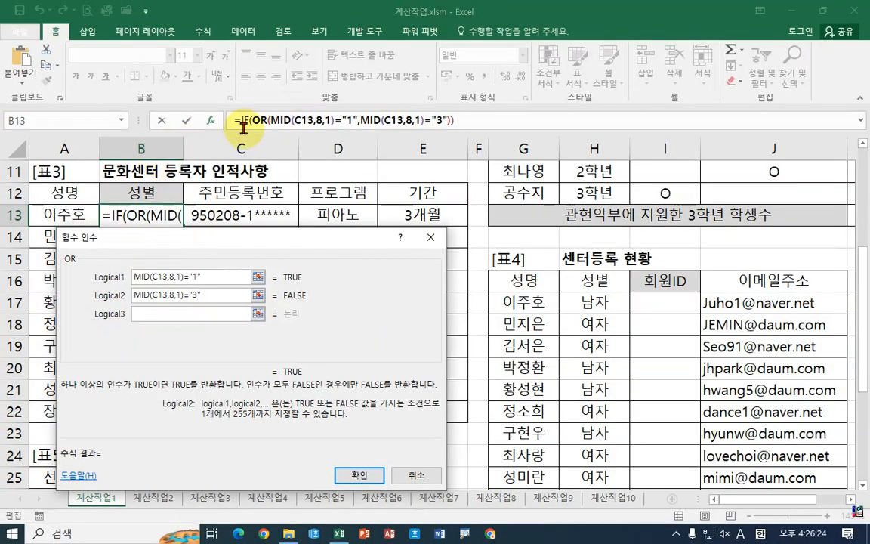
Return to the outer IF's arguments and set its value if true to "남자".
left_click(239, 120)
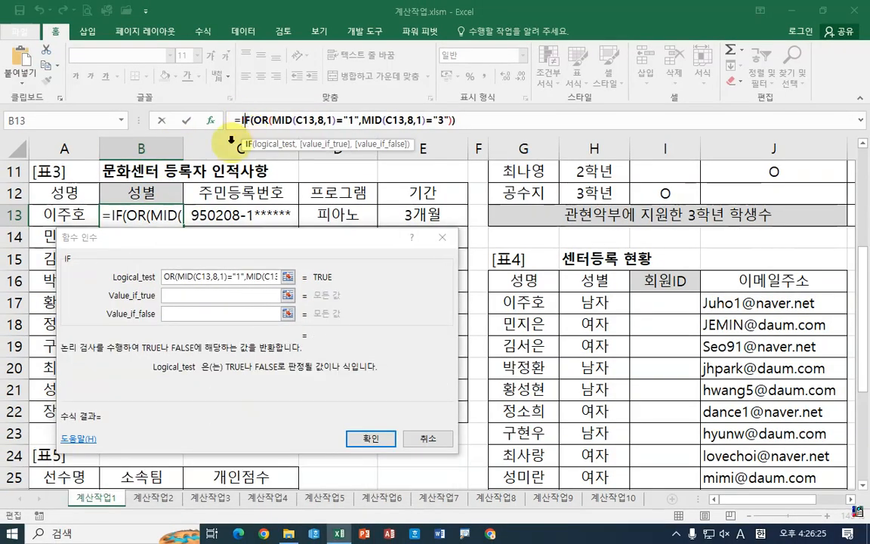
left_click(213, 296)
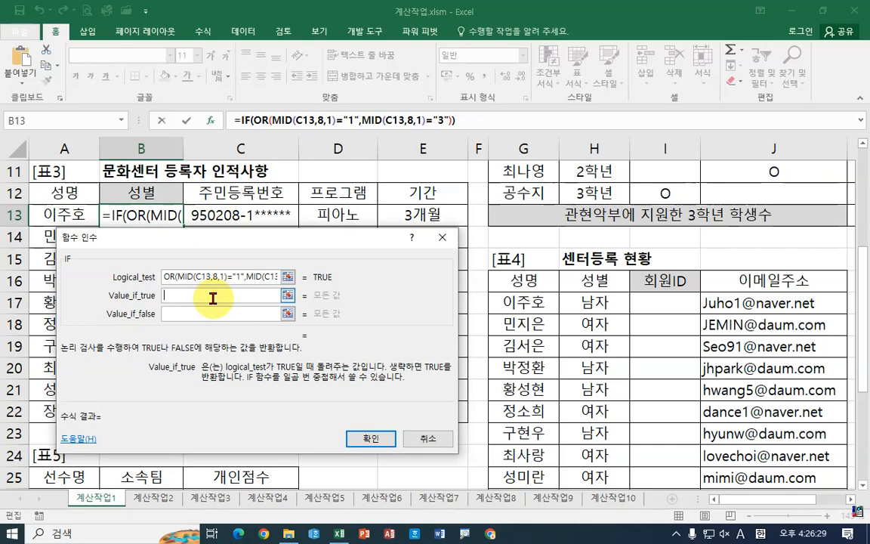
type("sk")
key("BackSpace")
key("BackSpace")
key("Hangul")
type("ㄴ")
type("남자")
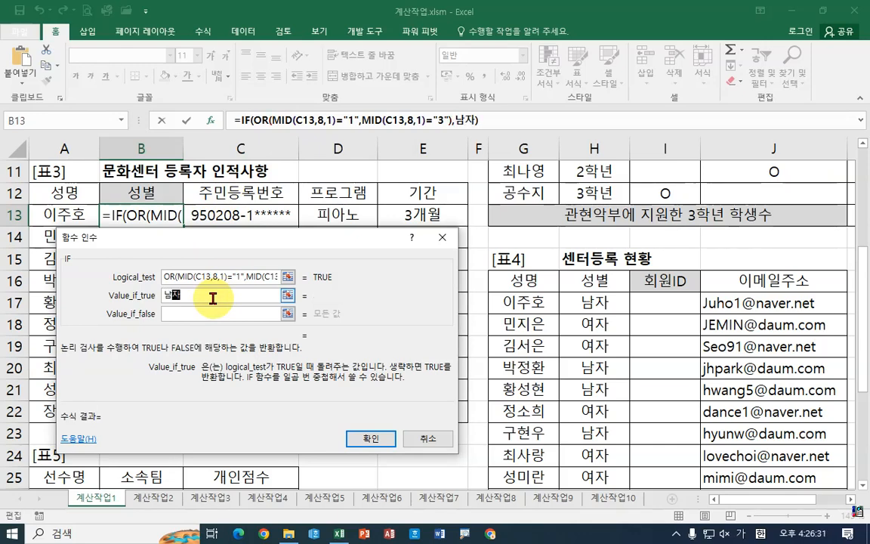
key("Tab")
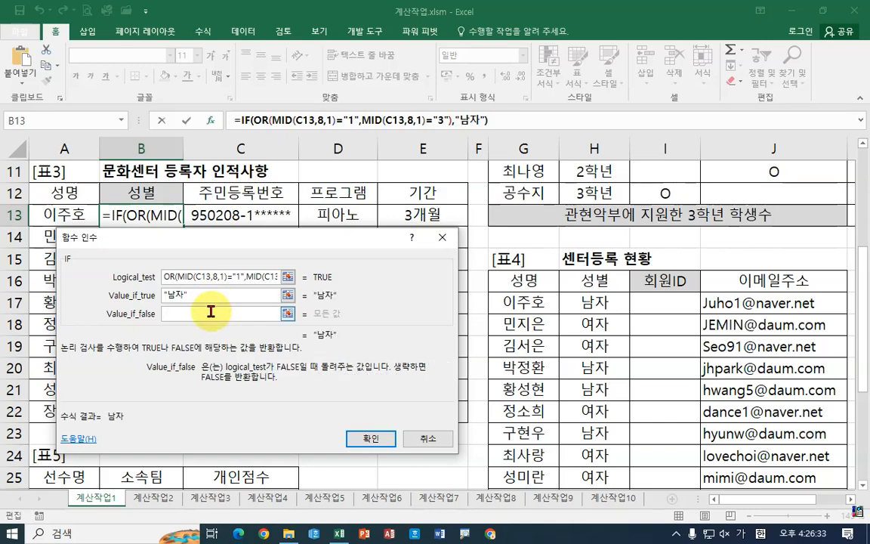
Set the outer IF's value if false to "여자".
type("여자")
left_click(214, 297)
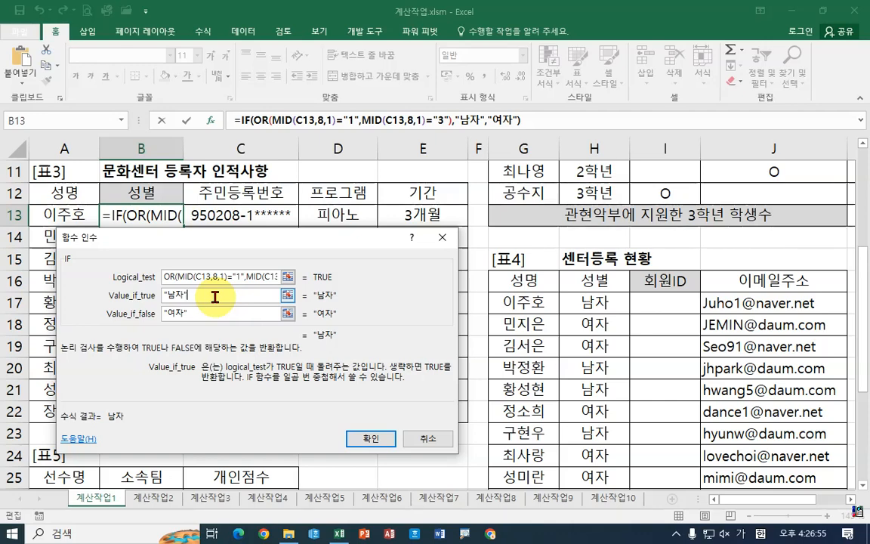
key("Tab")
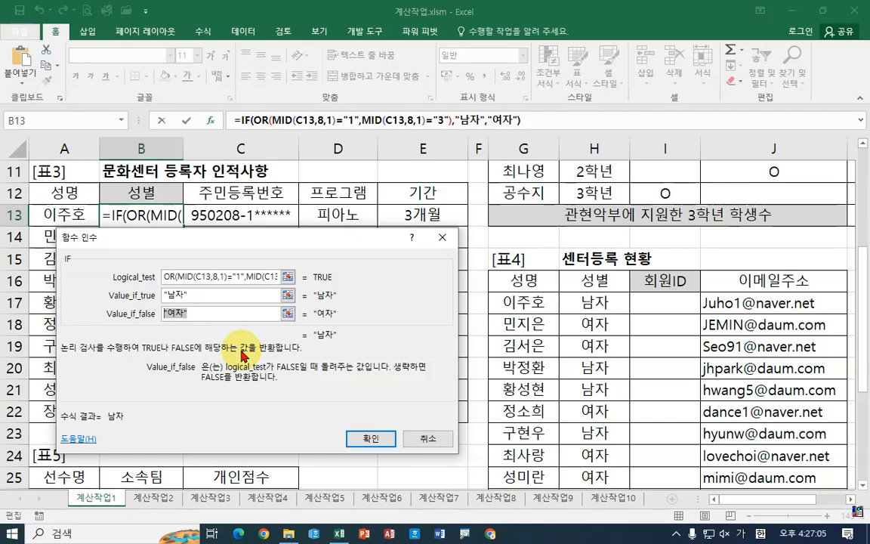
Replace the outer IF's value if false with a nested IF that has an OR function as its logical test.
type("if(")
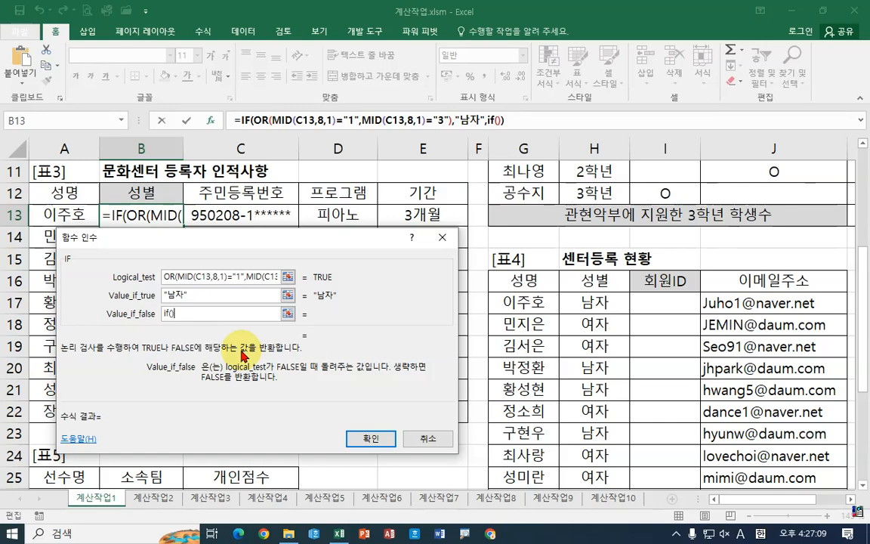
left_click(469, 120)
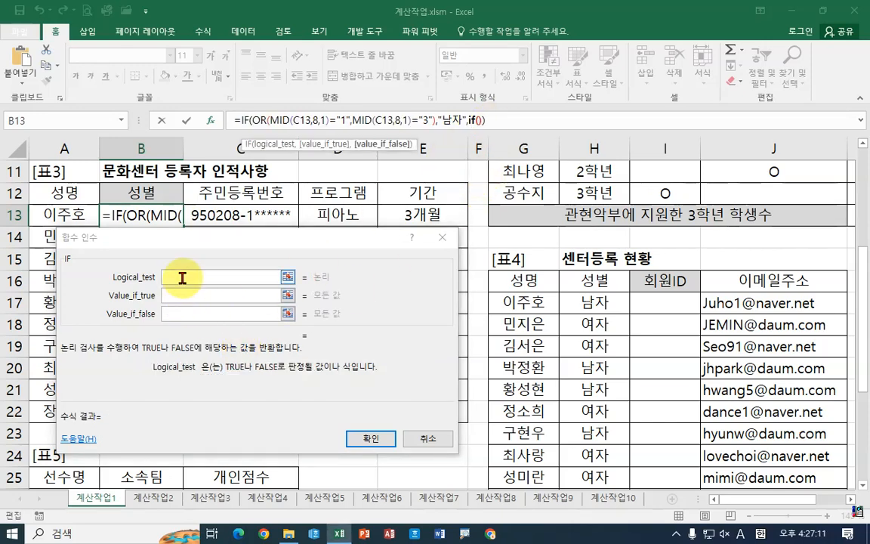
type("or(")
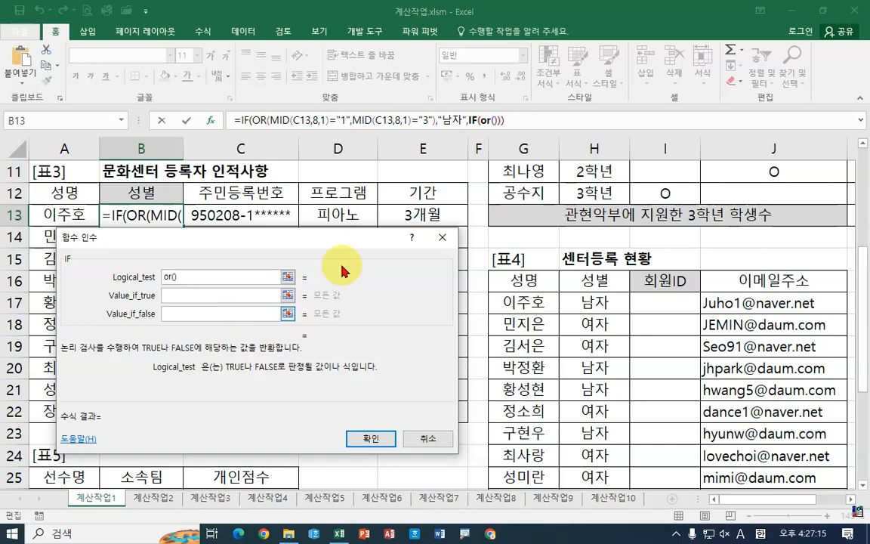
left_click(482, 119)
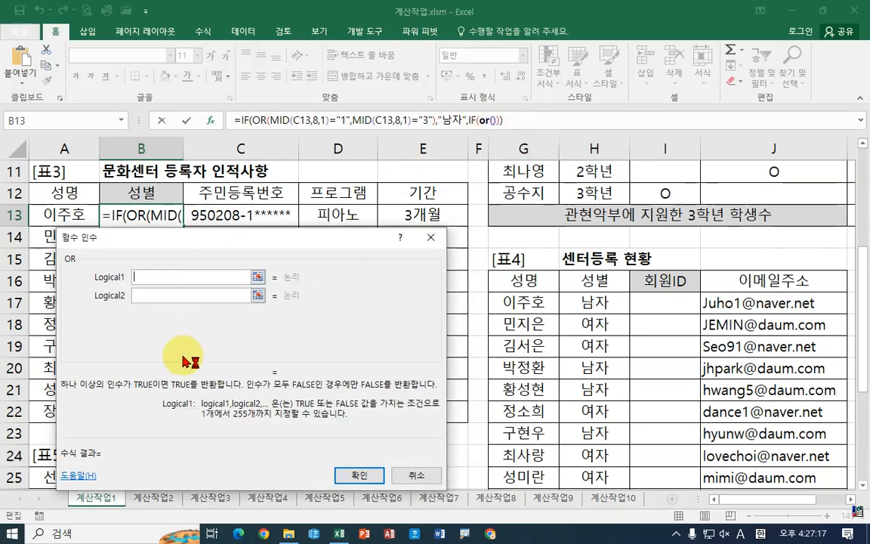
Nest a MID function in the inner OR's first condition, with text C13, start position 8 and 1 character.
type("min")
key("BackSpace")
type("d(")
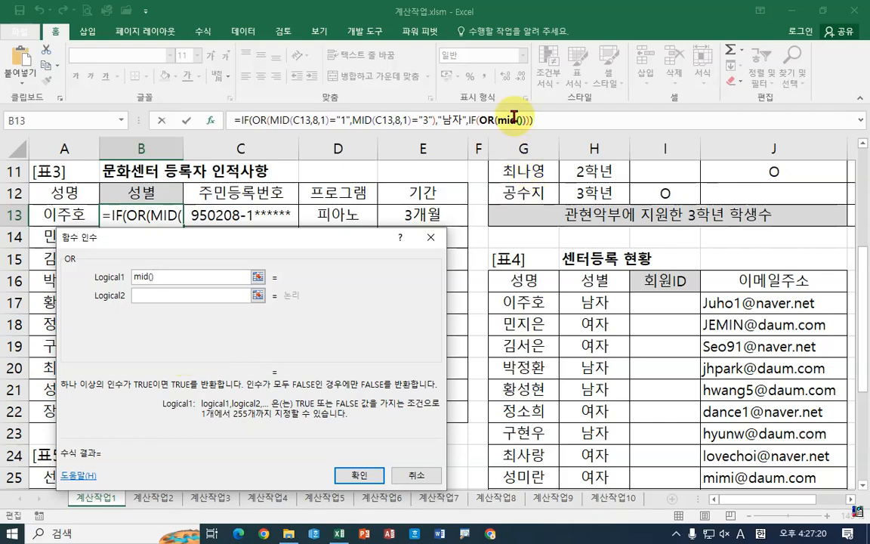
left_click(505, 119)
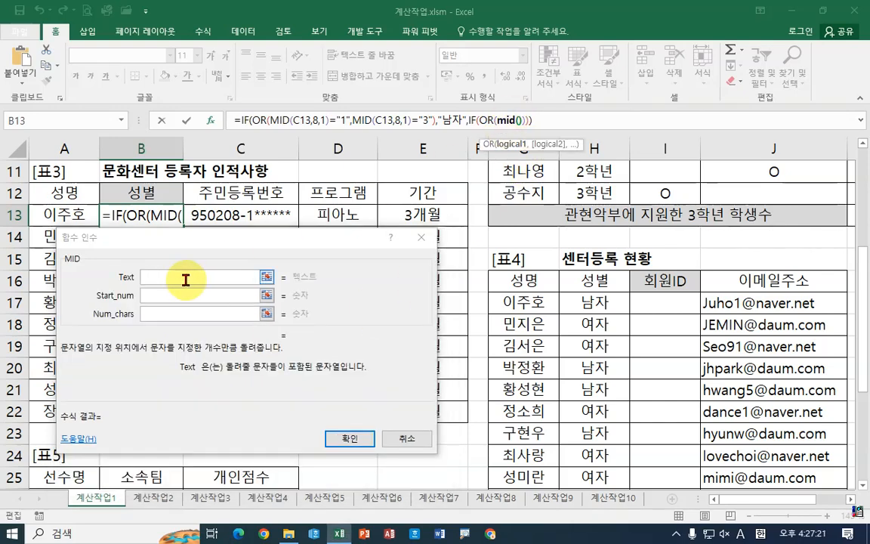
left_click(257, 215)
left_click(157, 296)
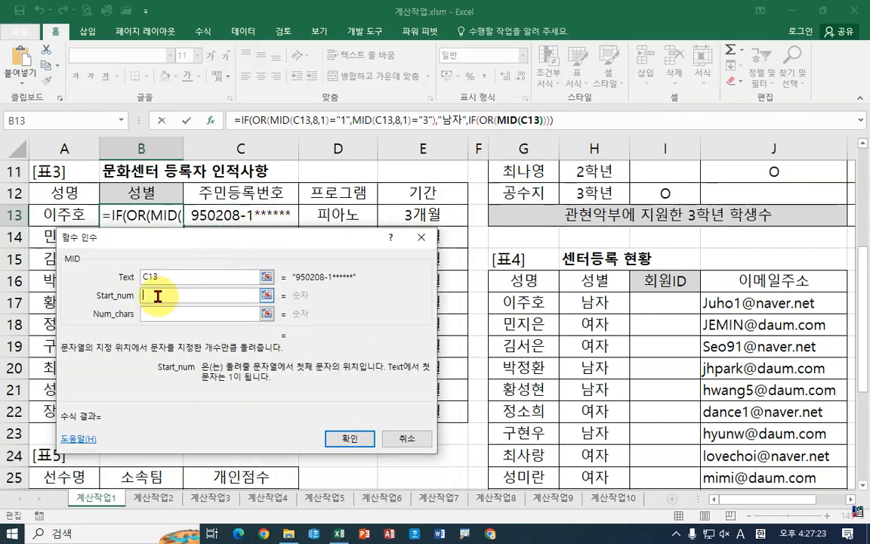
type("8")
left_click(156, 316)
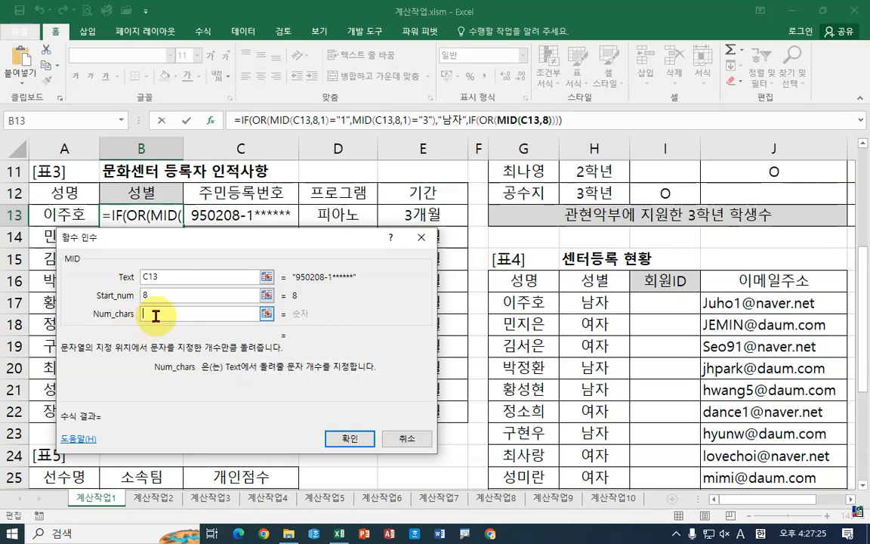
type("1")
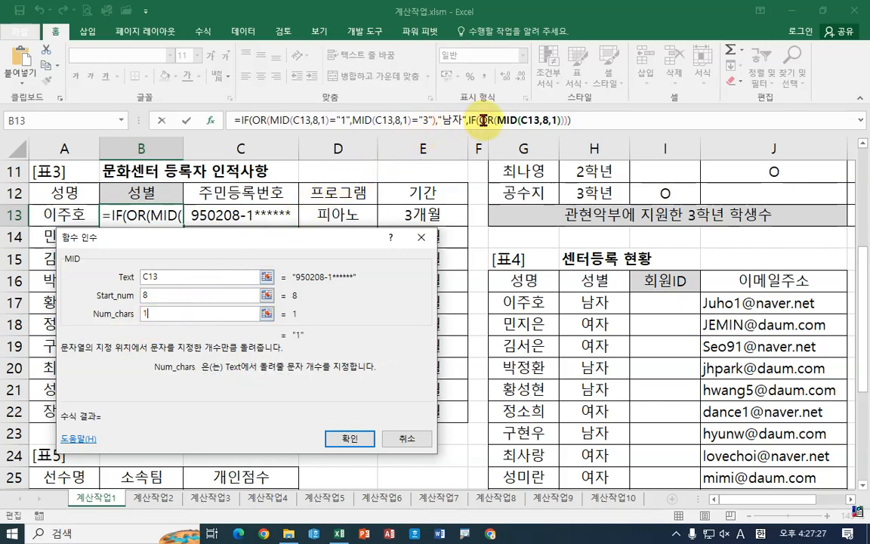
Compare the inner OR's MID result with "2" and add a copied second condition that compares it with "4".
left_click(482, 121)
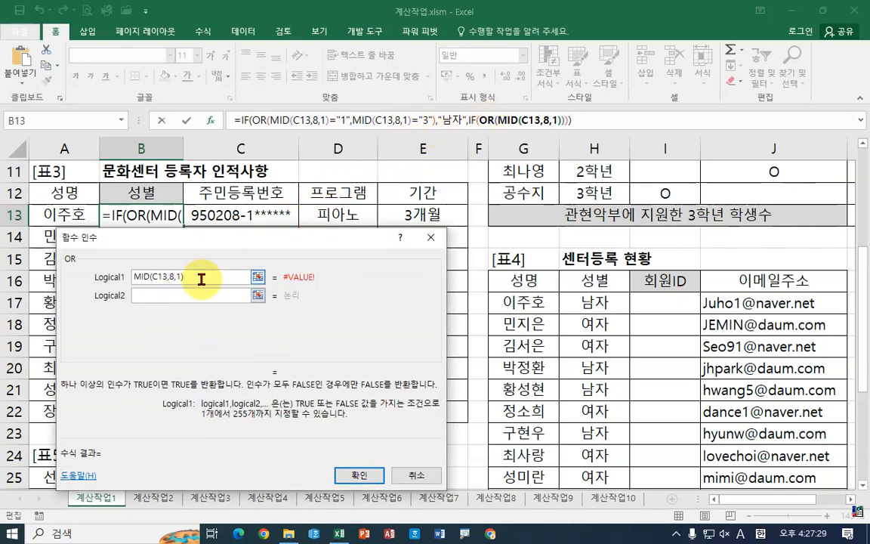
type("=\"2\"")
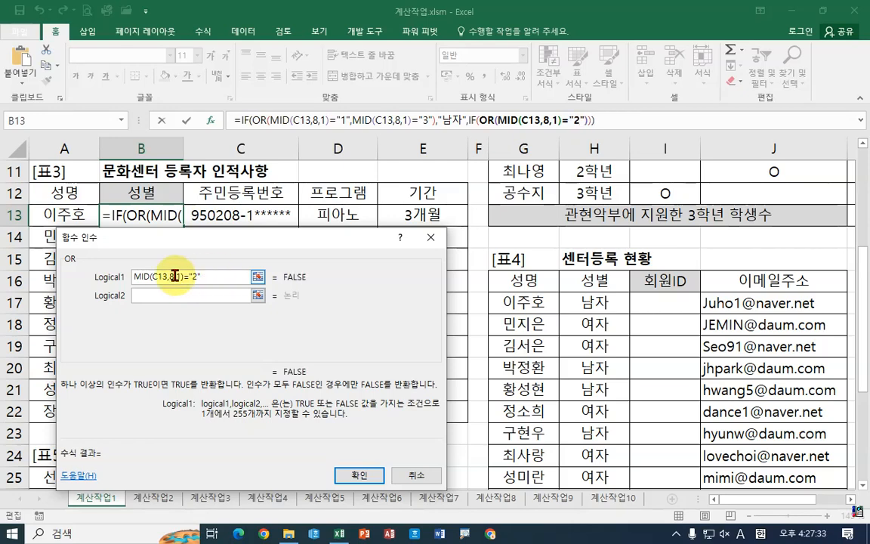
left_click_drag(194, 276, 128, 277)
key("ctrl+c")
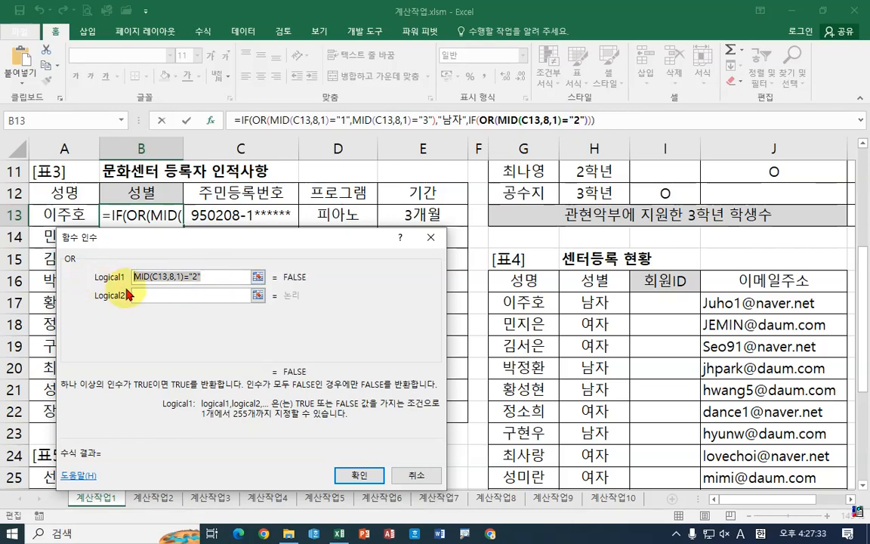
left_click(156, 298)
key("ctrl+v")
left_click(198, 295)
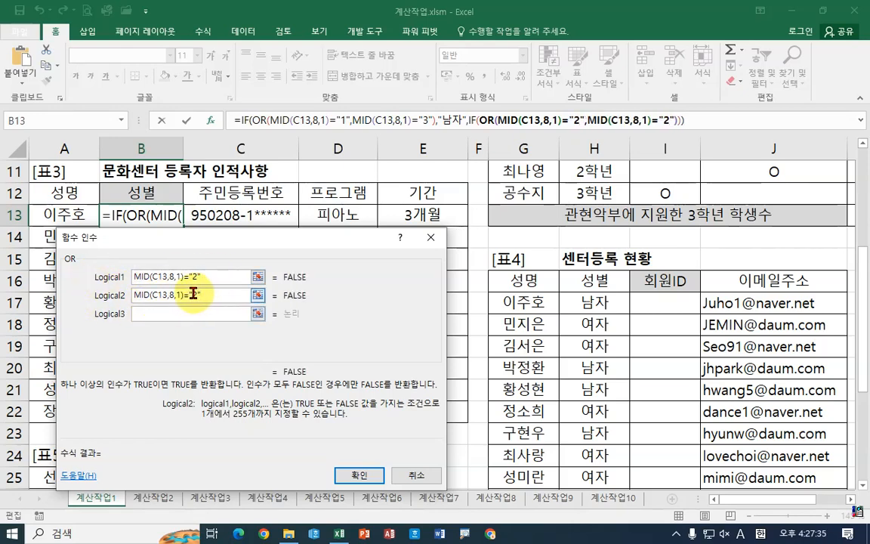
type("4")
key("Delete")
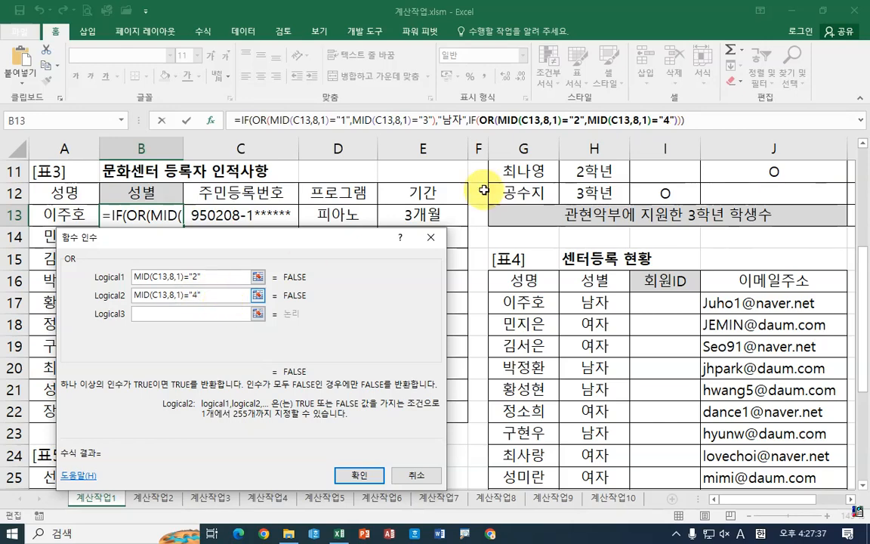
Set the inner IF to return "여자" if true and an empty string "" if false.
left_click(471, 121)
left_click(172, 296)
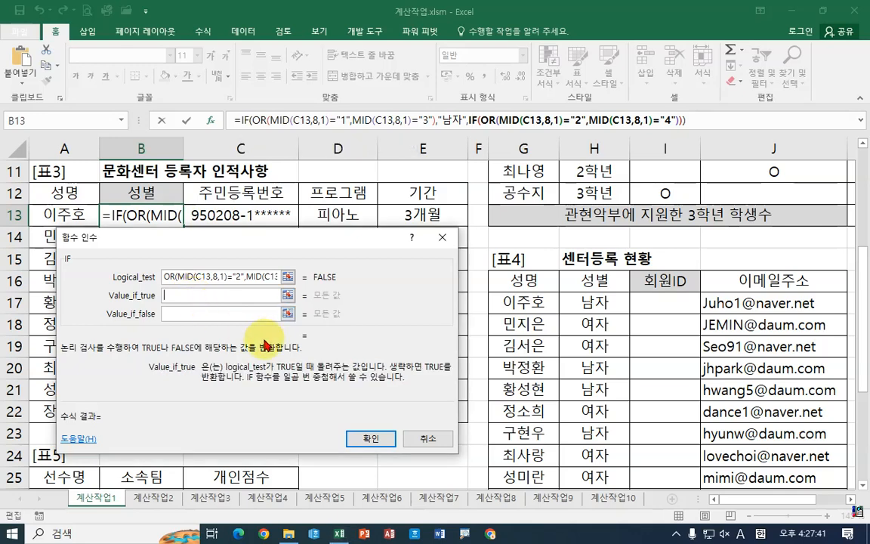
type("여자")
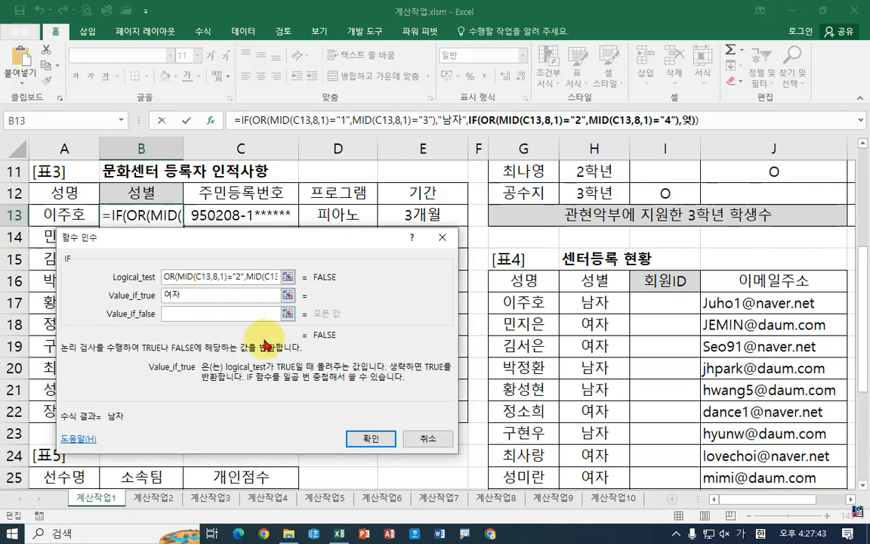
key("Tab")
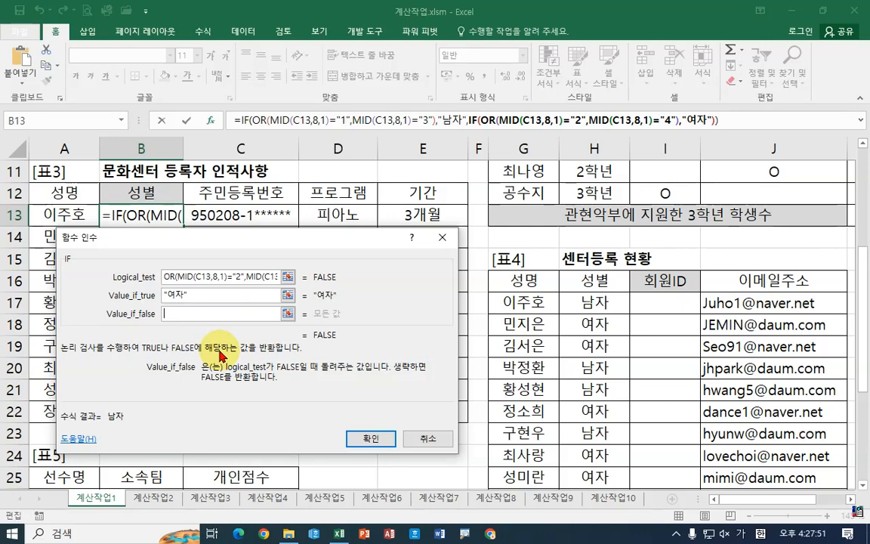
type("\"\"")
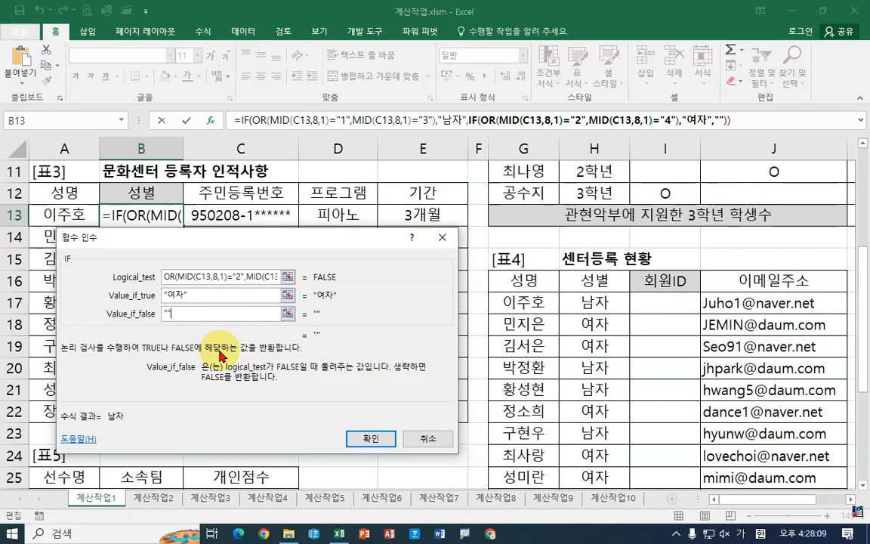
Confirm the nested IF formula in B13 and fill it down the 성별 column to B22.
key("Return")
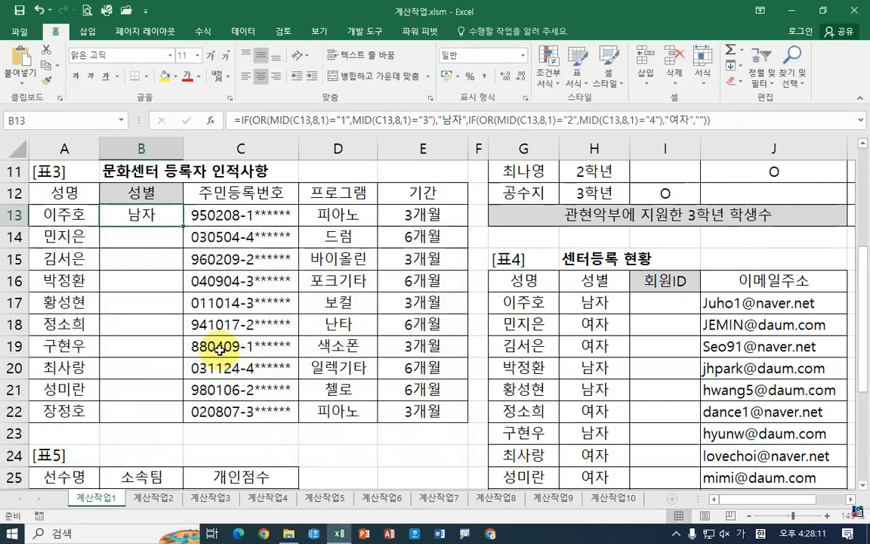
left_click_drag(183, 237, 171, 417)
left_click(170, 215)
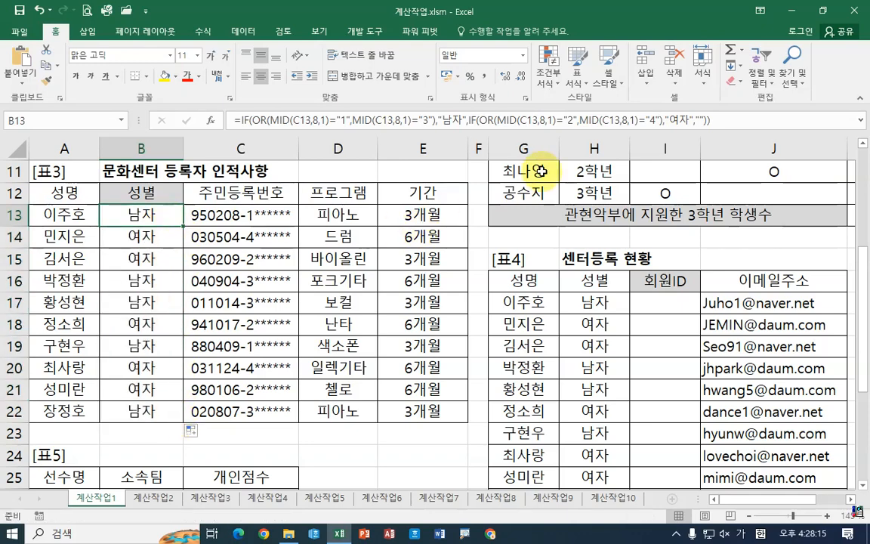
Review how the B13 formula's two OR tests on the MID digit lead to "남자" and "여자".
key("ctrl+2")
left_click_drag(262, 126, 440, 127)
left_click_drag(455, 84, 475, 84)
mouse_move(482, 127)
left_mouse_down()
mouse_move(657, 128)
mouse_move(685, 94)
left_mouse_up()
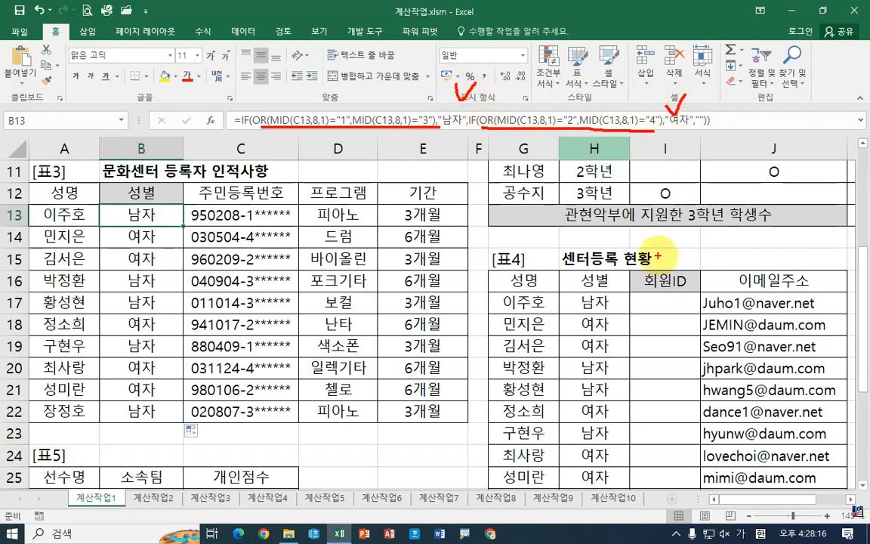
mouse_move(349, 107)
left_mouse_down()
mouse_move(336, 123)
mouse_move(355, 112)
left_mouse_up()
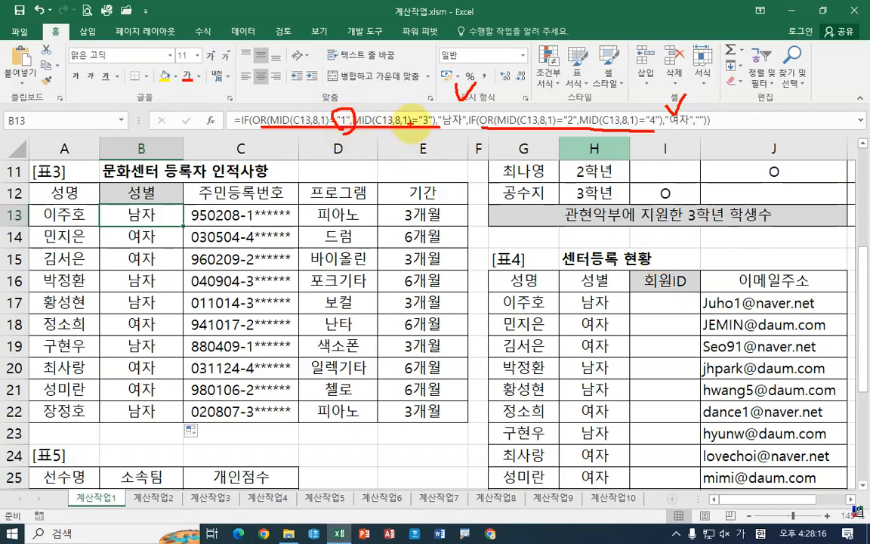
mouse_move(425, 131)
left_mouse_down()
mouse_move(431, 113)
mouse_move(432, 129)
left_mouse_up()
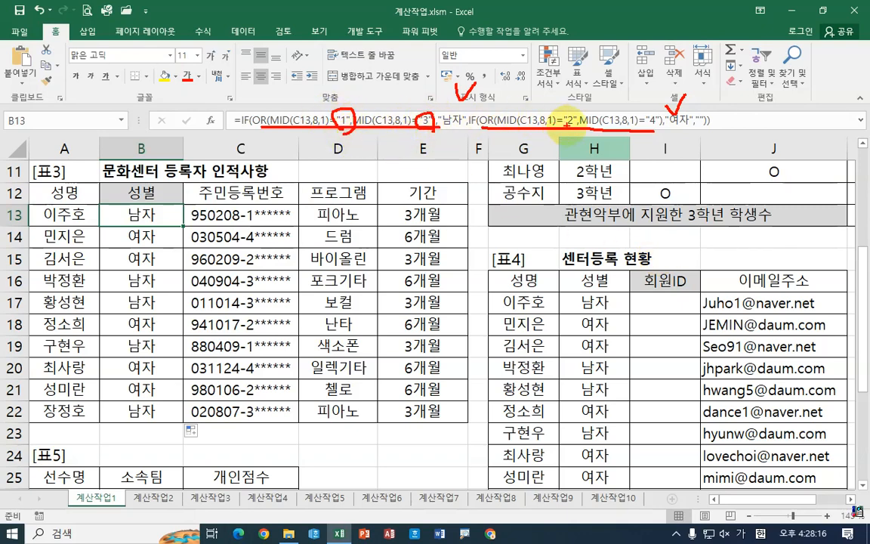
mouse_move(567, 130)
left_mouse_down()
mouse_move(571, 112)
mouse_move(575, 130)
left_mouse_up()
left_click_drag(651, 127, 665, 126)
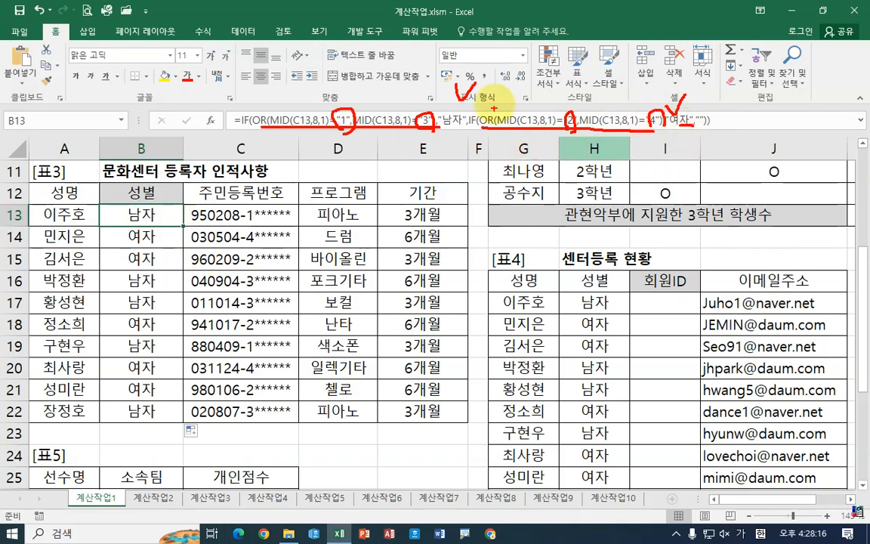
left_click_drag(526, 97, 554, 67)
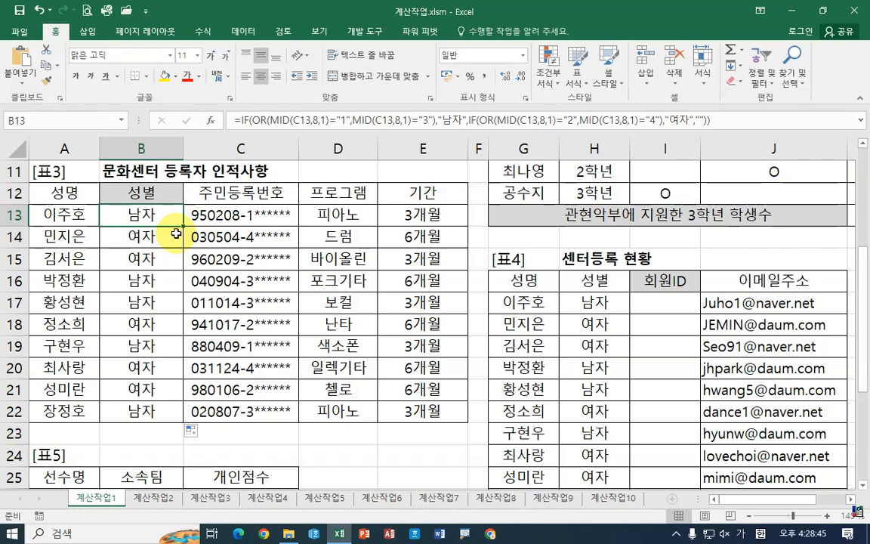
Examine table 4's 회원ID column against the part of each 이메일주소 entry that precedes "@".
left_click(851, 500)
left_click(851, 499)
left_click(851, 499)
left_click(850, 500)
left_click(850, 500)
left_click(851, 500)
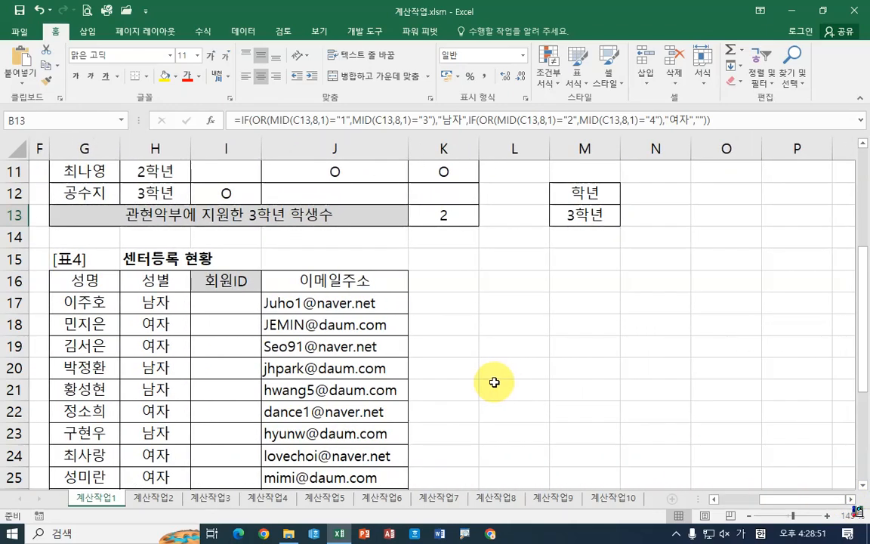
scroll(499, 381, "down", 2)
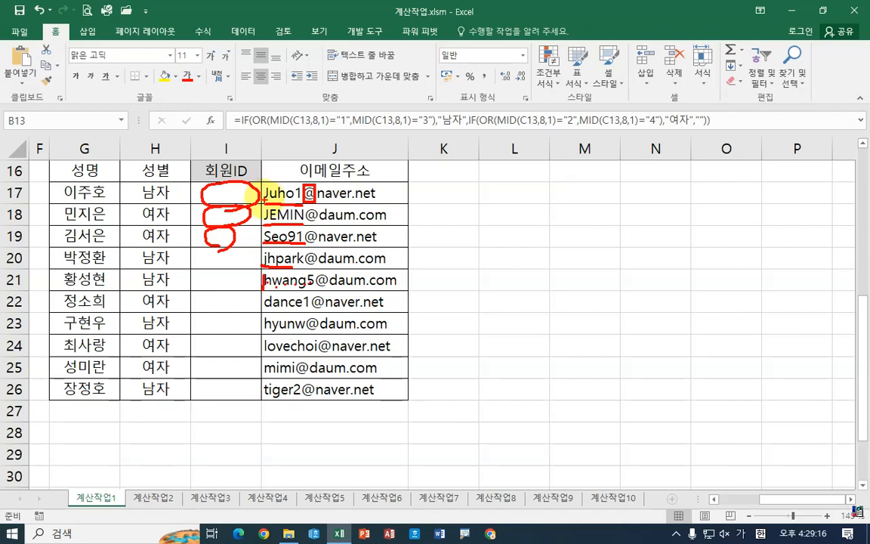
mouse_move(265, 200)
left_mouse_down()
mouse_move(299, 200)
mouse_move(286, 184)
left_mouse_up()
mouse_move(289, 177)
left_mouse_down()
mouse_move(229, 207)
mouse_move(308, 224)
mouse_move(306, 247)
left_mouse_up()
left_click(235, 215)
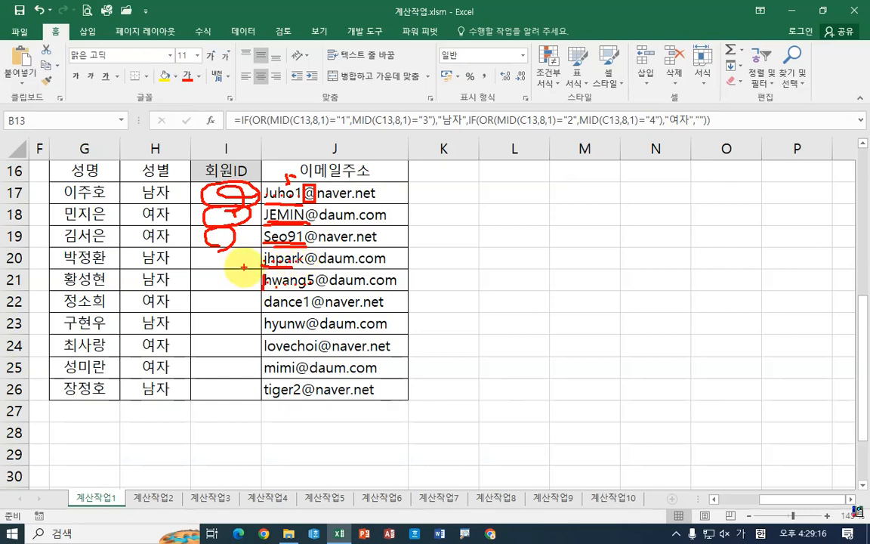
left_click_drag(244, 266, 203, 280)
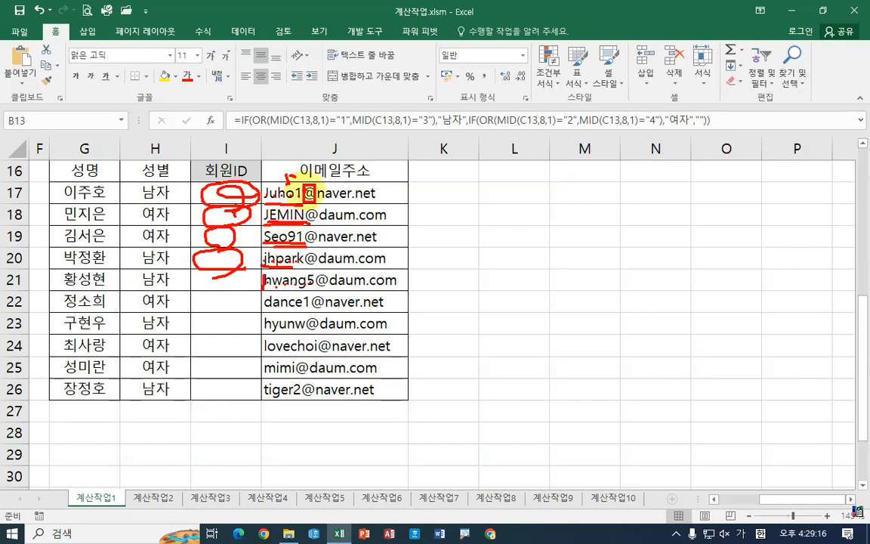
left_click_drag(306, 190, 309, 406)
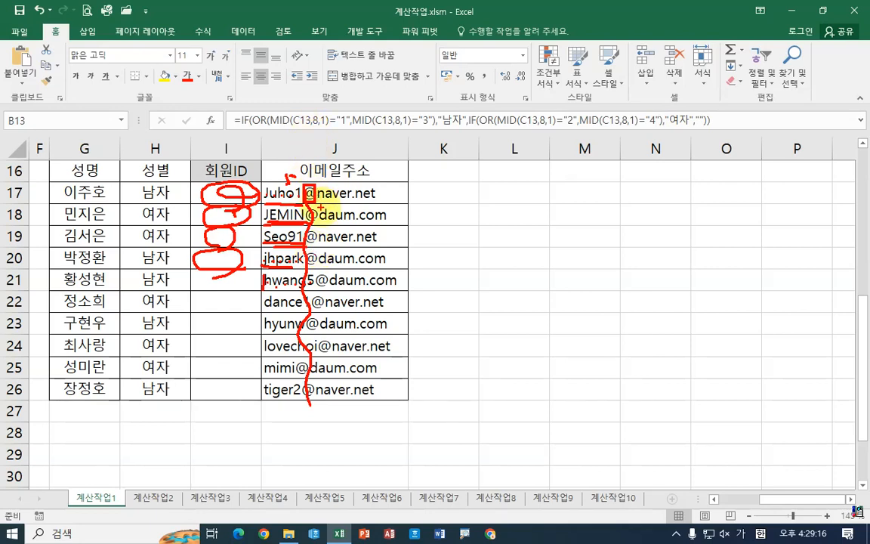
mouse_move(308, 206)
left_mouse_down()
mouse_move(318, 213)
mouse_move(310, 207)
left_mouse_up()
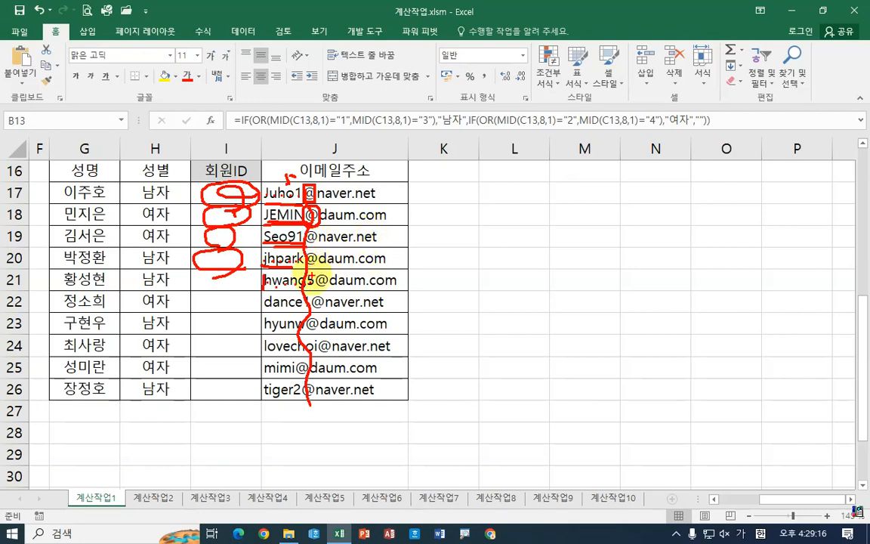
mouse_move(312, 255)
left_mouse_down()
mouse_move(316, 260)
mouse_move(326, 236)
left_mouse_up()
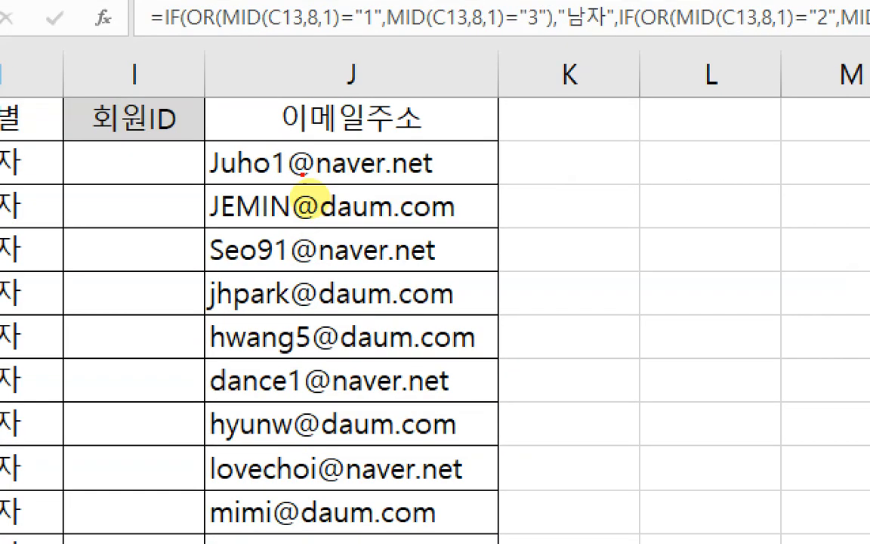
Count the characters up to "@" in the addresses in J17 and J20.
left_click(224, 164)
left_click(239, 164)
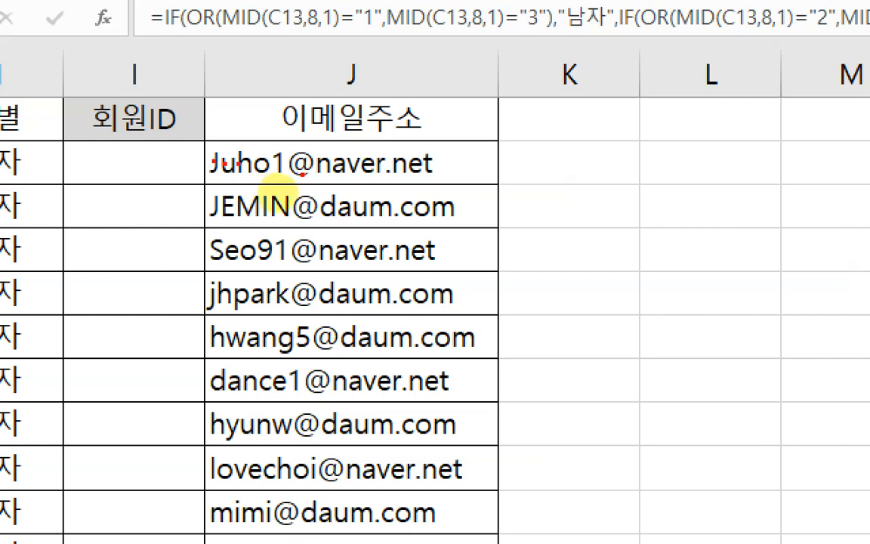
left_click(259, 163)
left_click(279, 160)
left_click(300, 143)
left_click_drag(298, 142, 323, 121)
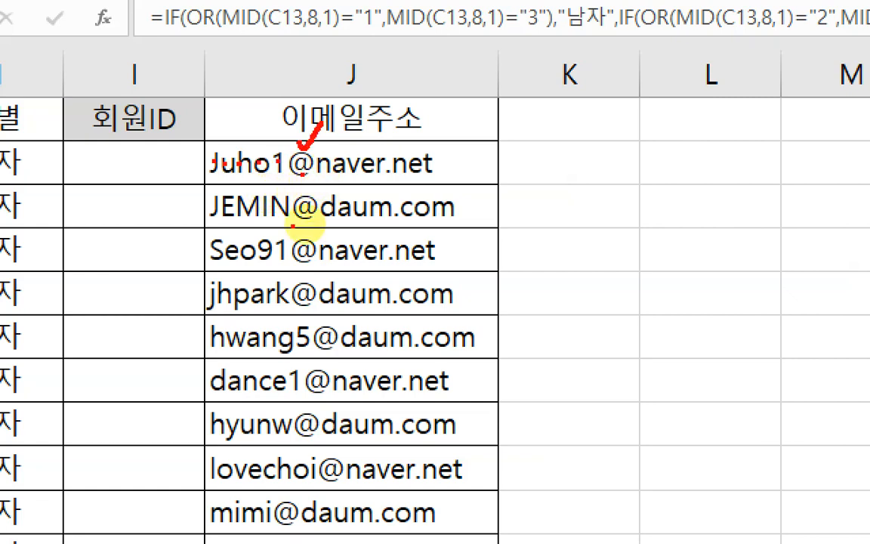
left_click(216, 302)
left_click(239, 299)
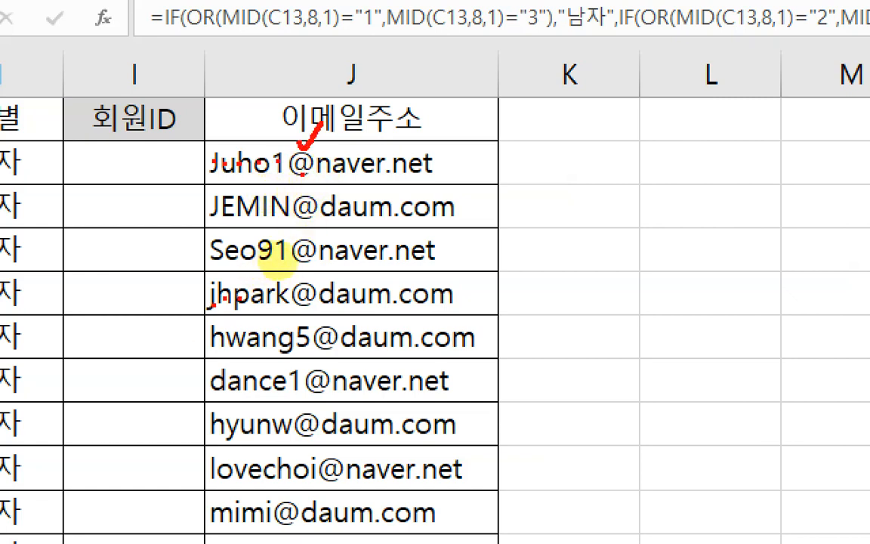
left_click(260, 298)
left_click(276, 298)
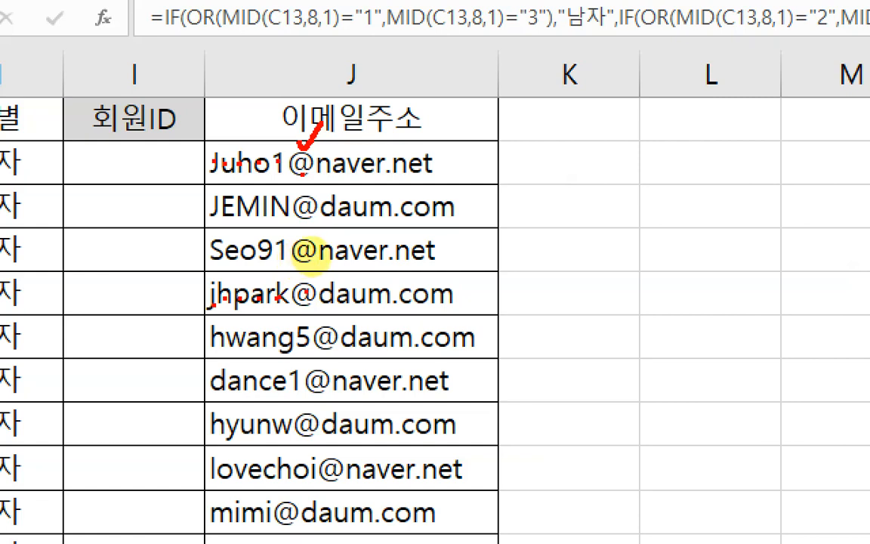
left_click_drag(307, 266, 327, 255)
left_click(298, 350)
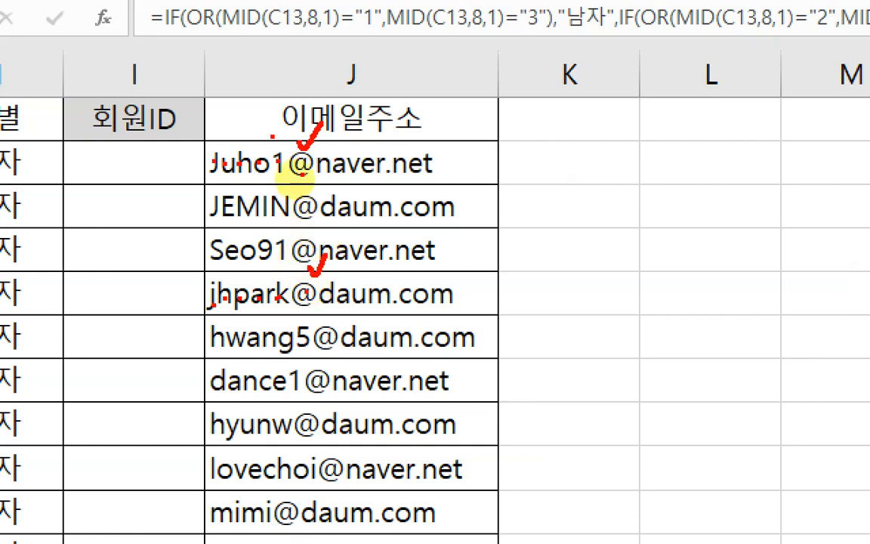
left_click_drag(297, 104, 300, 118)
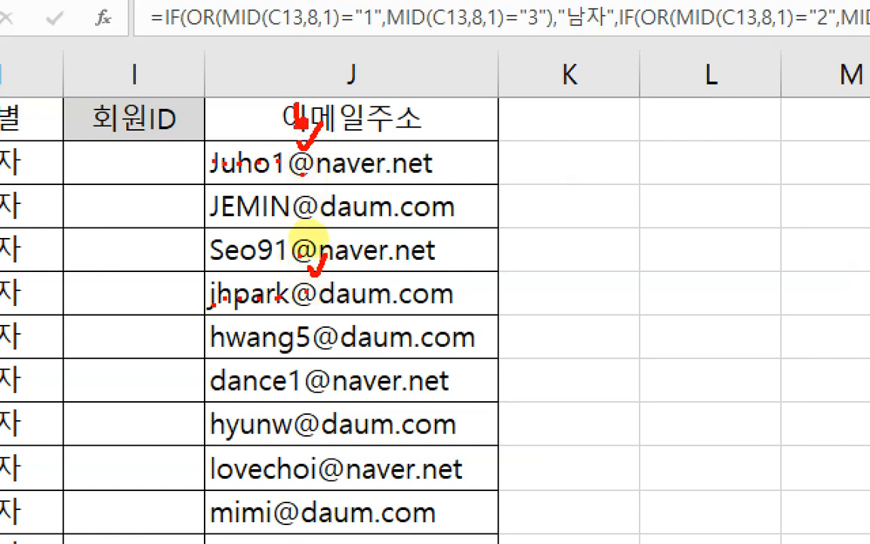
left_click_drag(305, 259, 294, 285)
mouse_move(304, 265)
left_mouse_down()
mouse_move(327, 269)
mouse_move(292, 337)
left_mouse_up()
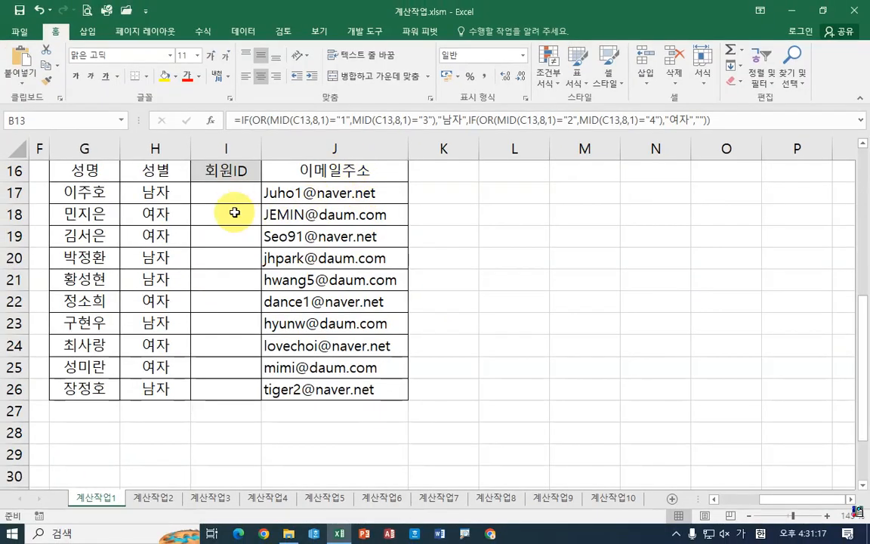
Start a MID function in I17 for the 회원ID and open its function arguments.
left_click(227, 193)
type("=")
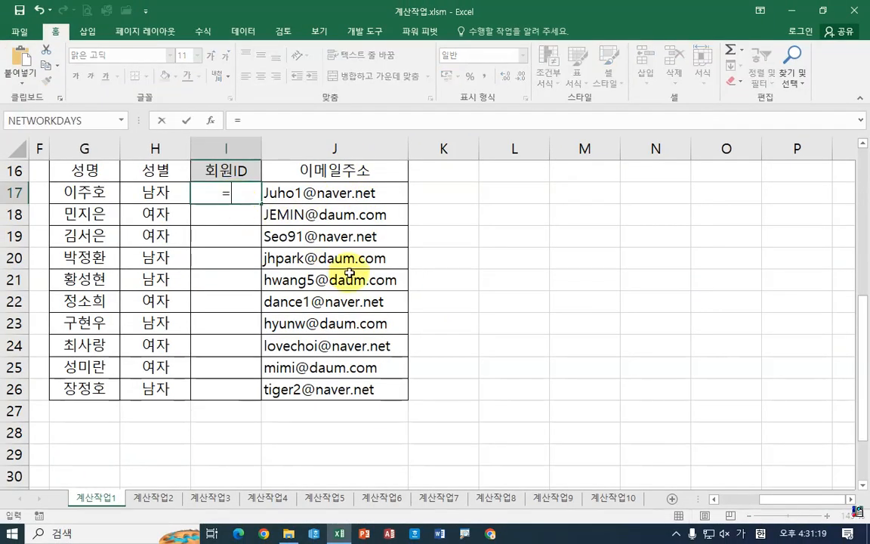
type("ㅡ")
type("mi")
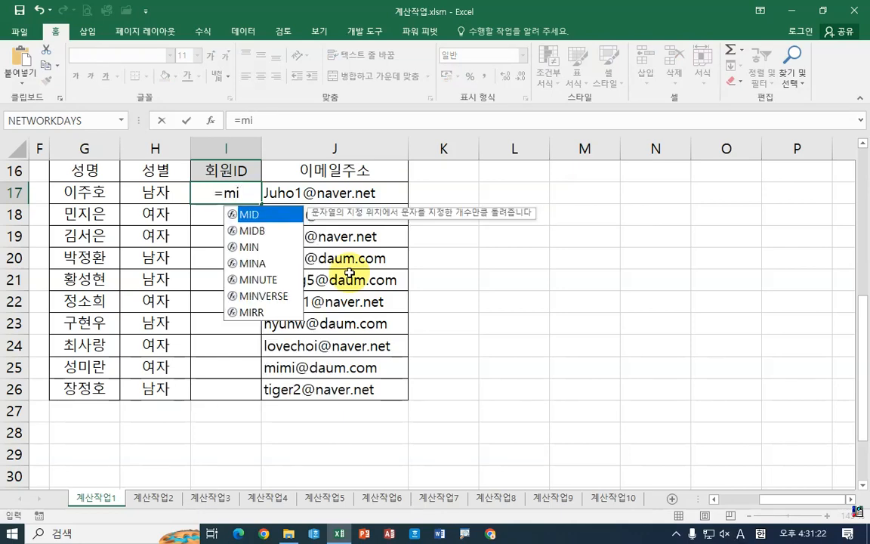
double_click(248, 215)
left_click(211, 121)
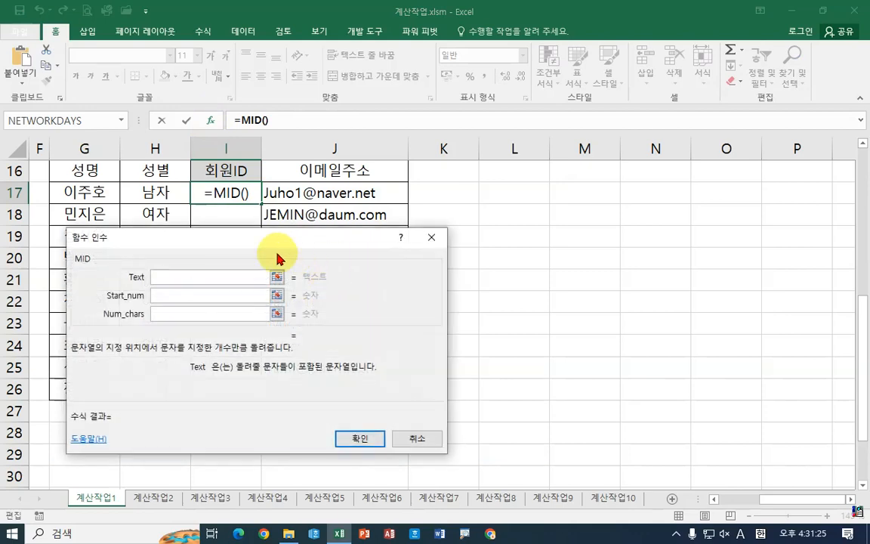
Set the MID function's text to J17 and its start position to 1.
left_click_drag(278, 259, 374, 237)
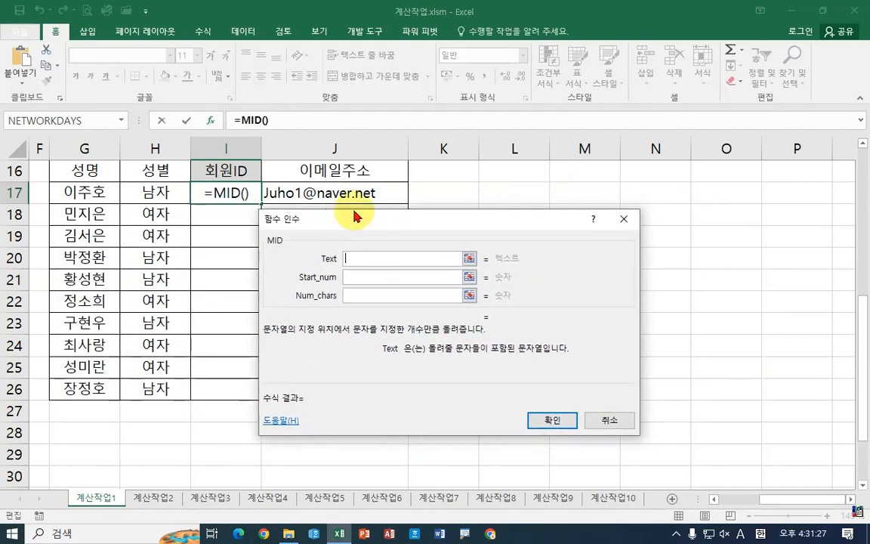
left_click(318, 193)
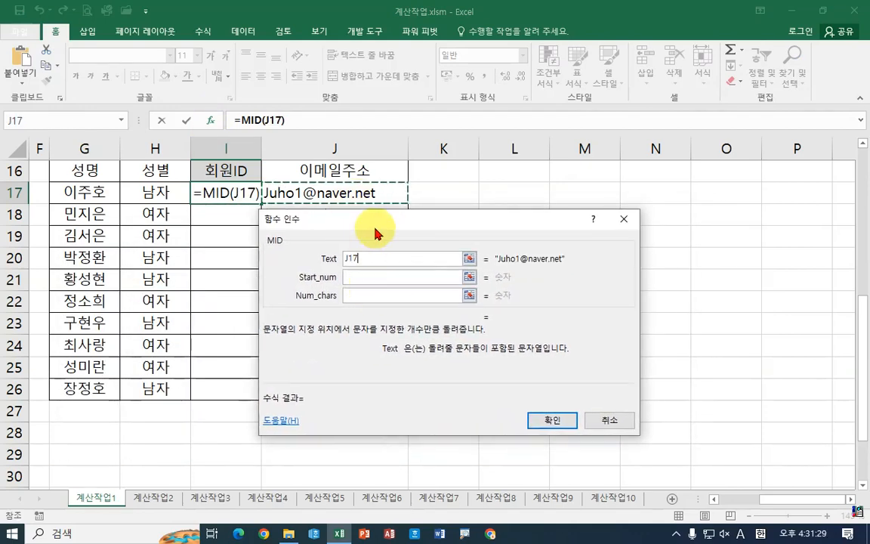
left_click_drag(377, 229, 318, 230)
left_click(308, 277)
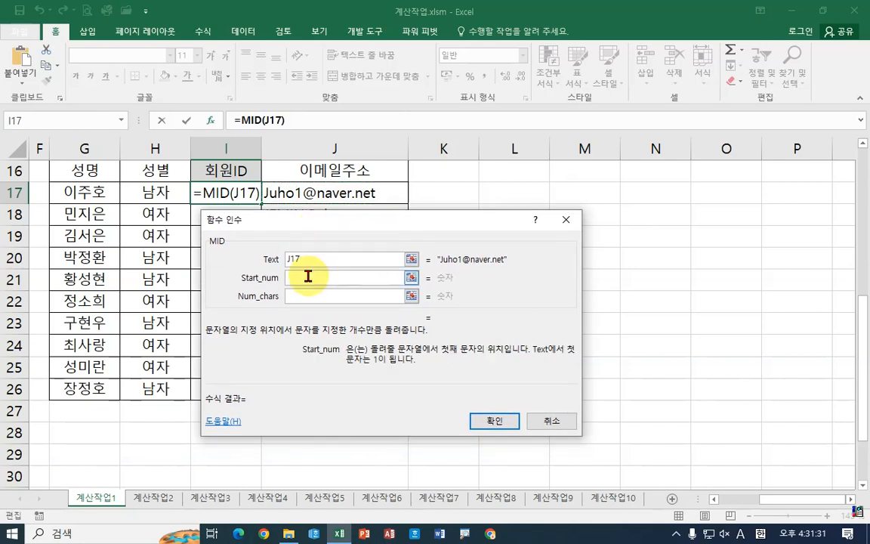
type("1")
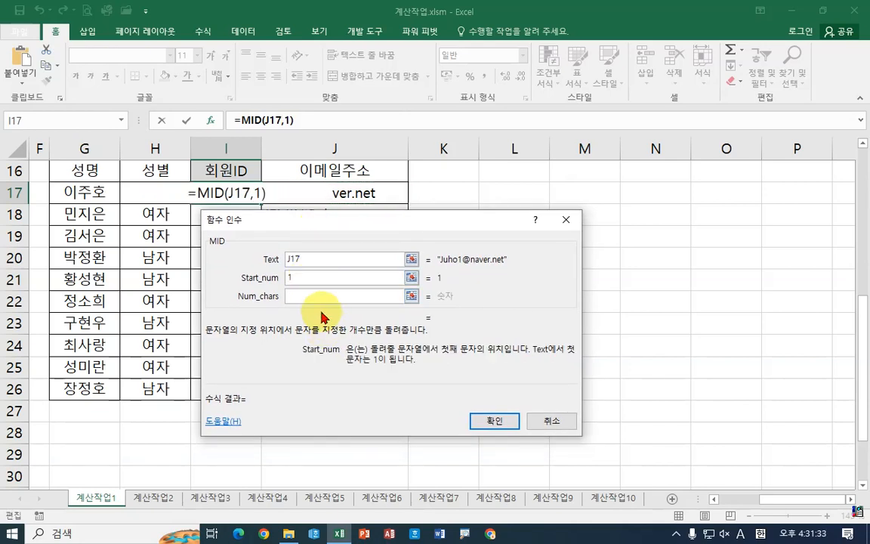
key("Tab")
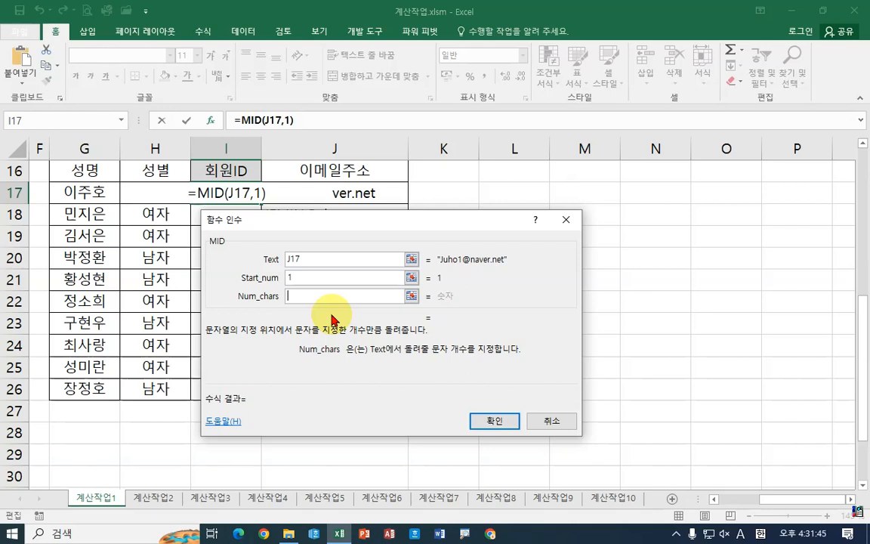
Enter search() as the MID function's Num_chars argument and open the nested SEARCH function's arguments.
type("se")
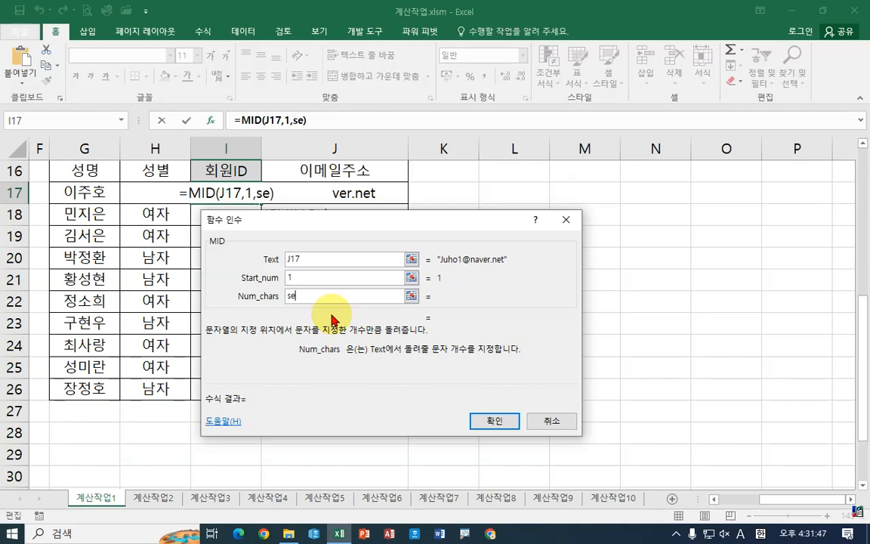
type("arch")
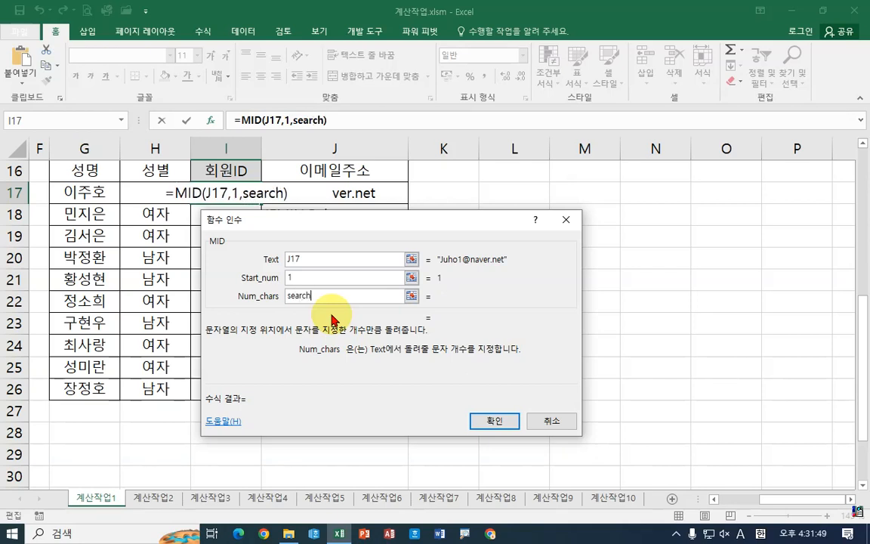
type("()")
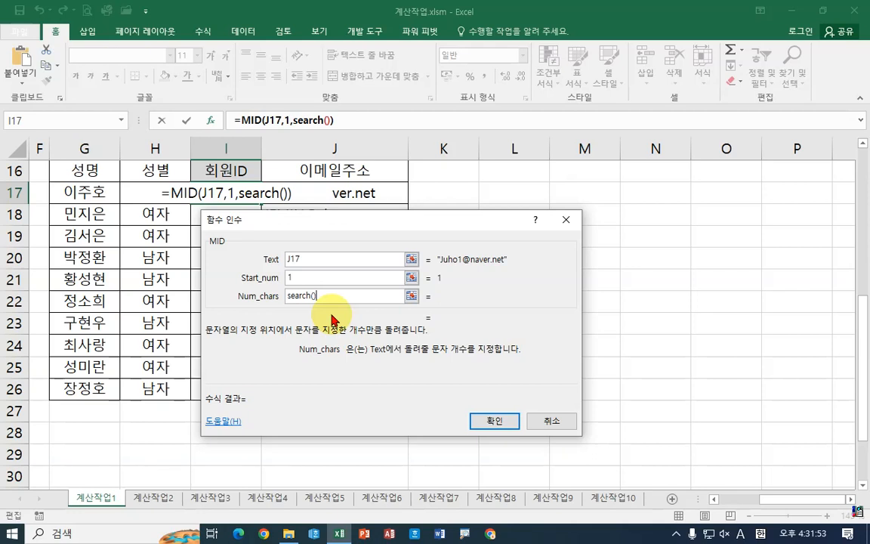
left_click(308, 120)
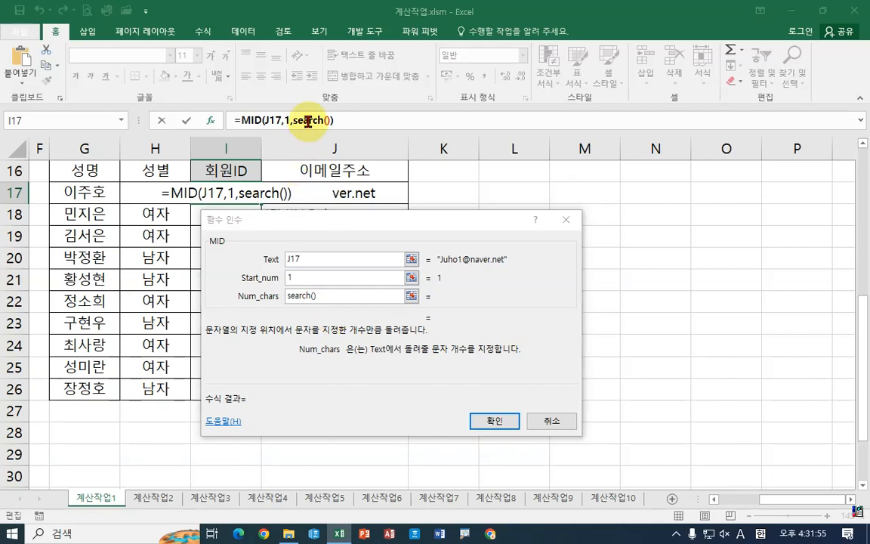
left_click(308, 121)
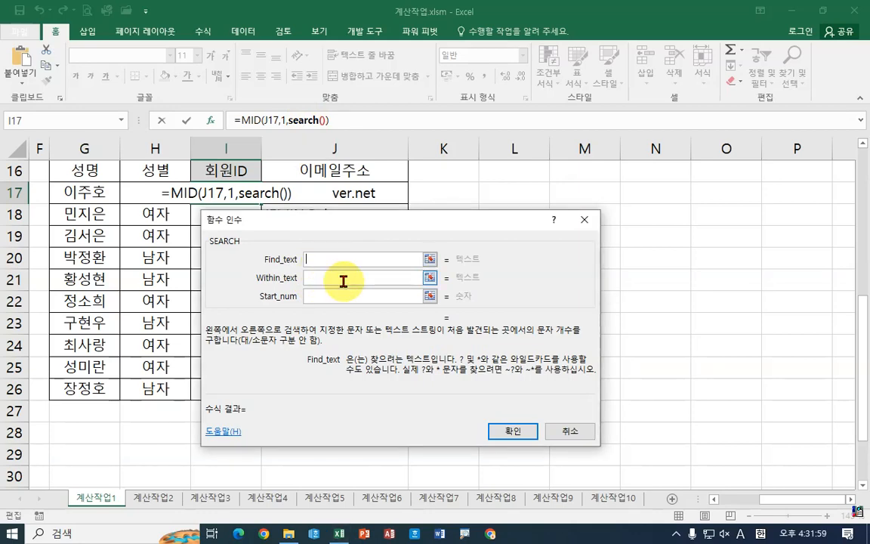
Set SEARCH's Find_text to "@" and its Within_text to J17, leaving Start_num blank.
type("@")
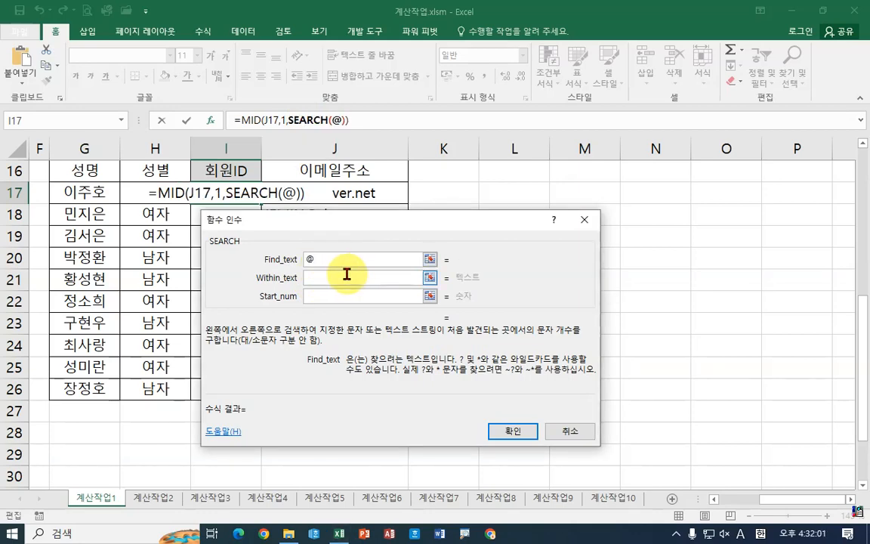
left_click_drag(322, 225, 551, 218)
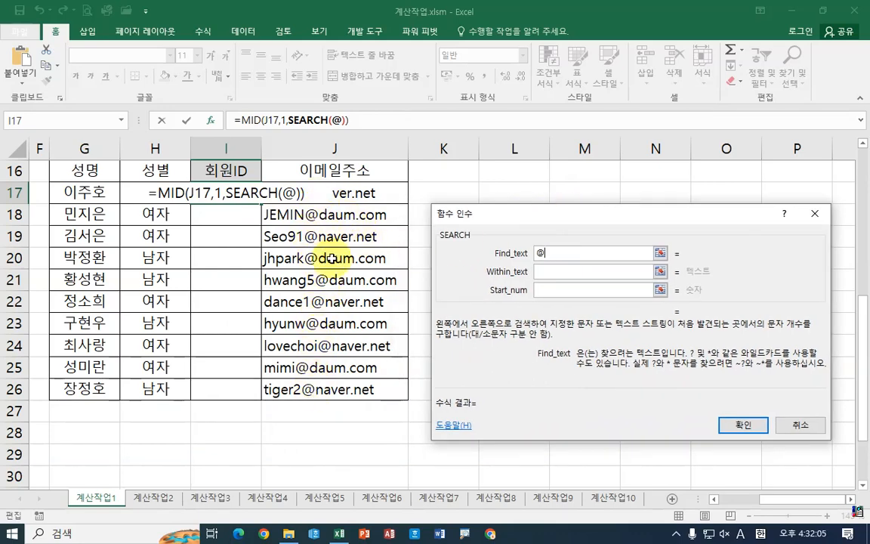
left_click(553, 273)
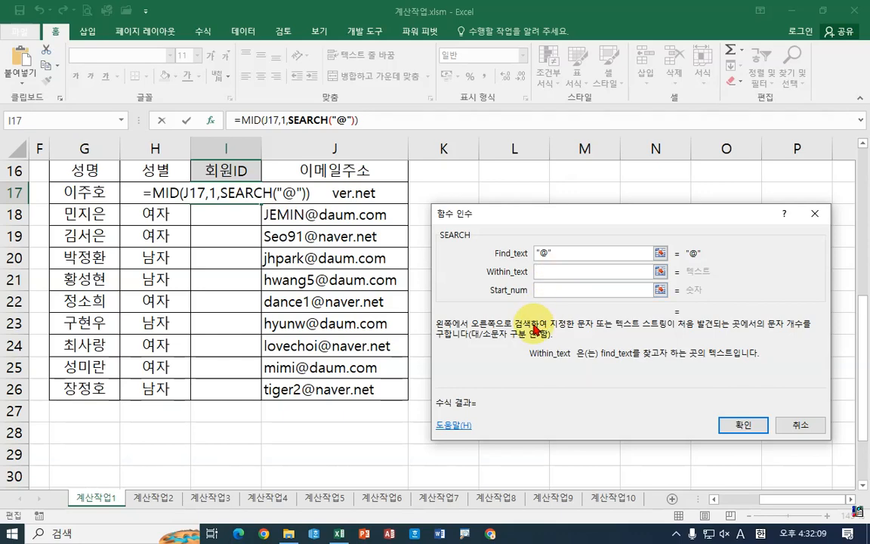
left_click(340, 193)
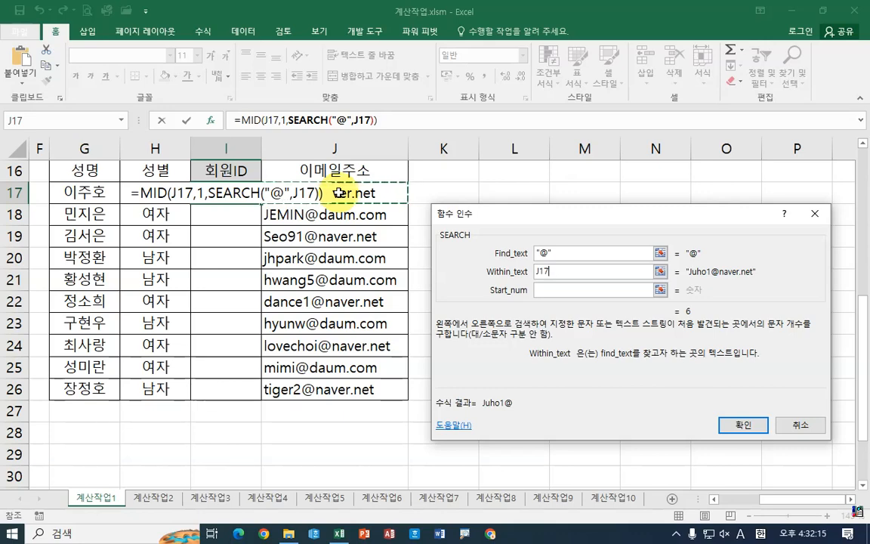
left_click(547, 293)
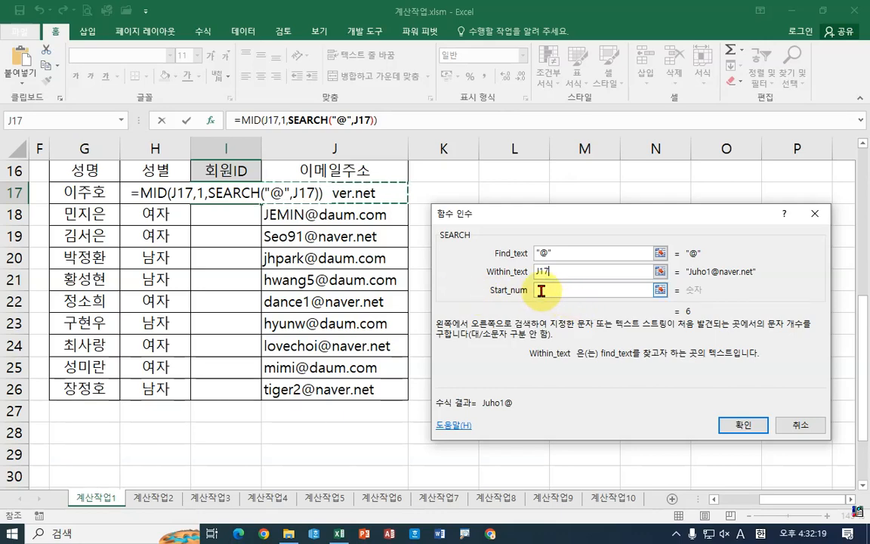
left_click(541, 291)
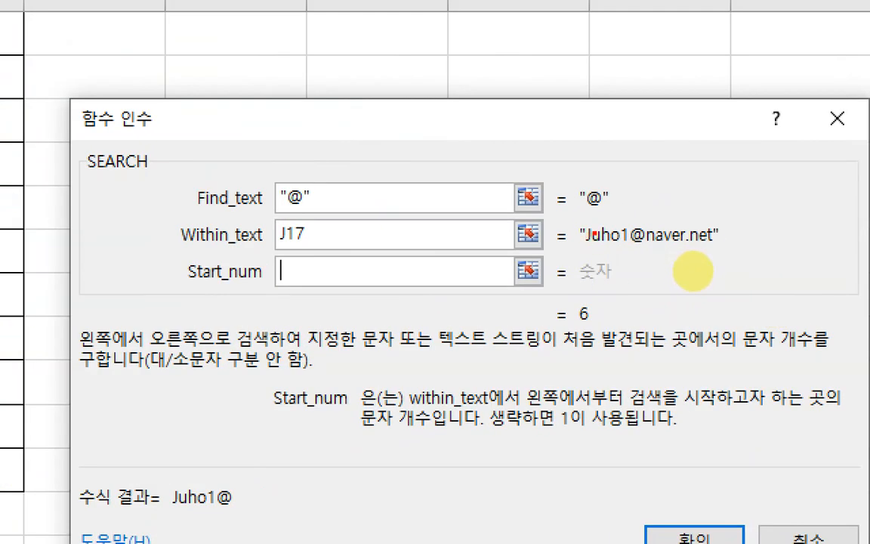
Check the position that SEARCH returns for "@" in J17.
left_click(640, 254)
mouse_move(604, 311)
left_mouse_down()
mouse_move(562, 313)
mouse_move(601, 328)
mouse_move(641, 261)
left_mouse_up()
left_click(648, 313)
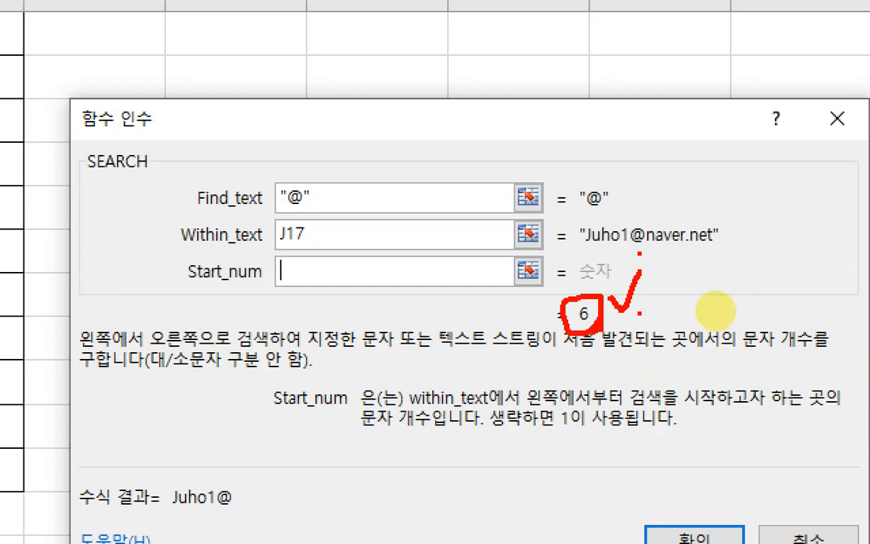
key("Escape")
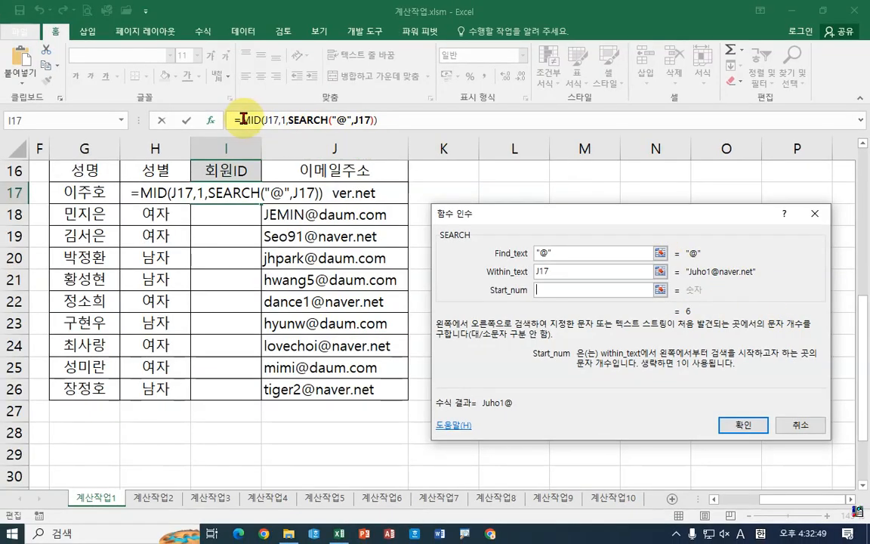
Return to the MID arguments, subtract 1 from the SEARCH-based Num_chars, and fill the I17 formula down to I26.
left_click(249, 121)
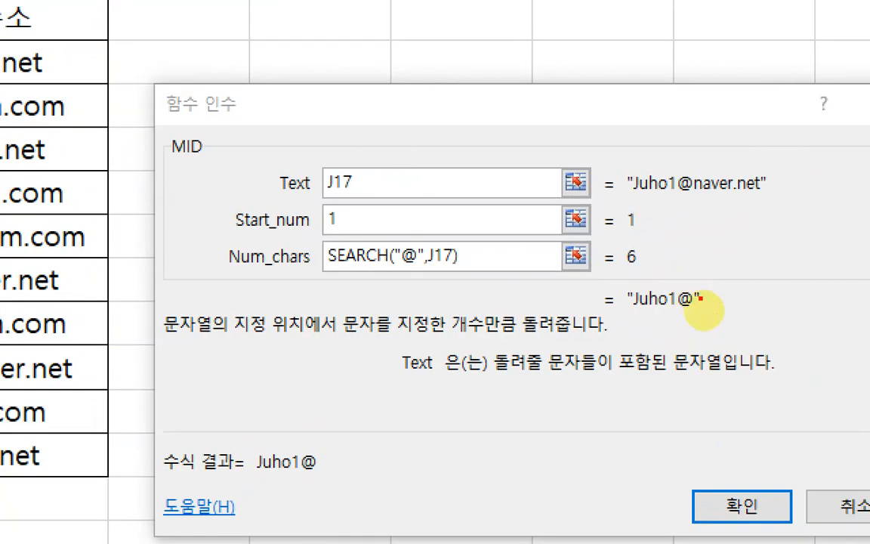
left_click_drag(165, 153, 229, 153)
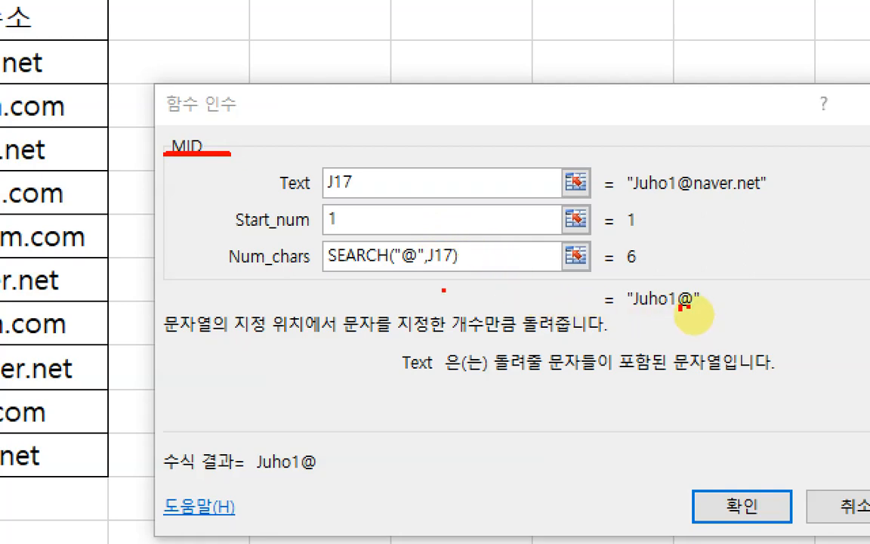
left_click_drag(689, 308, 707, 309)
key("Escape")
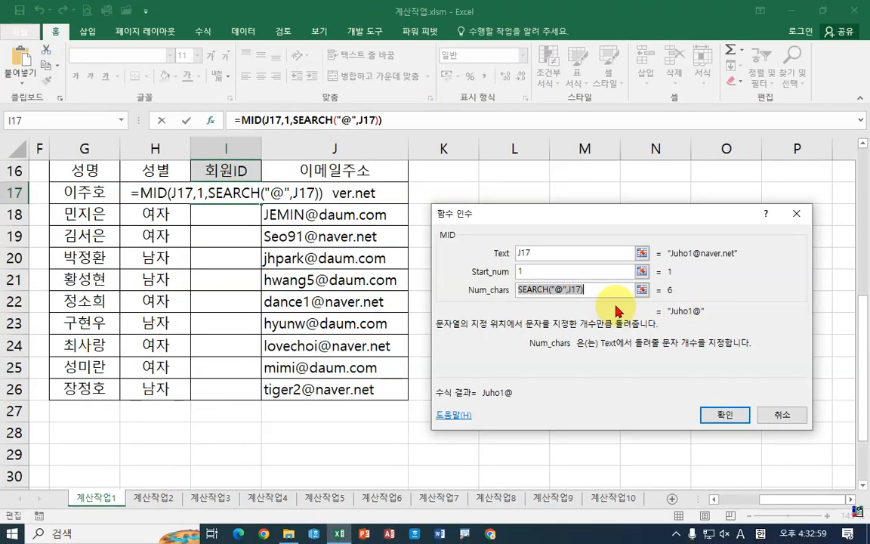
left_click(612, 291)
type("-1")
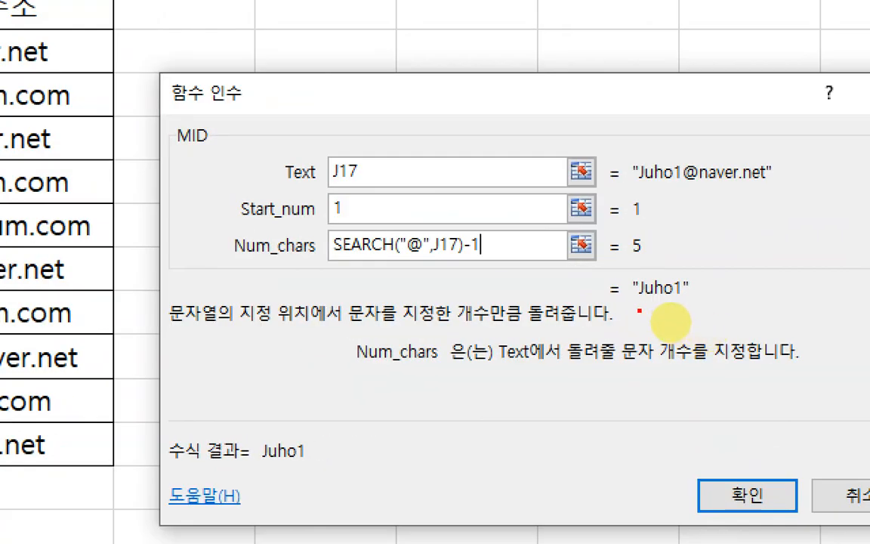
left_click_drag(671, 321, 716, 320)
left_click_drag(320, 266, 503, 264)
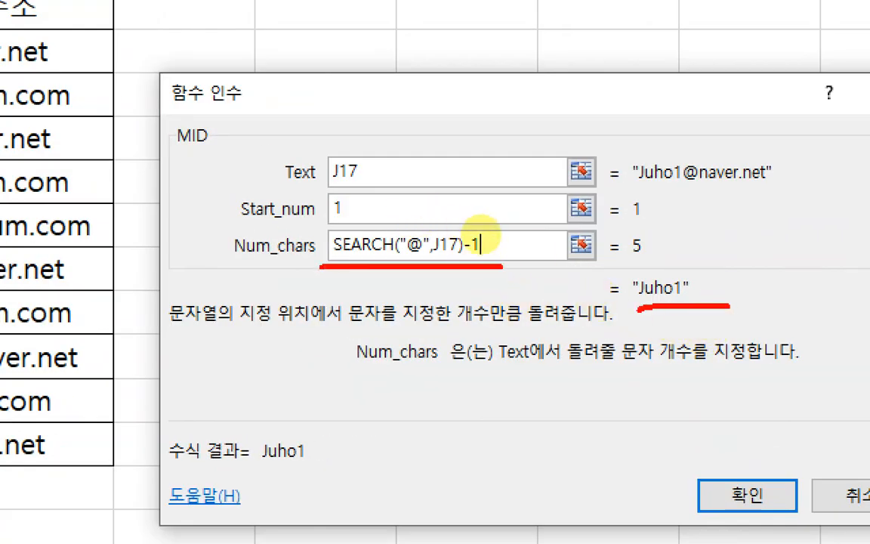
left_click_drag(240, 142, 266, 148)
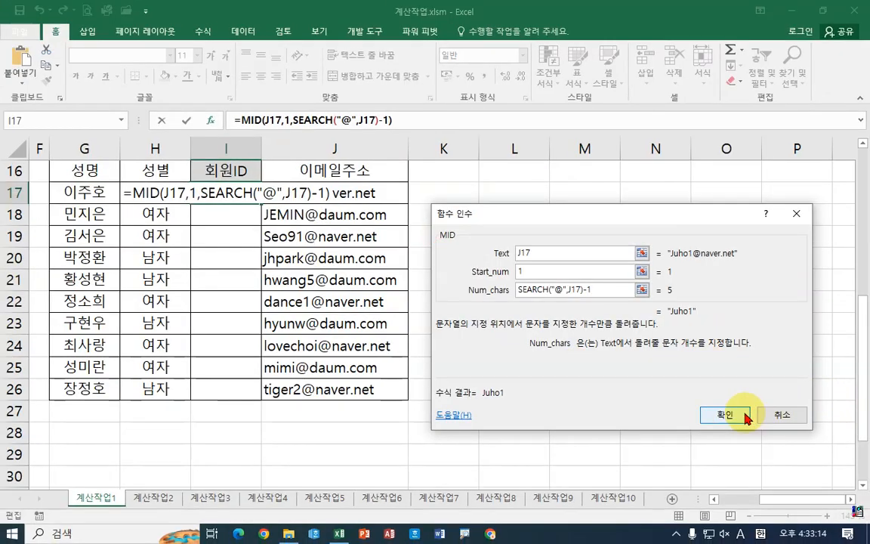
left_click(747, 495)
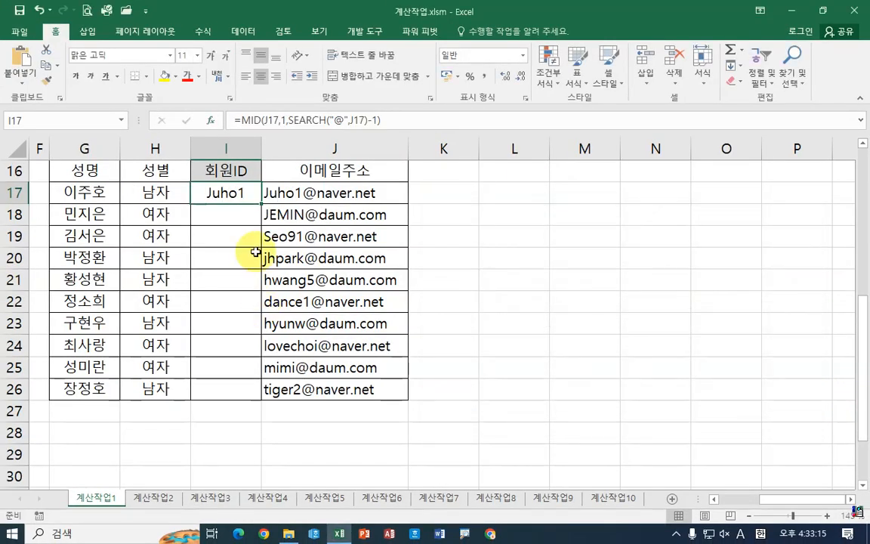
left_click_drag(259, 203, 253, 390)
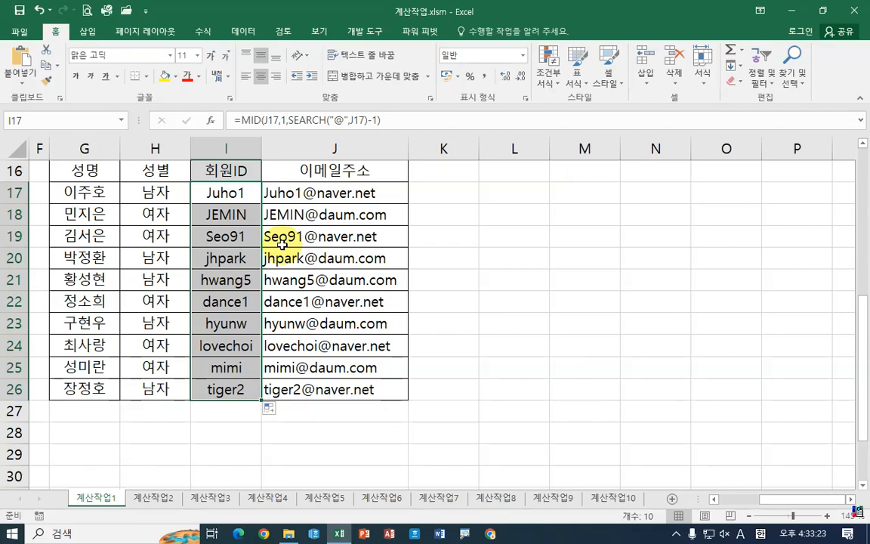
Review the arguments of MID and its nested SEARCH in the I17 formula, and close the function arguments.
left_click(229, 191)
left_click(254, 120)
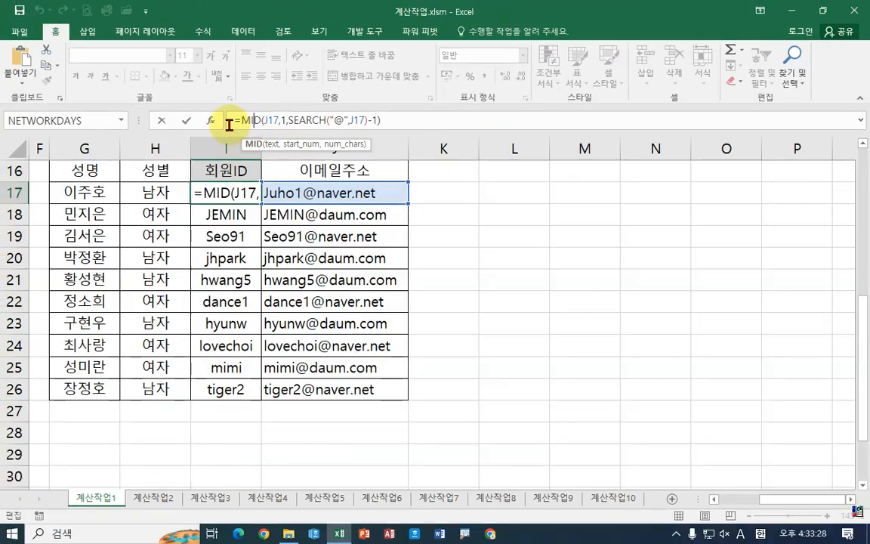
left_click(211, 120)
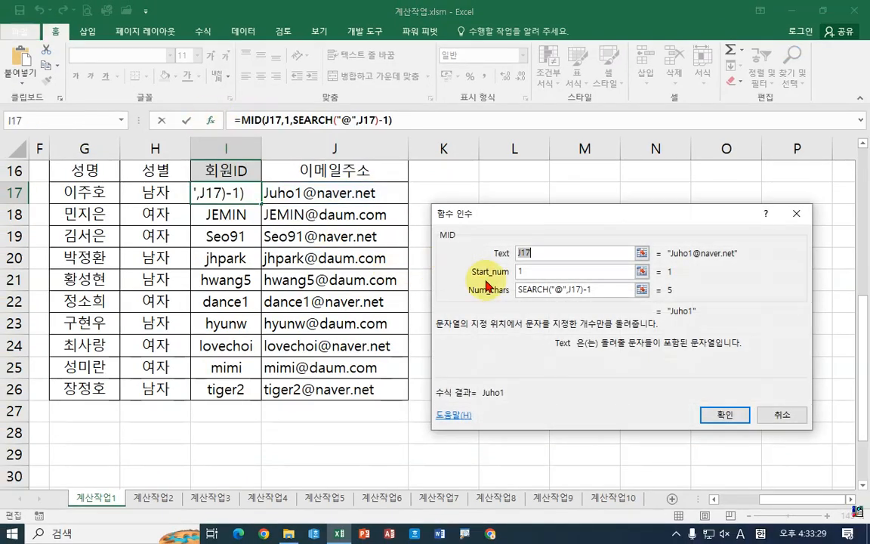
left_click(307, 120)
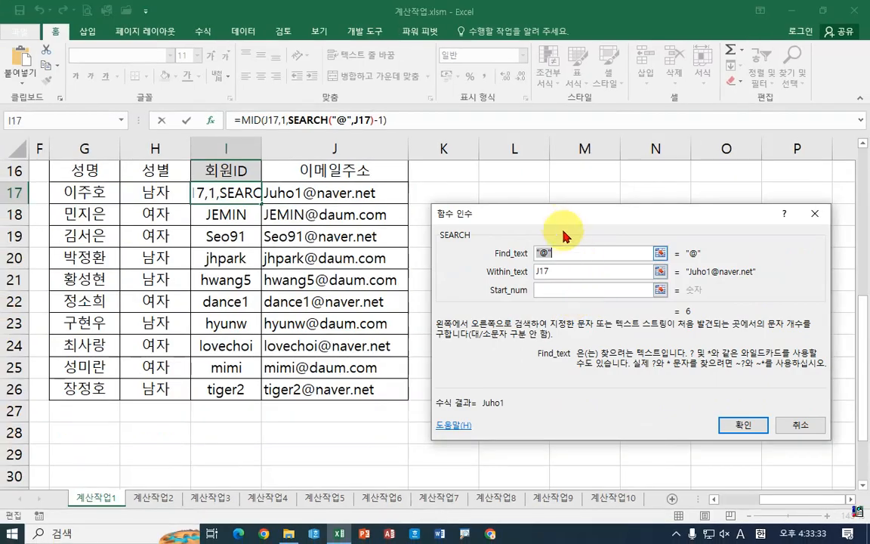
left_click_drag(561, 223, 544, 183)
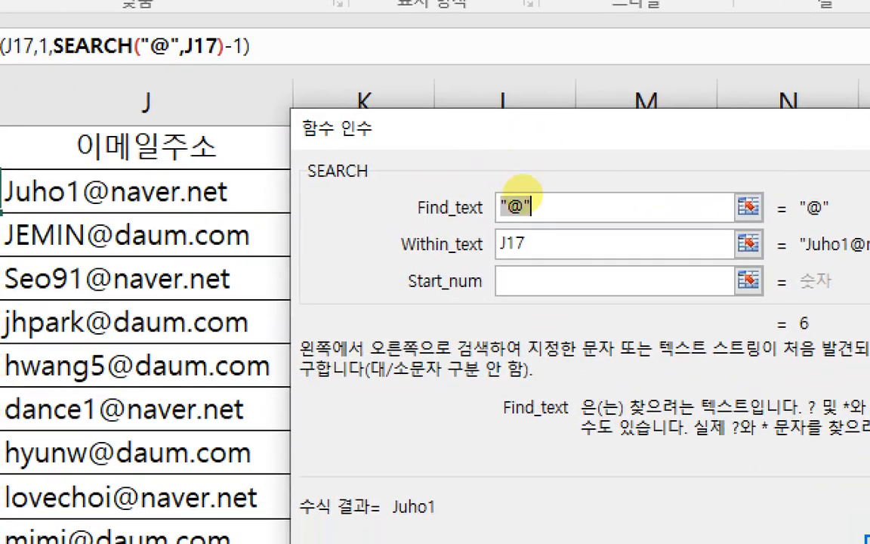
left_click_drag(531, 222, 530, 221)
mouse_move(505, 264)
left_mouse_down()
mouse_move(464, 246)
mouse_move(473, 269)
left_mouse_up()
left_click_drag(171, 189, 206, 161)
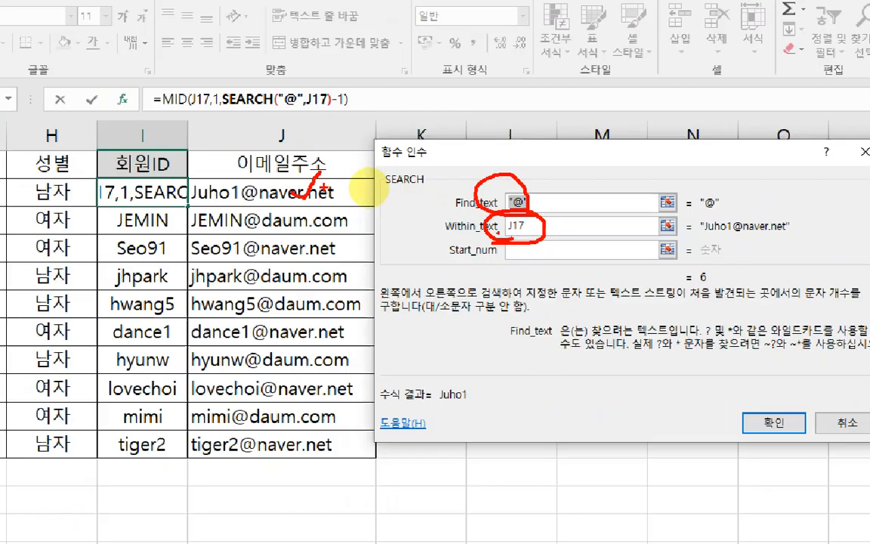
key("Escape")
left_click(247, 121)
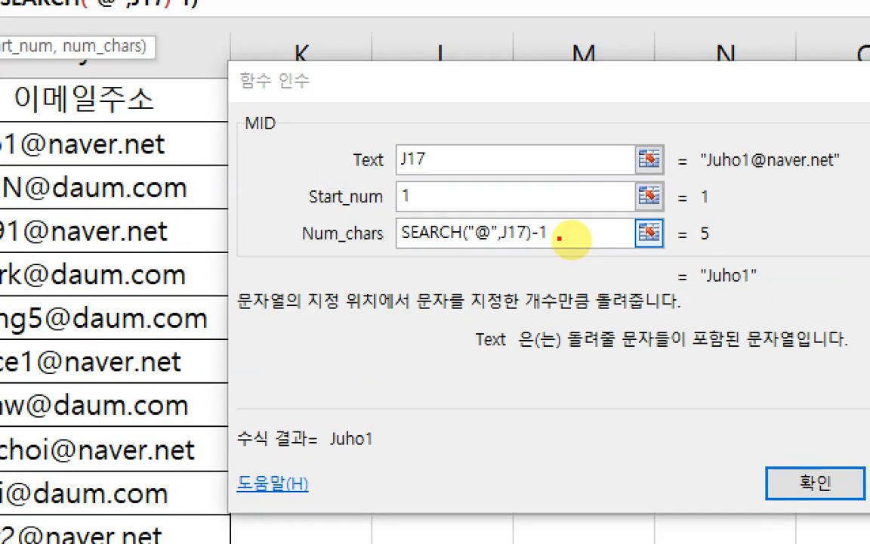
mouse_move(526, 254)
left_mouse_down()
mouse_move(529, 226)
mouse_move(578, 240)
mouse_move(550, 269)
left_mouse_up()
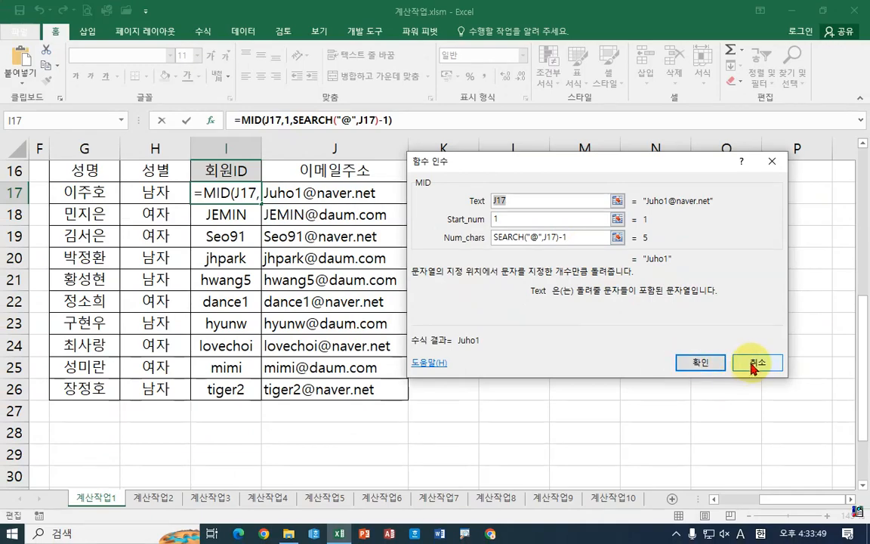
left_click(820, 483)
Go to table 5 and select D34, the result cell below the 전체 평균 - 서울 평균 heading.
left_click_drag(773, 501, 729, 500)
scroll(372, 287, "down", 1)
scroll(372, 286, "down", 2)
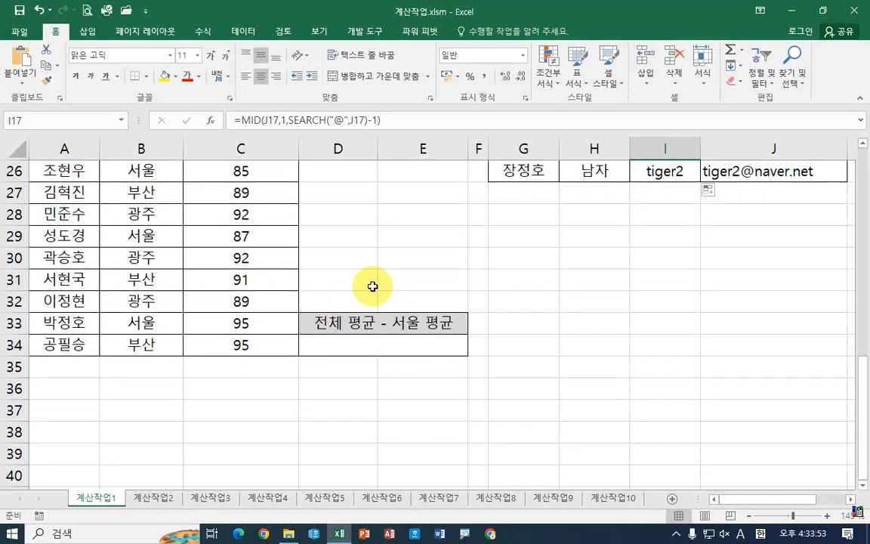
scroll(373, 286, "up", 2)
left_click(863, 486)
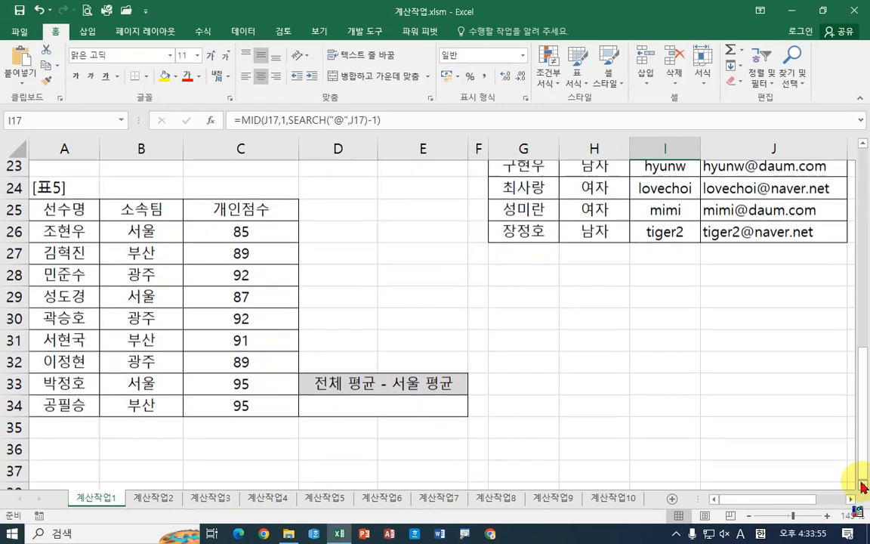
left_click(397, 393)
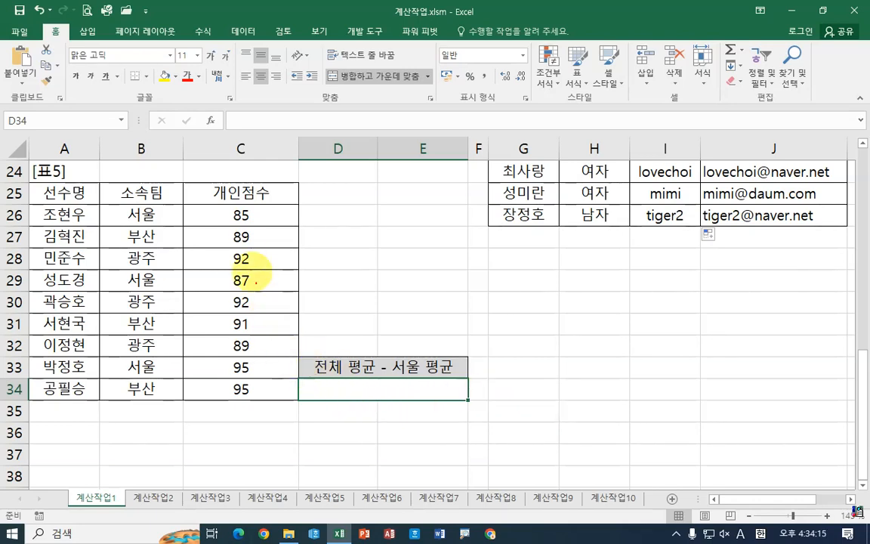
Examine the 개인점수 values in C26:C34 that make up table 5's overall average.
mouse_move(209, 210)
left_mouse_down()
mouse_move(246, 219)
mouse_move(278, 330)
mouse_move(277, 402)
left_mouse_up()
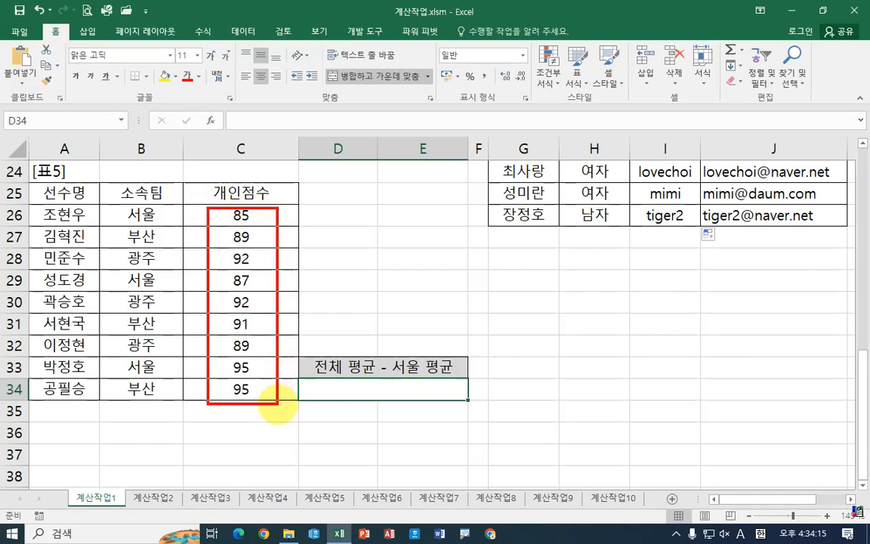
left_click(249, 216)
left_click(249, 237)
left_click(249, 259)
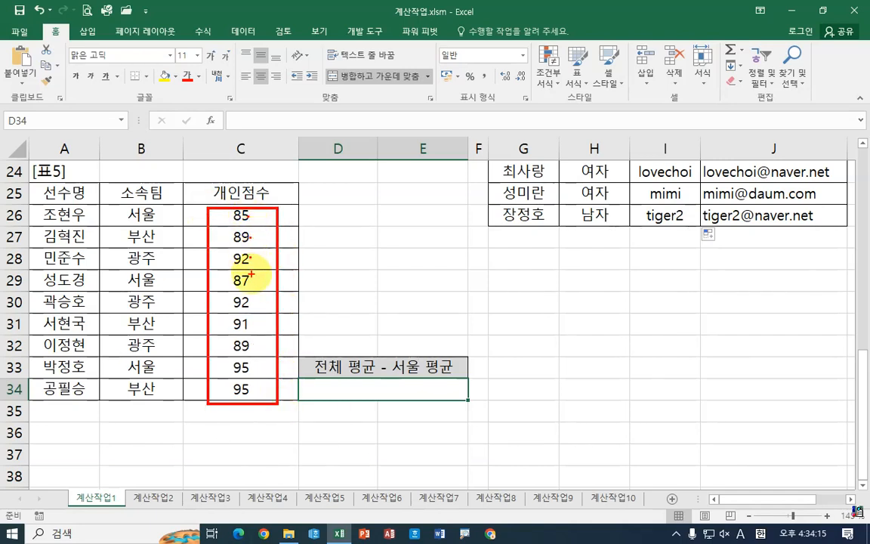
left_click(252, 275)
left_click(253, 305)
left_click(254, 320)
left_click(253, 346)
left_click(255, 366)
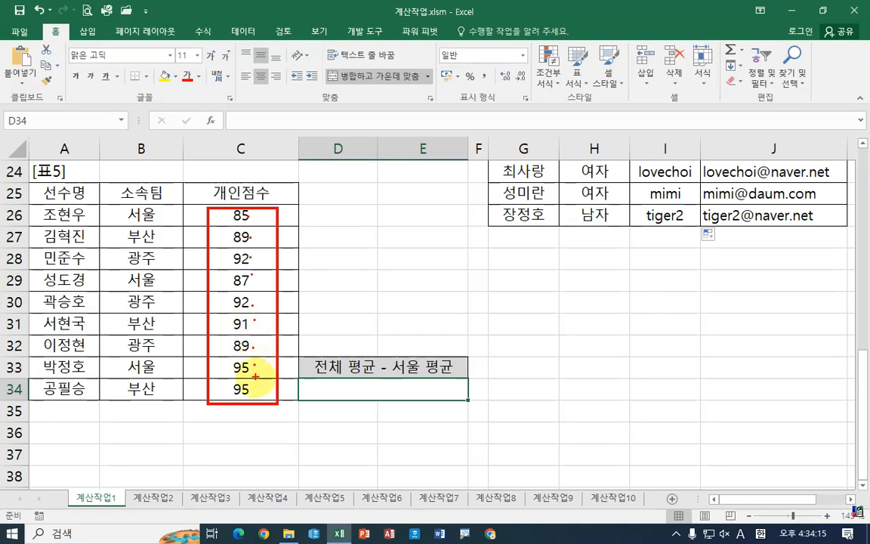
left_click(255, 381)
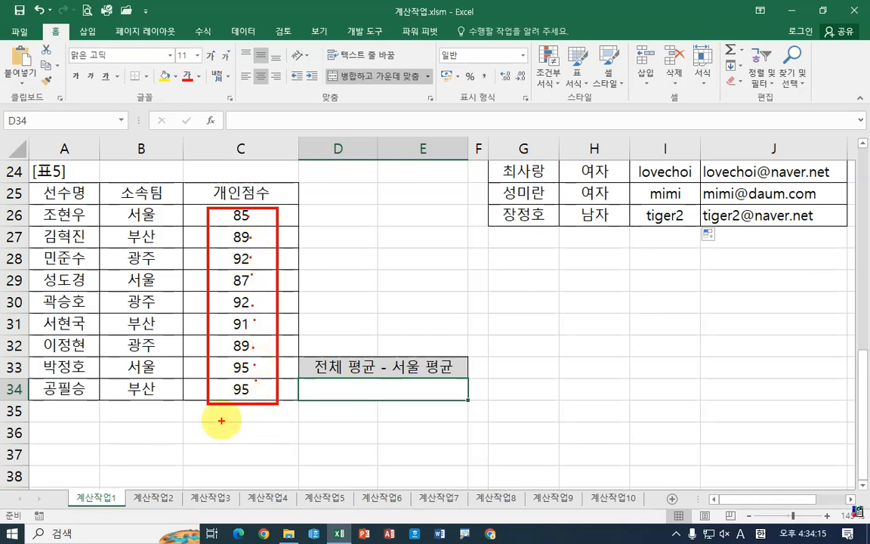
Examine which 개인점수 values in table 5 belong to the overall average and which to the 서울 average being subtracted.
left_click_drag(221, 413, 300, 476)
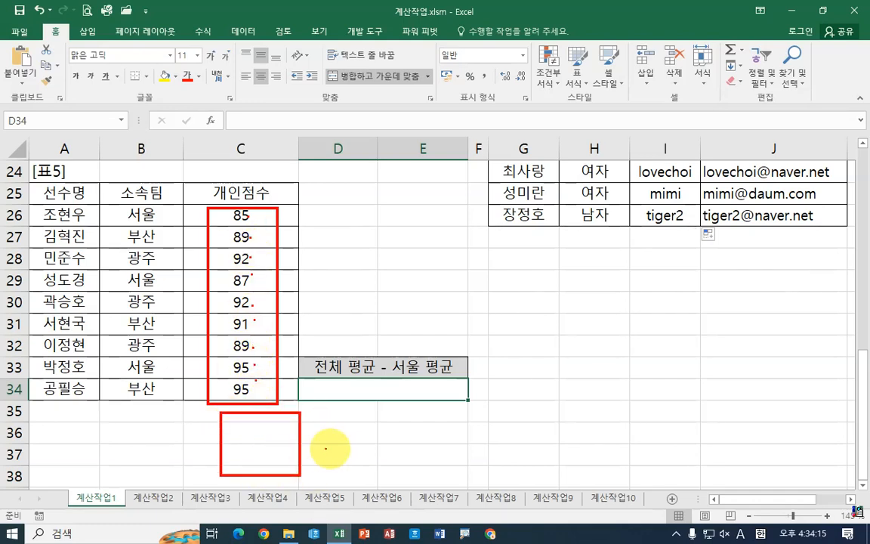
left_click_drag(330, 443, 449, 442)
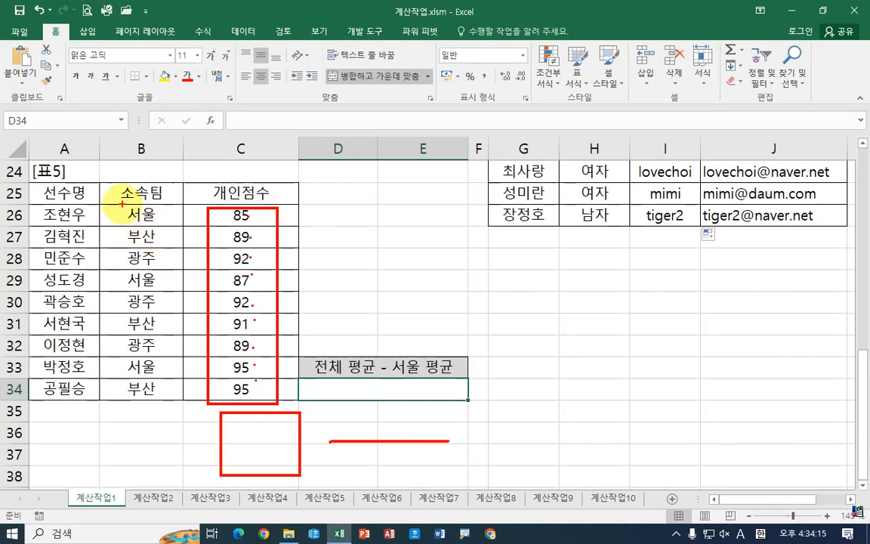
left_click_drag(115, 206, 178, 221)
left_click_drag(113, 273, 169, 288)
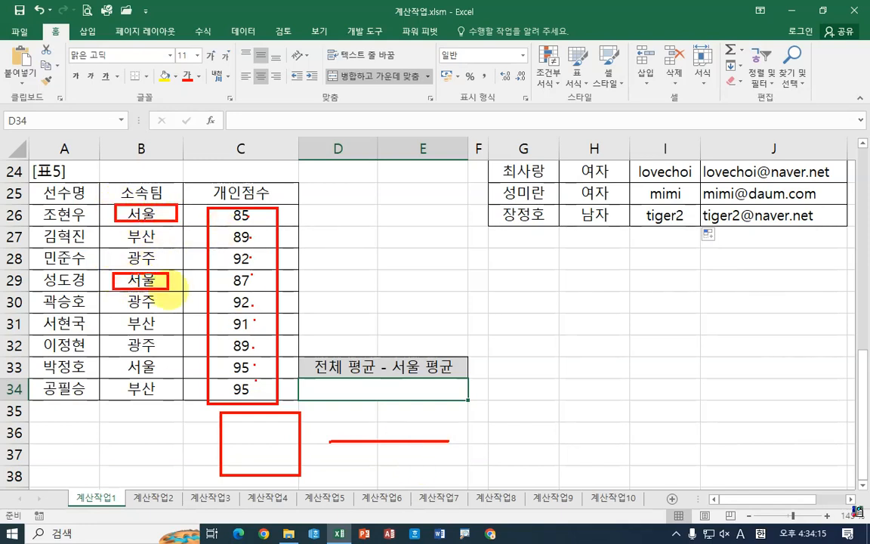
left_click_drag(121, 358, 278, 381)
left_click_drag(161, 273, 292, 290)
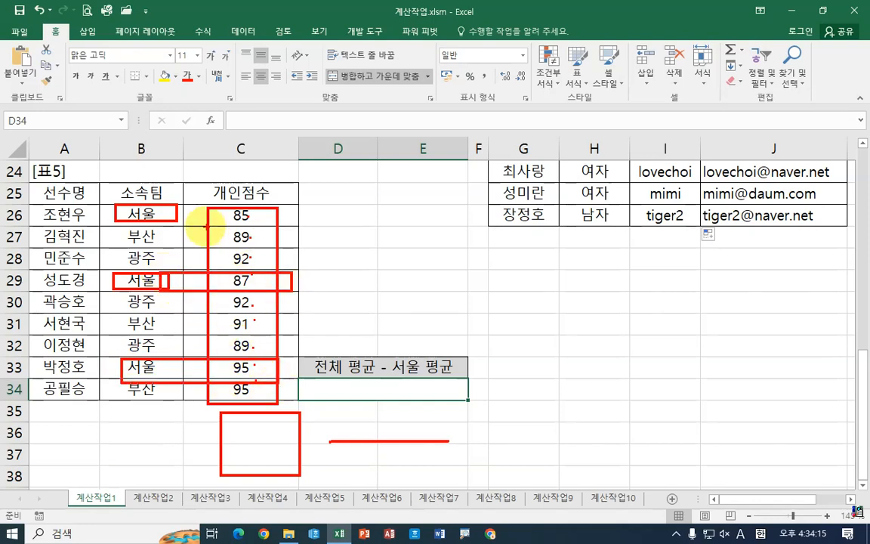
left_click_drag(164, 200, 296, 220)
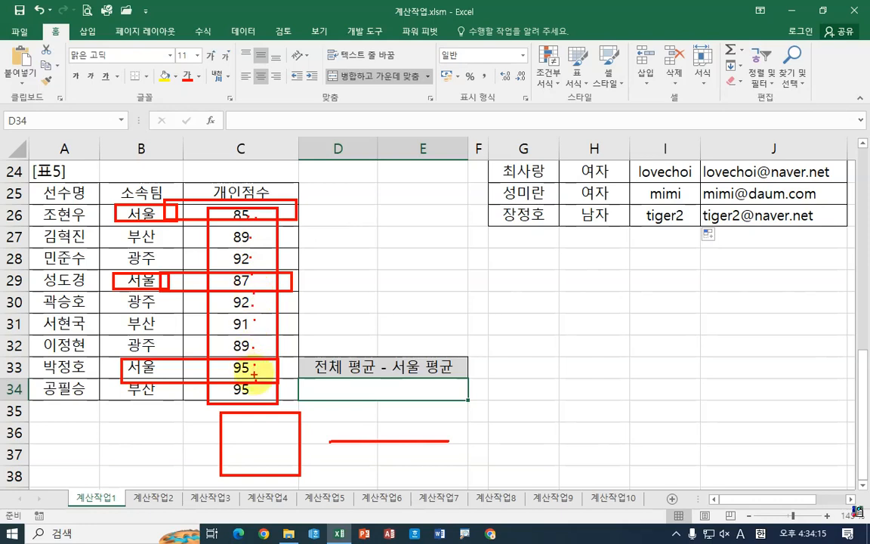
left_click_drag(465, 411, 606, 487)
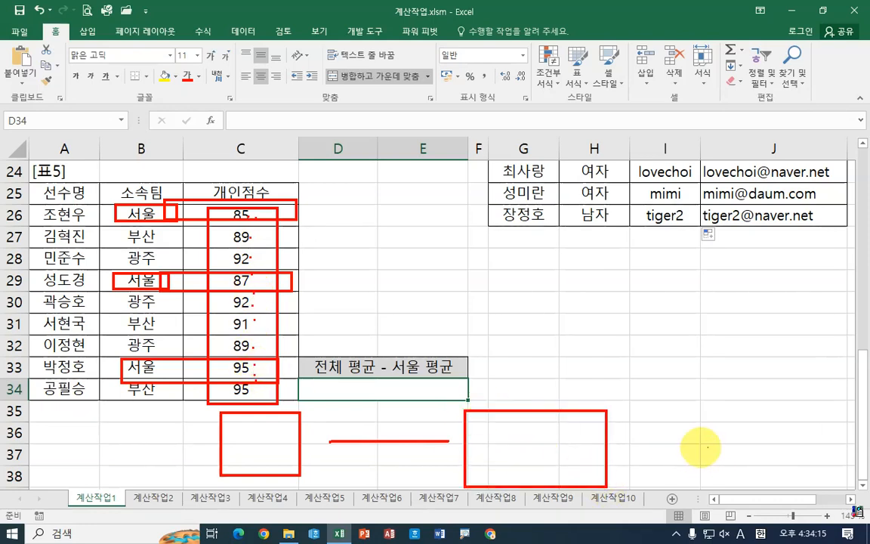
left_click_drag(689, 444, 721, 444)
left_click(686, 464)
left_click_drag(423, 371, 461, 346)
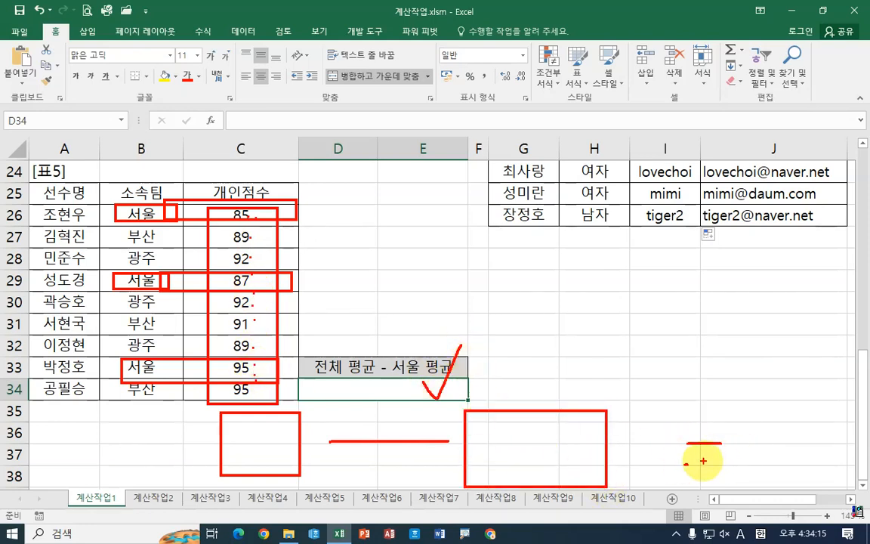
left_click_drag(699, 464, 736, 463)
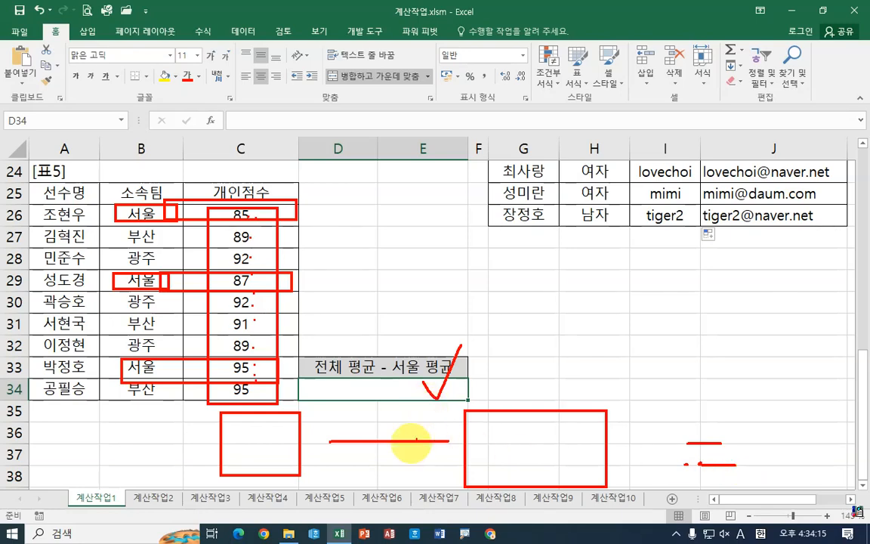
left_click_drag(260, 470, 284, 442)
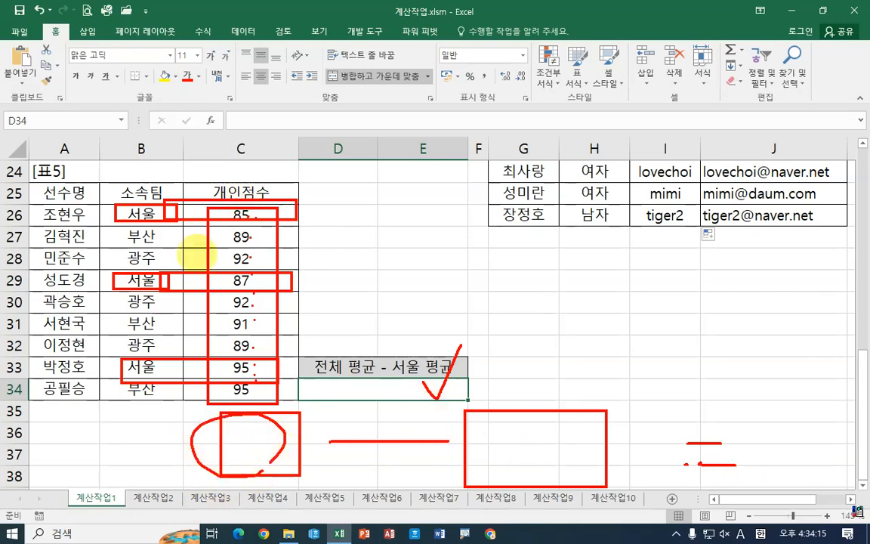
mouse_move(249, 230)
left_mouse_down()
mouse_move(227, 261)
mouse_move(204, 389)
mouse_move(317, 246)
mouse_move(273, 378)
left_mouse_up()
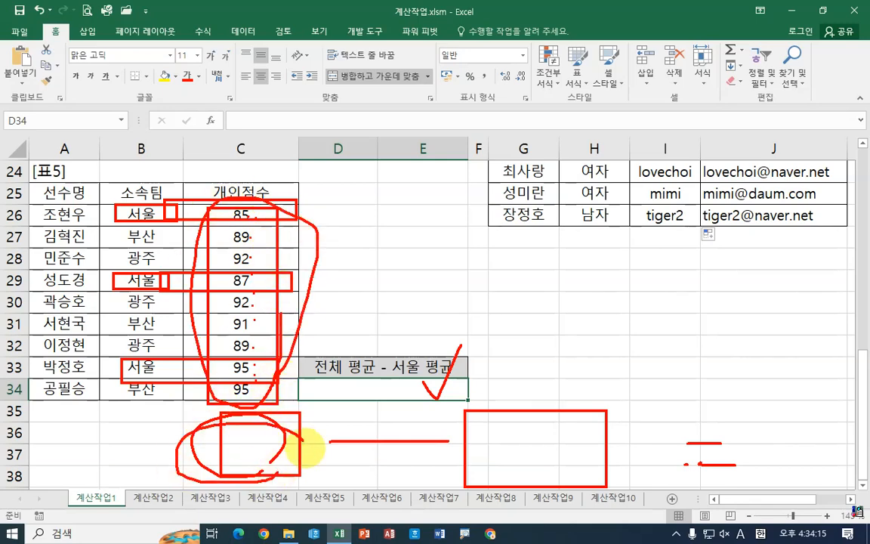
mouse_move(136, 420)
left_mouse_down()
mouse_move(167, 417)
mouse_move(184, 457)
mouse_move(242, 472)
left_mouse_up()
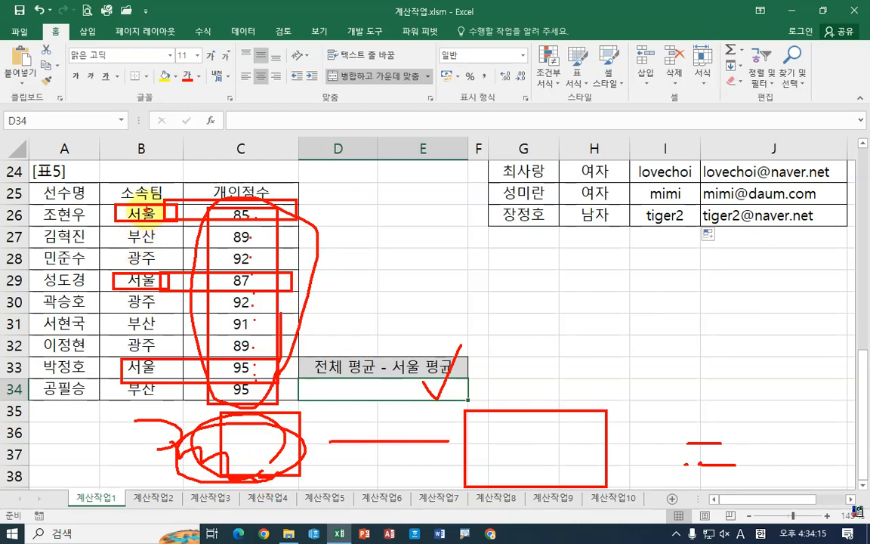
left_click_drag(255, 201, 278, 199)
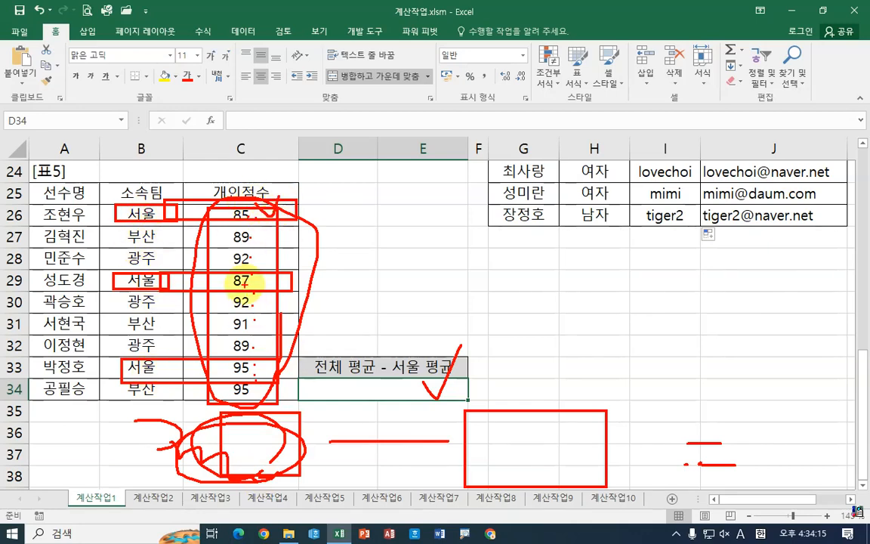
left_click_drag(251, 278, 264, 278)
left_click_drag(516, 414, 581, 375)
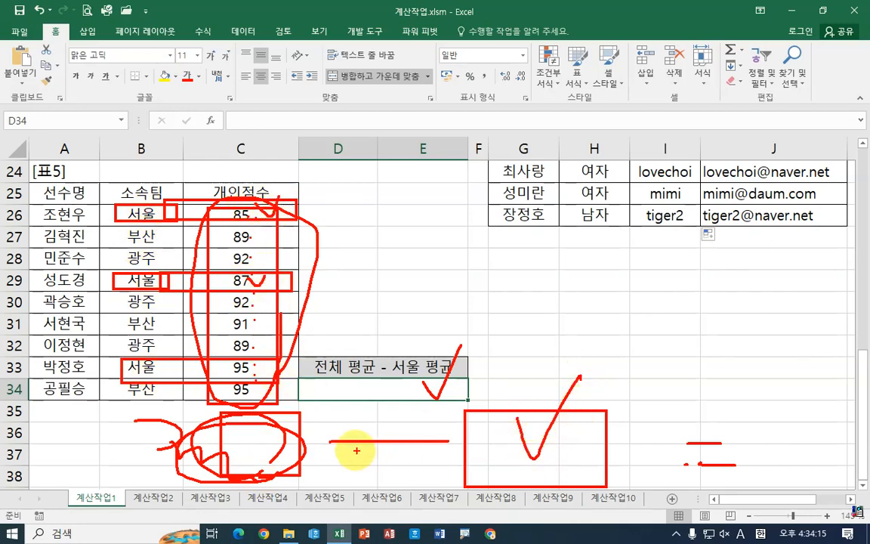
left_click_drag(327, 444, 421, 444)
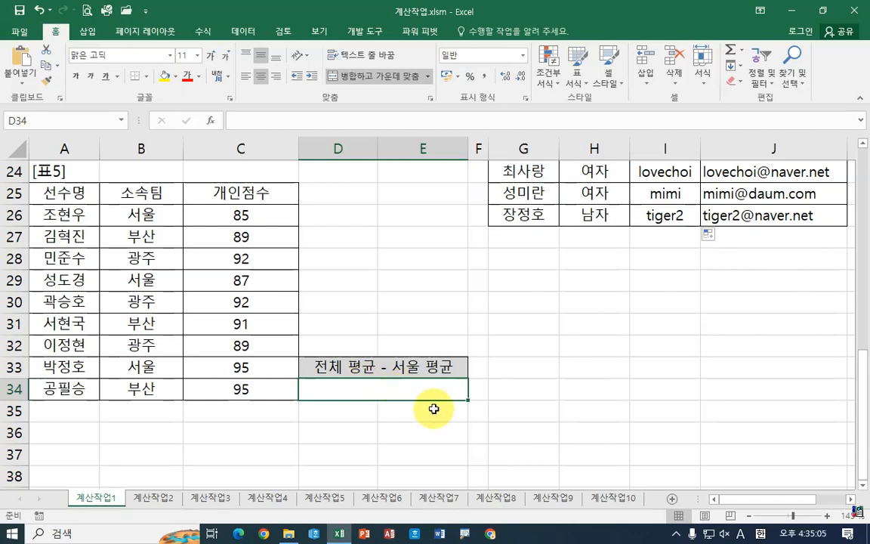
Enter an AVERAGE of the 개인점수 scores in C26:C34 into D34 as the overall average.
type("=av")
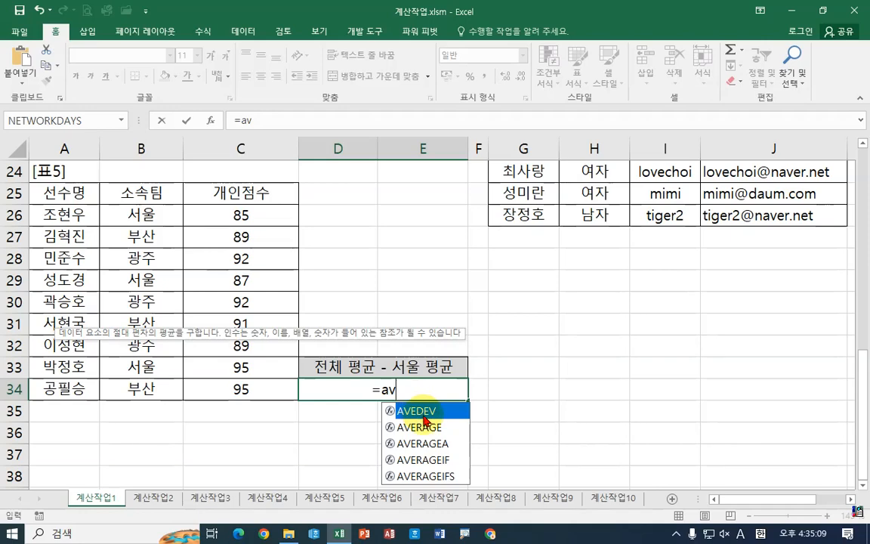
double_click(419, 428)
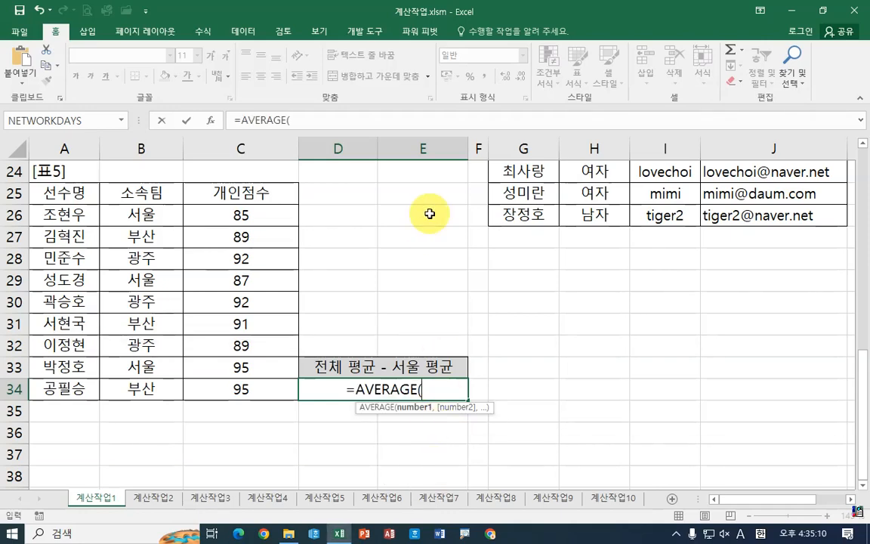
left_click(210, 121)
left_click_drag(223, 215, 239, 387)
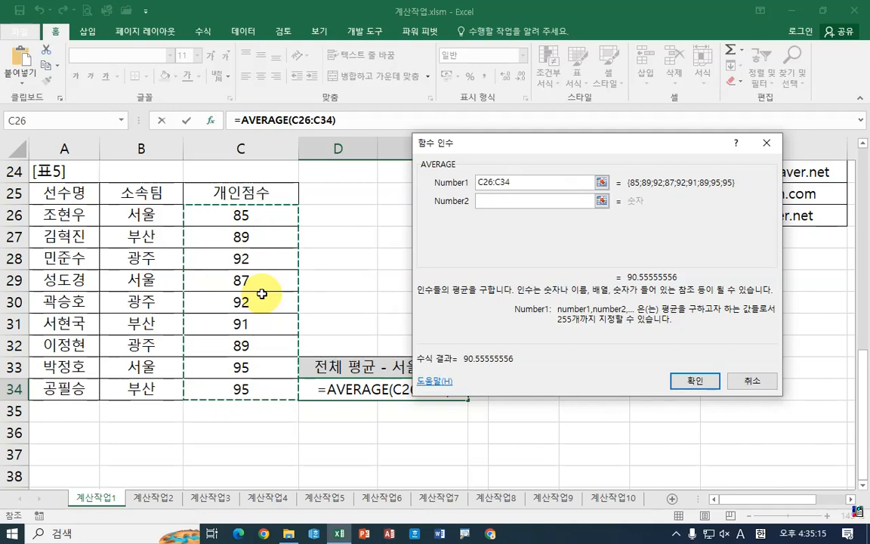
left_click(693, 380)
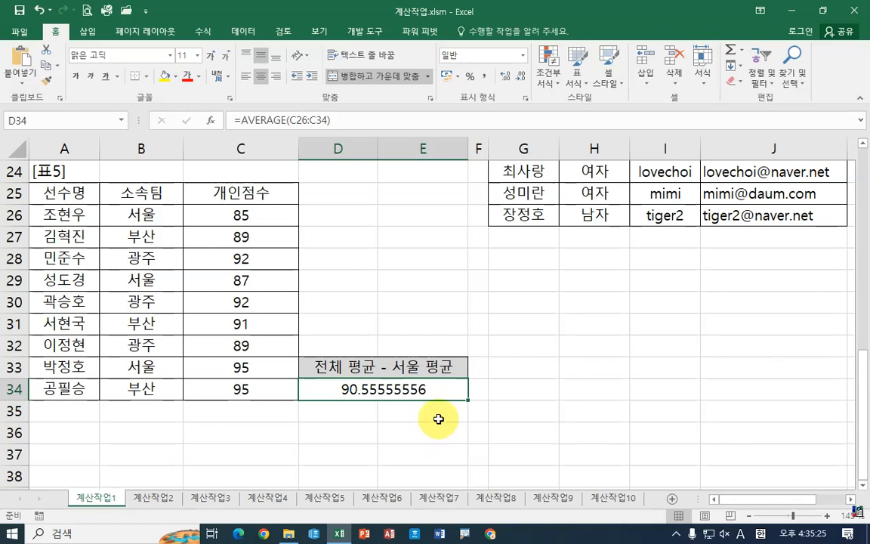
Extend the D34 formula by subtracting a DAVERAGE with A25:C34 as Database and the 개인점수 heading C25 as Field.
left_click(352, 118)
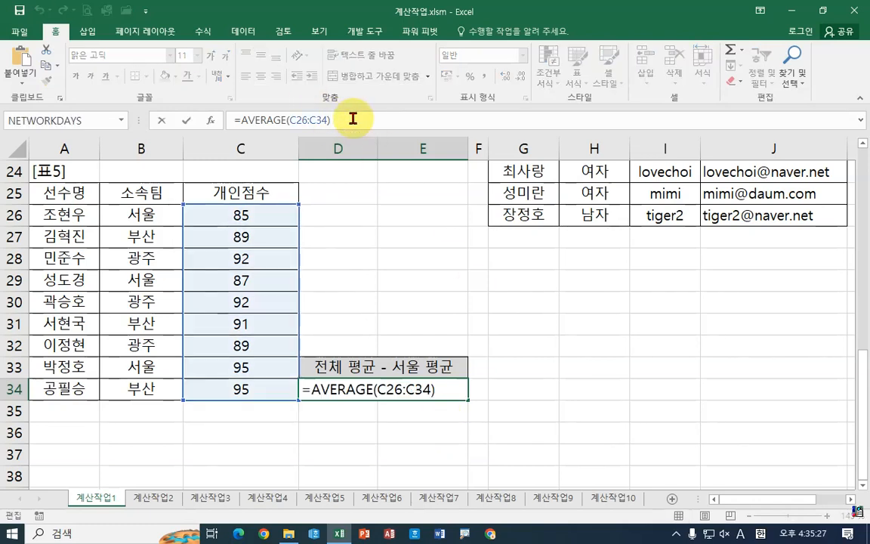
type("-")
type("dav")
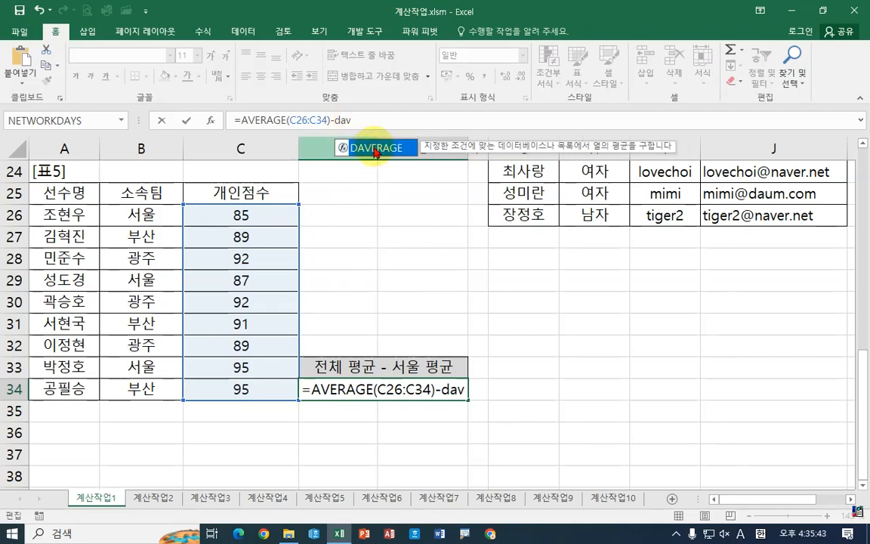
double_click(375, 149)
left_click(212, 122)
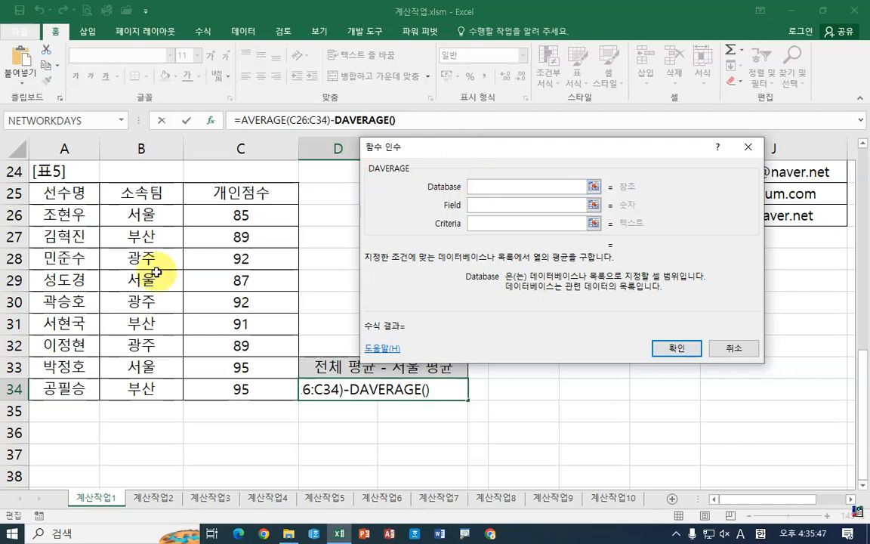
left_click_drag(138, 198, 287, 382)
left_click_drag(62, 193, 250, 396)
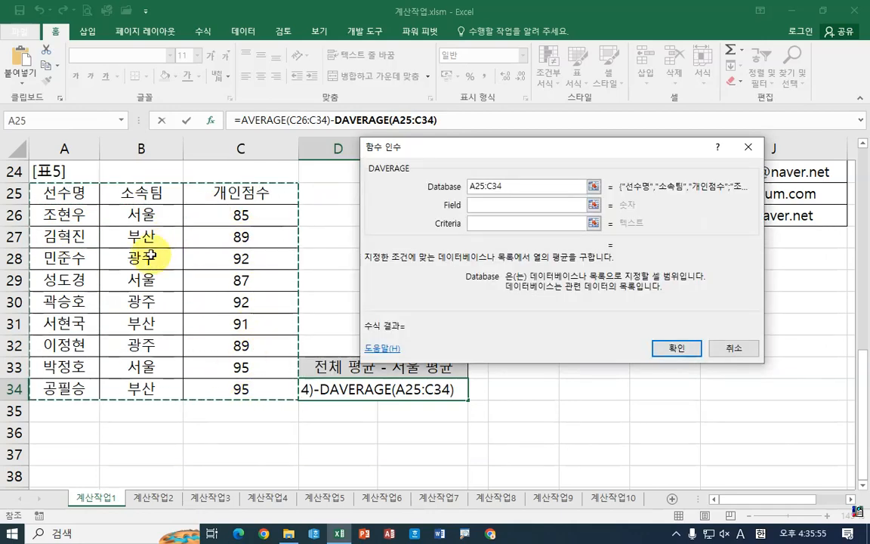
left_click(477, 205)
left_click(250, 194)
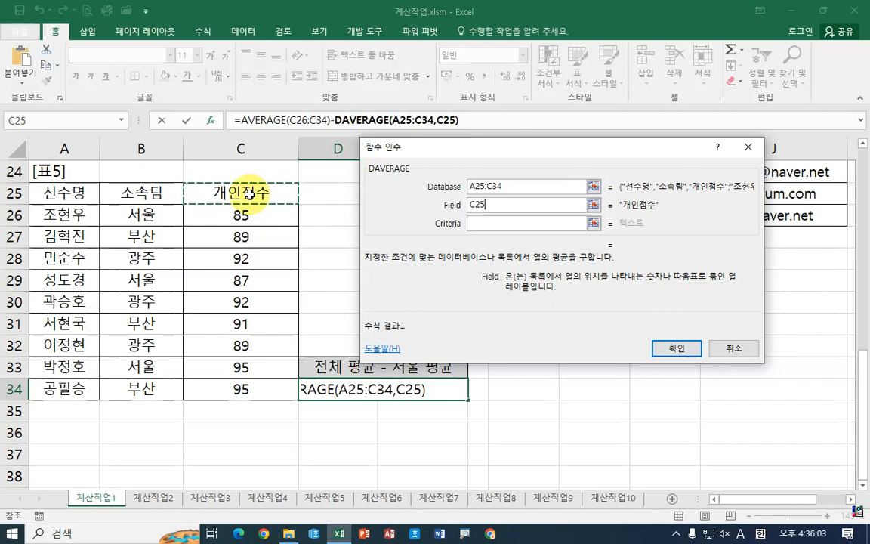
Set the DAVERAGE Criteria to the 소속팀 heading and 서울 in B25:B26, and complete the D34 formula.
left_click(486, 223)
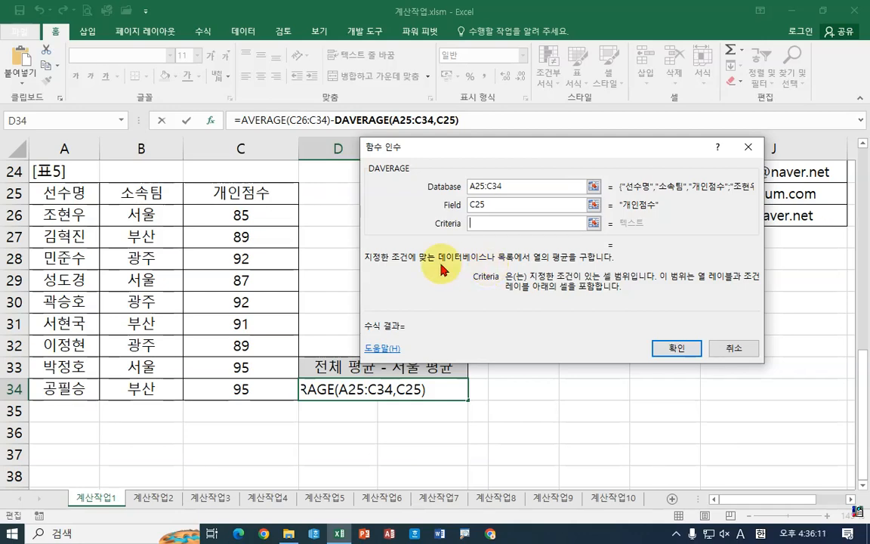
key("ctrl+2")
left_click_drag(111, 183, 178, 230)
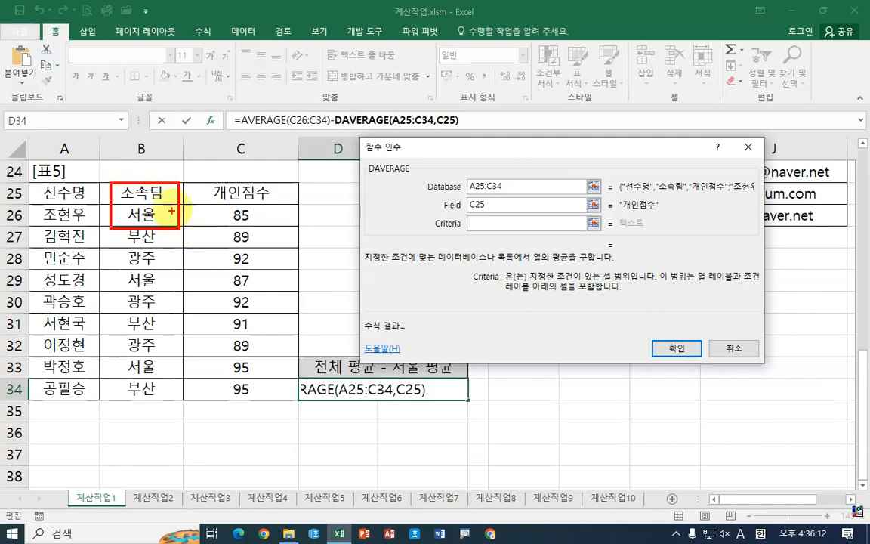
mouse_move(170, 189)
left_mouse_down()
mouse_move(179, 182)
mouse_move(168, 219)
mouse_move(176, 212)
left_mouse_up()
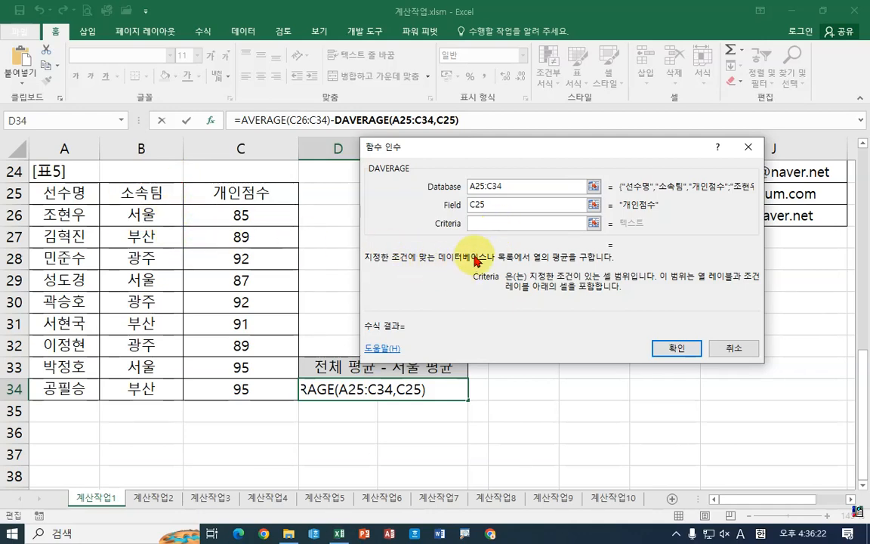
left_click(477, 224)
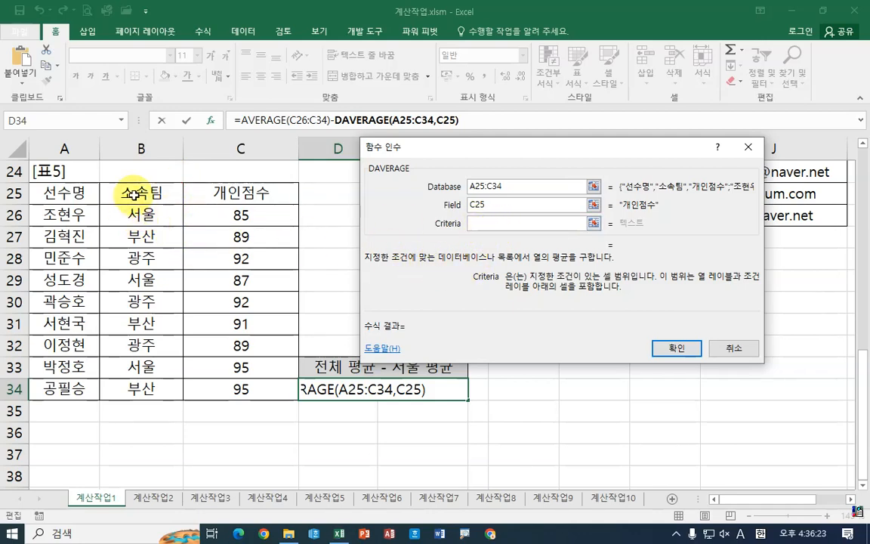
left_click_drag(134, 193, 162, 215)
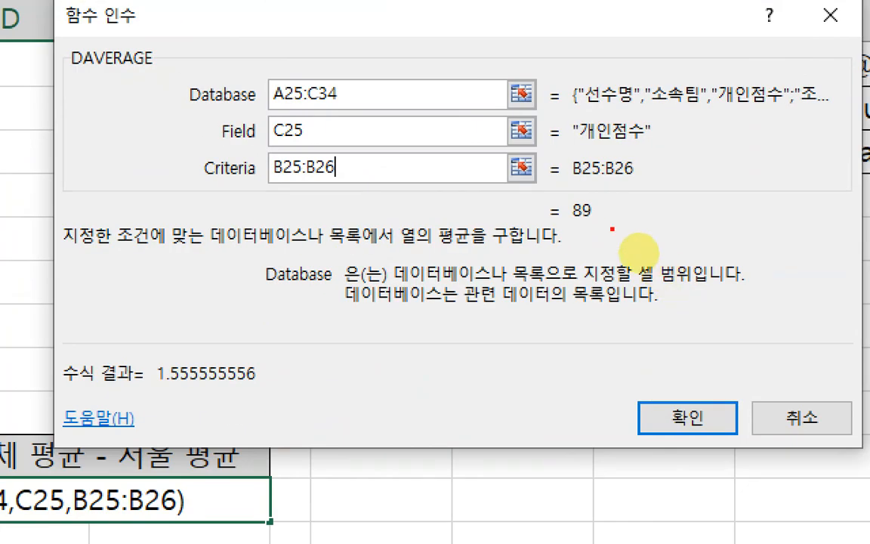
mouse_move(595, 232)
left_mouse_down()
mouse_move(641, 252)
mouse_move(610, 269)
left_mouse_up()
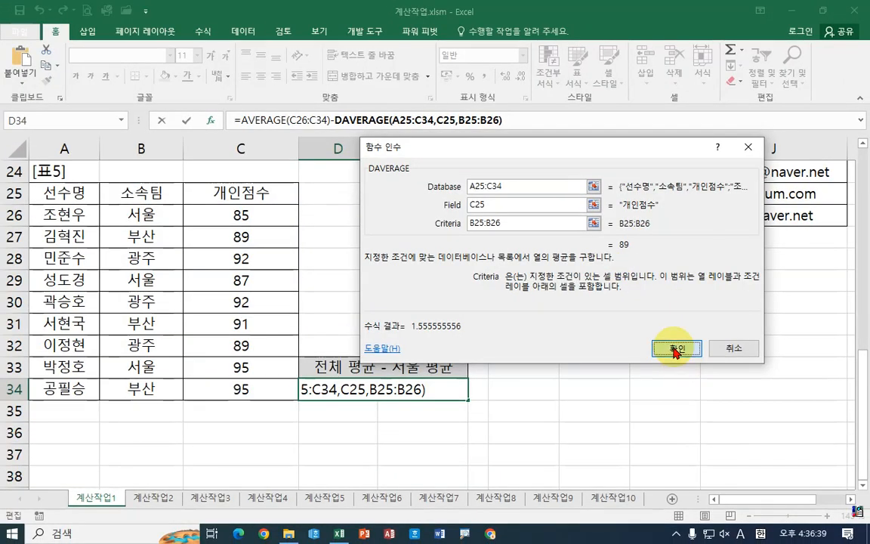
left_click(687, 417)
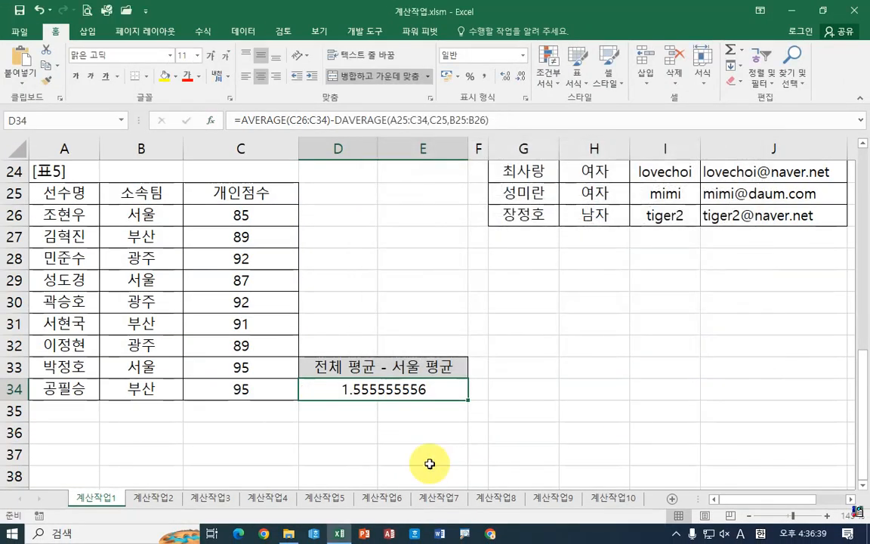